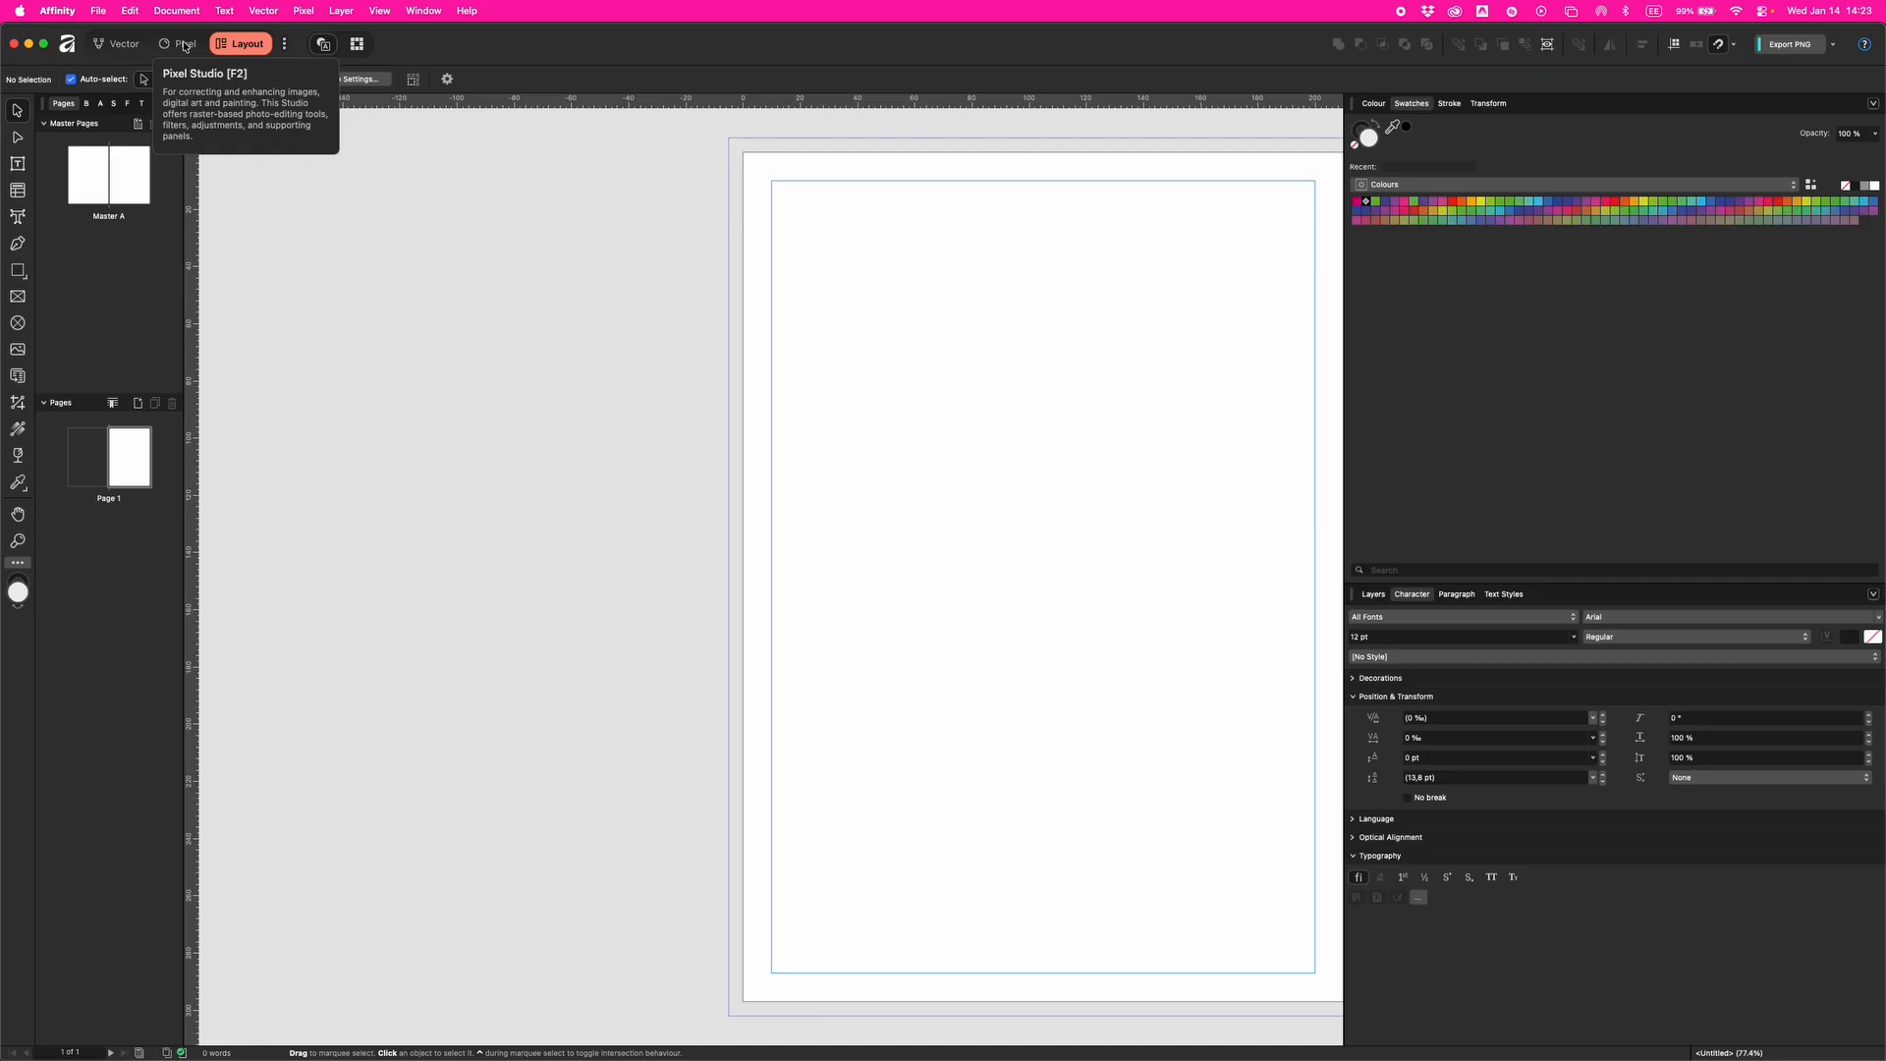
Step: Look through the Pixel, Layout and Vector studios, ending in Vector, and view its list of shape tools
{"action": "left_click", "coordinate": [183, 46]}
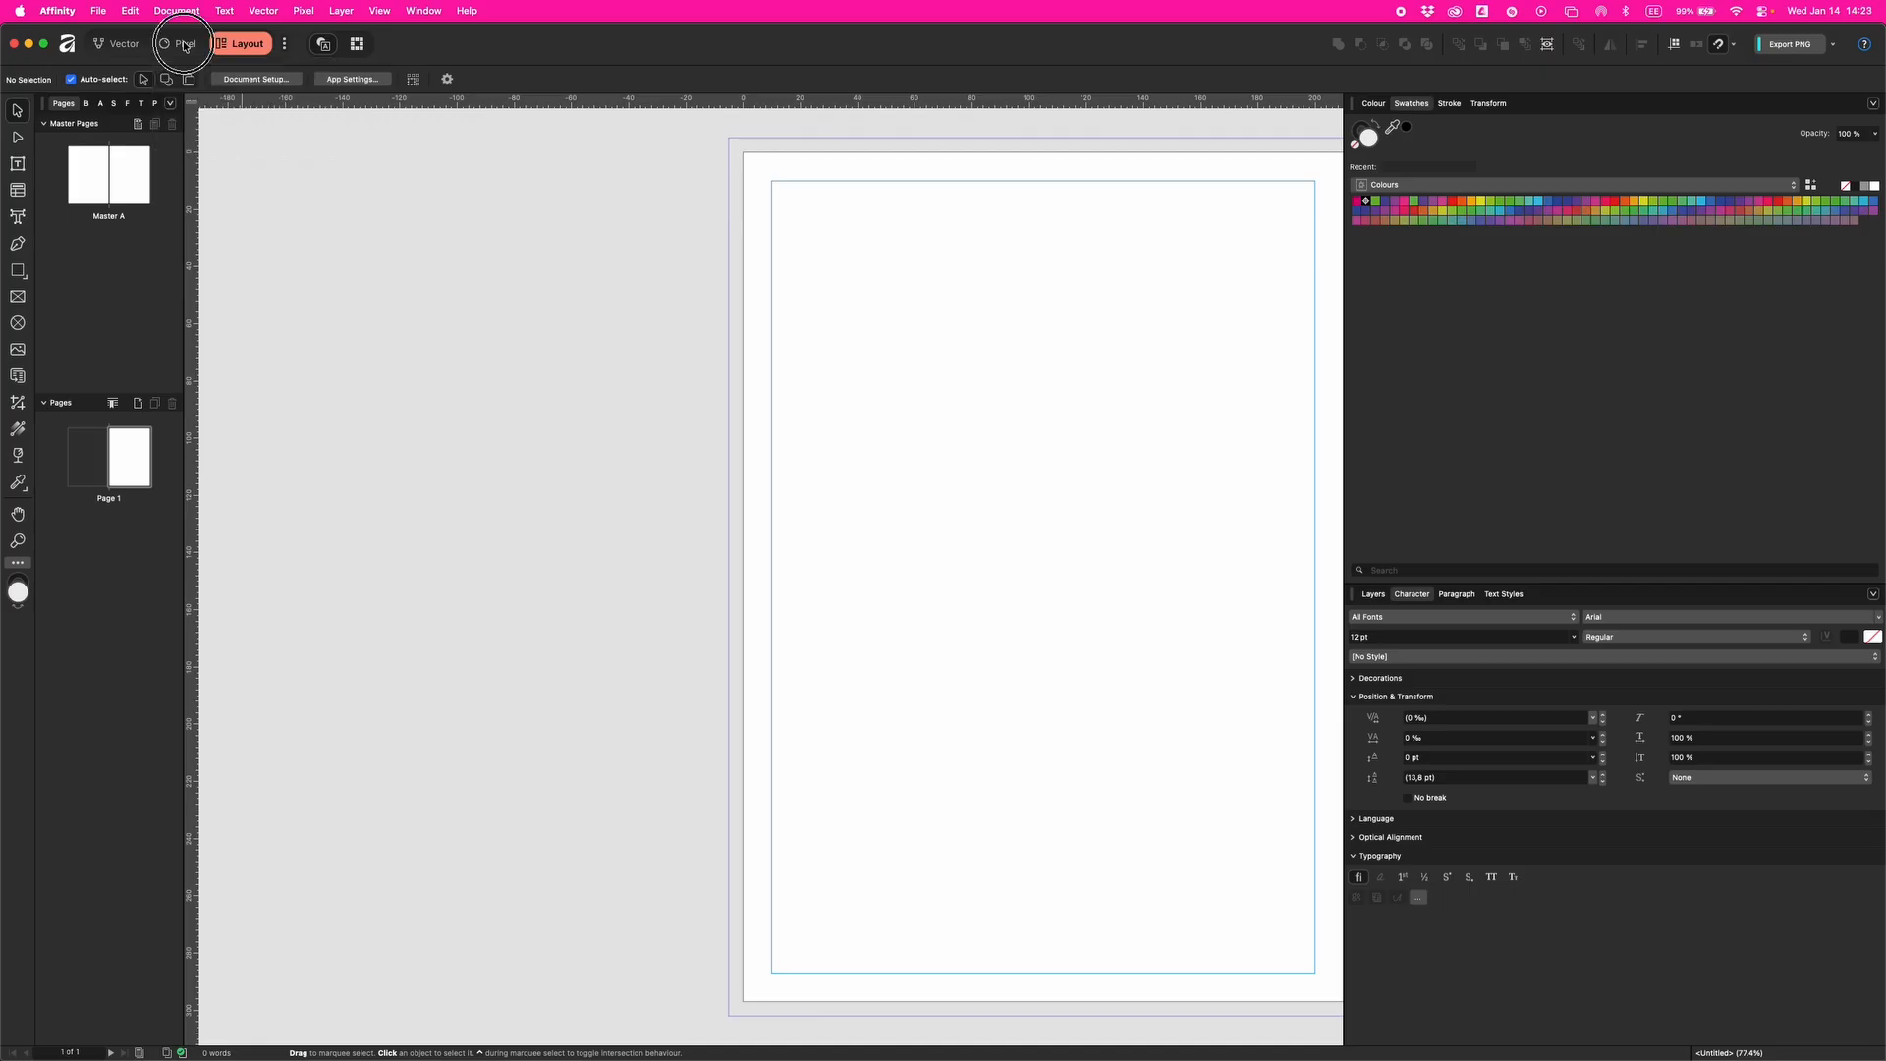
{"action": "left_click", "coordinate": [118, 46]}
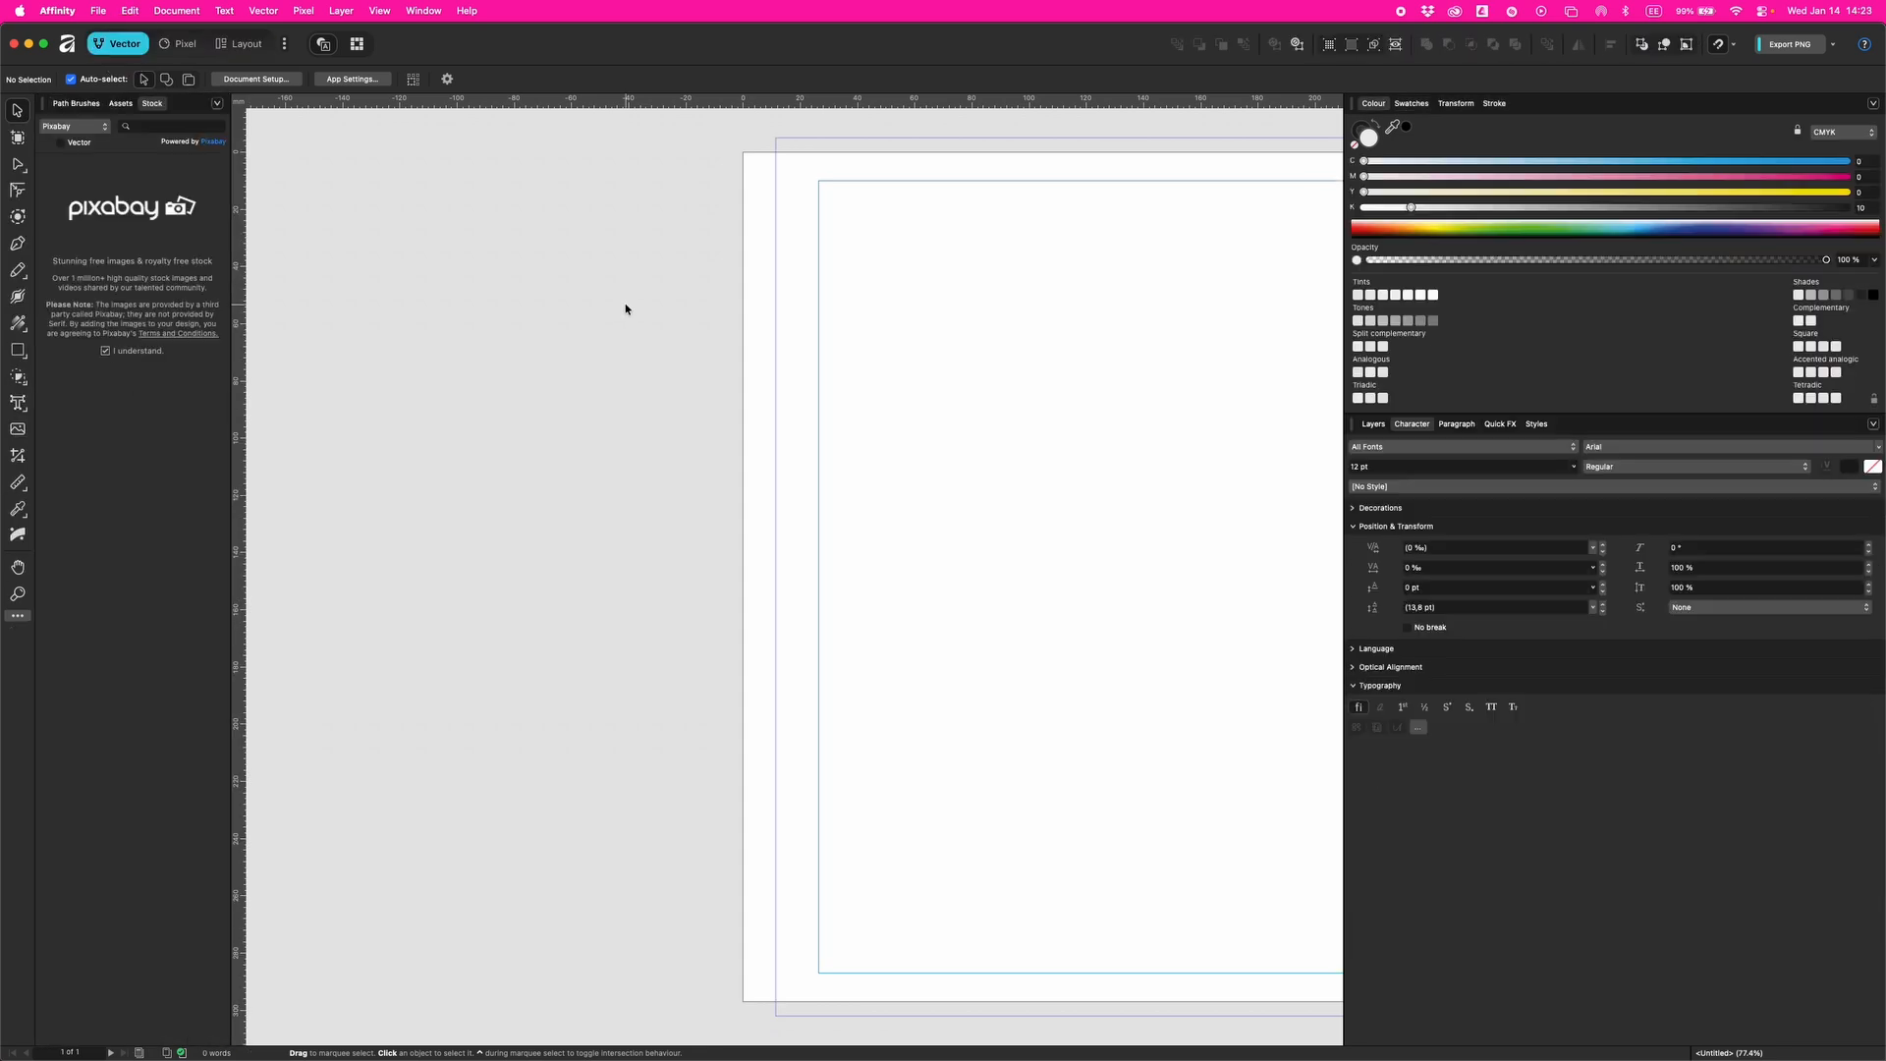
{"action": "scroll", "coordinate": [1020, 449], "scroll_direction": "right", "scroll_amount": 5}
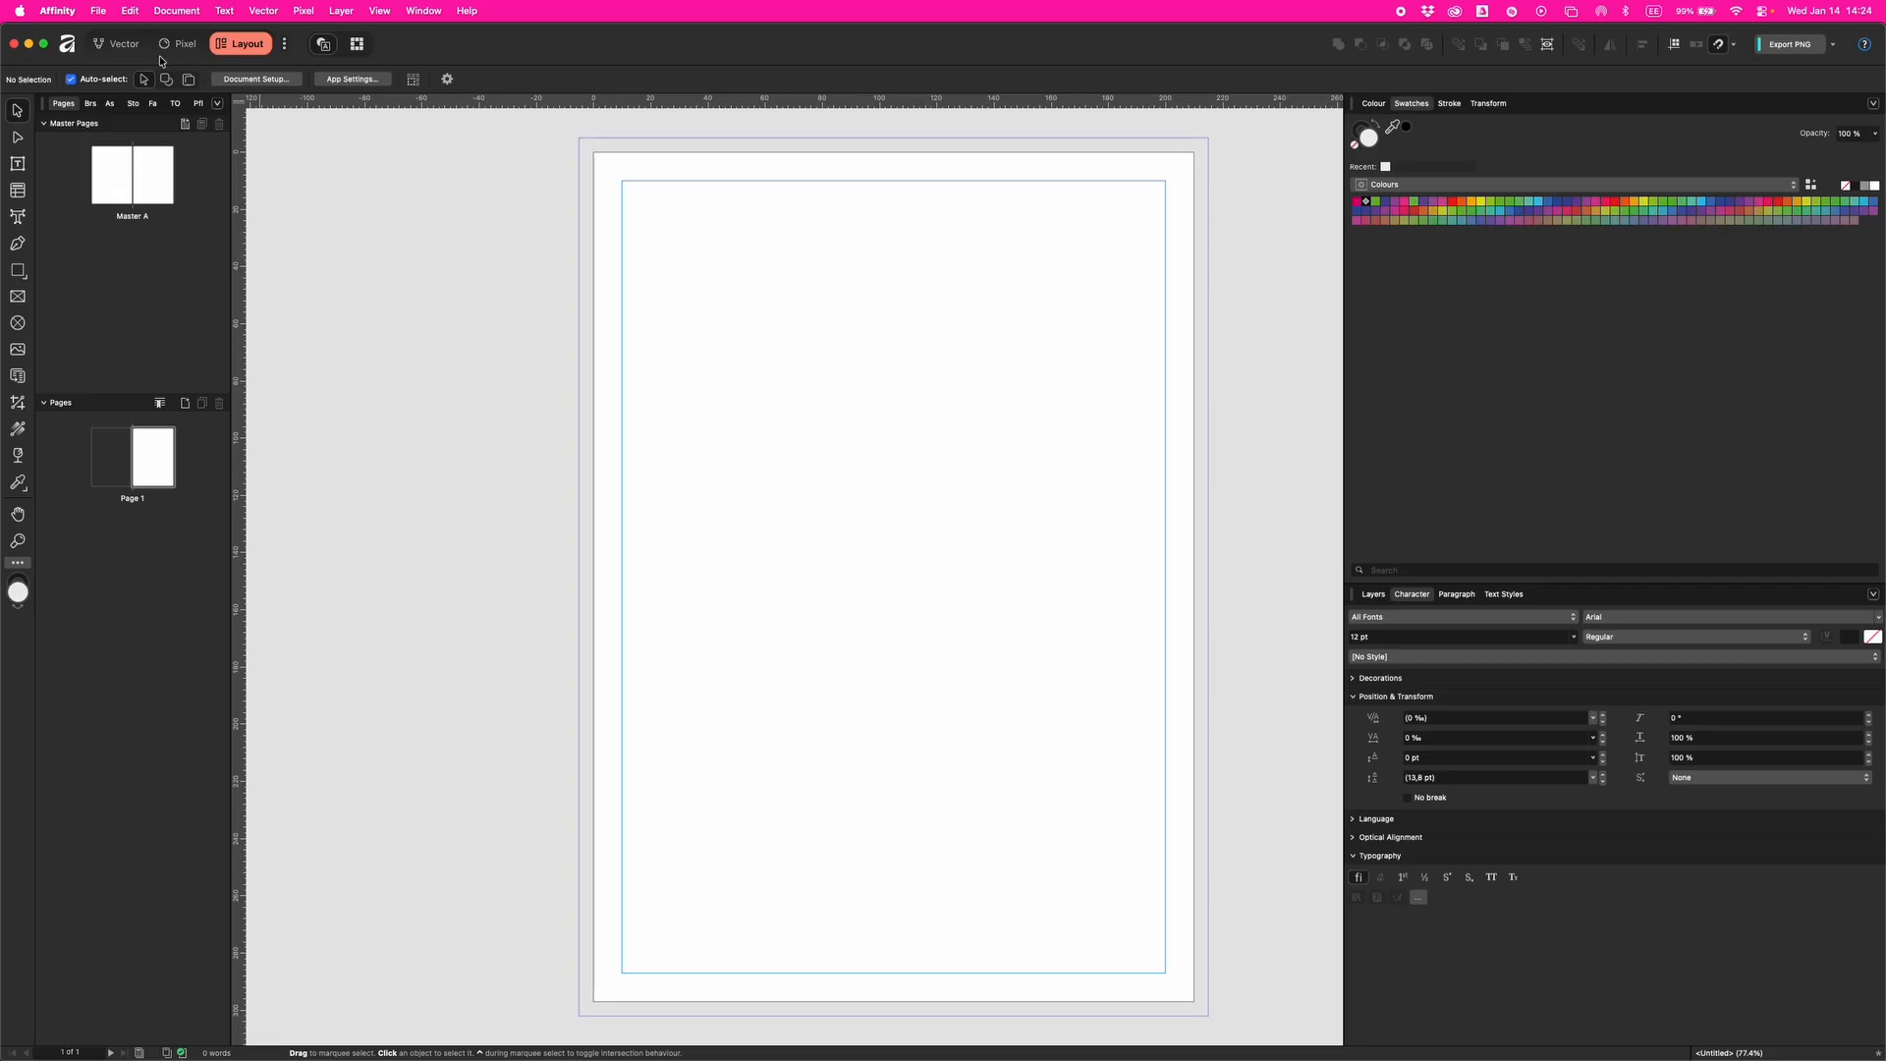
{"action": "left_click", "coordinate": [131, 47]}
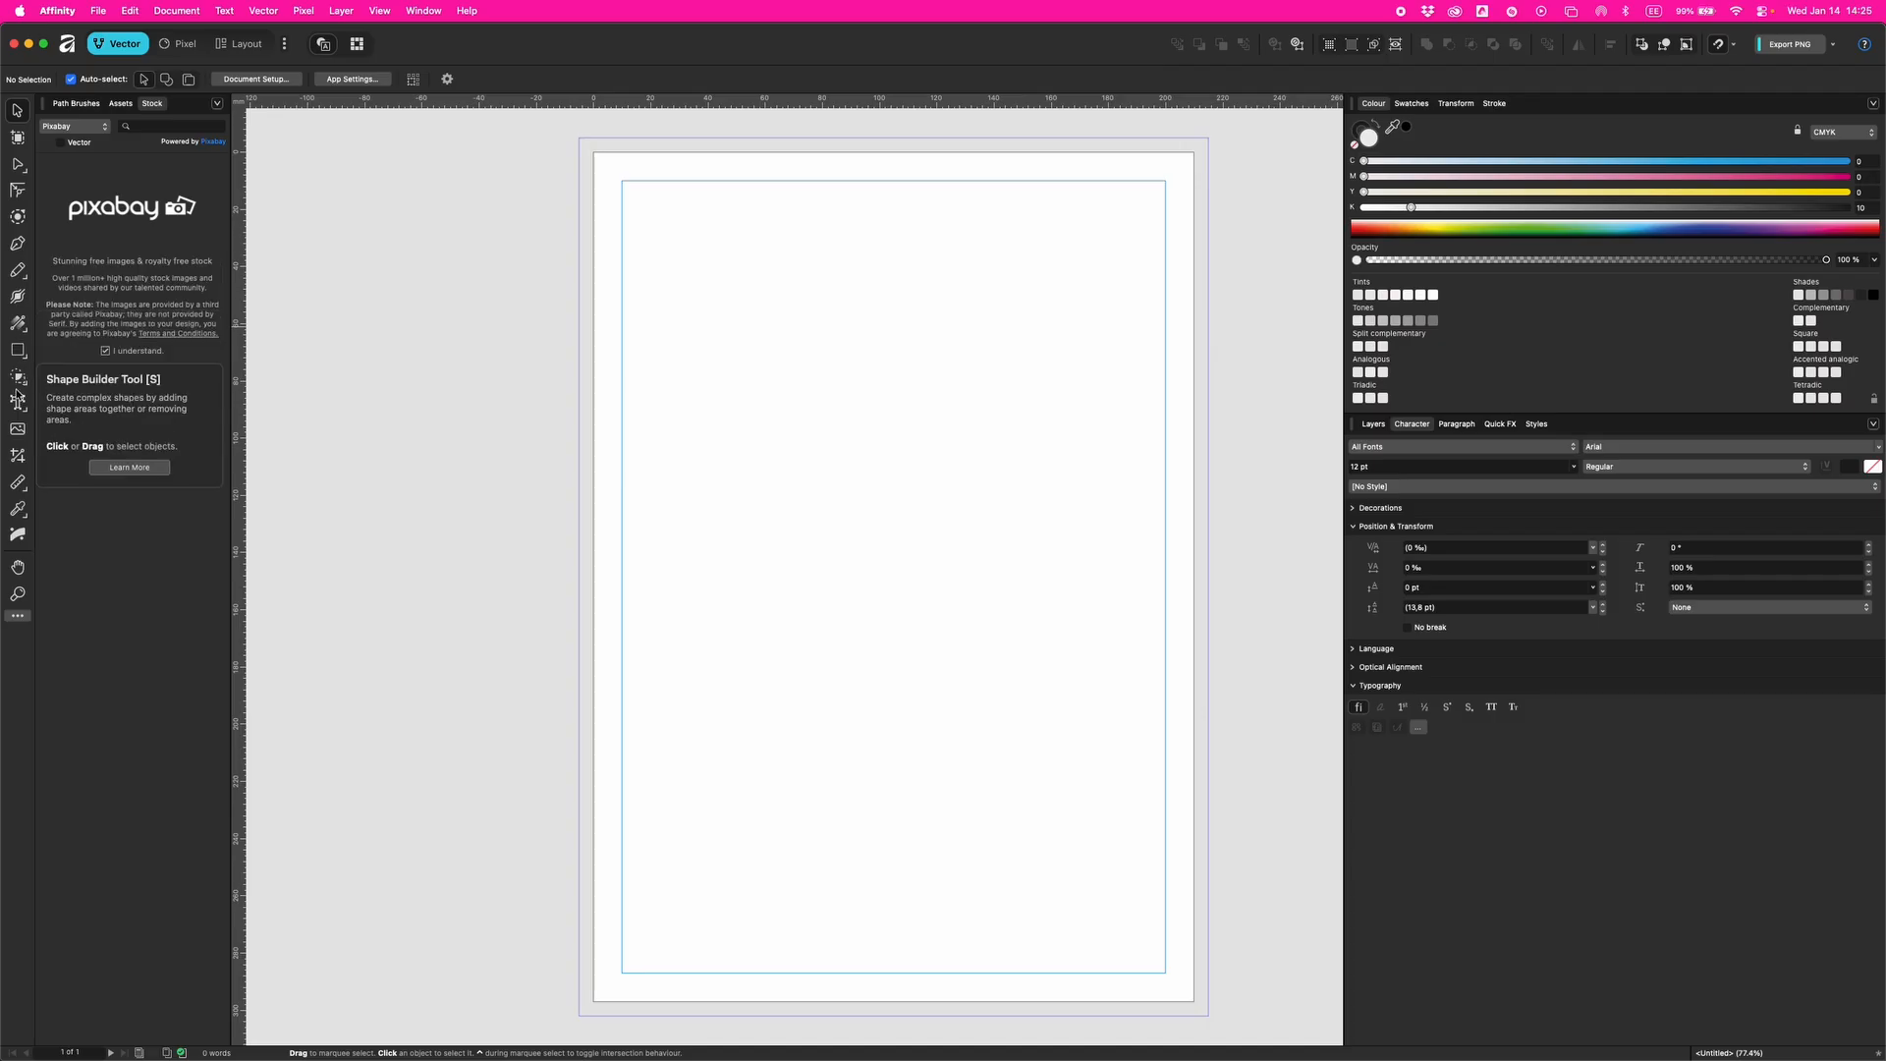
{"action": "left_click", "coordinate": [19, 352]}
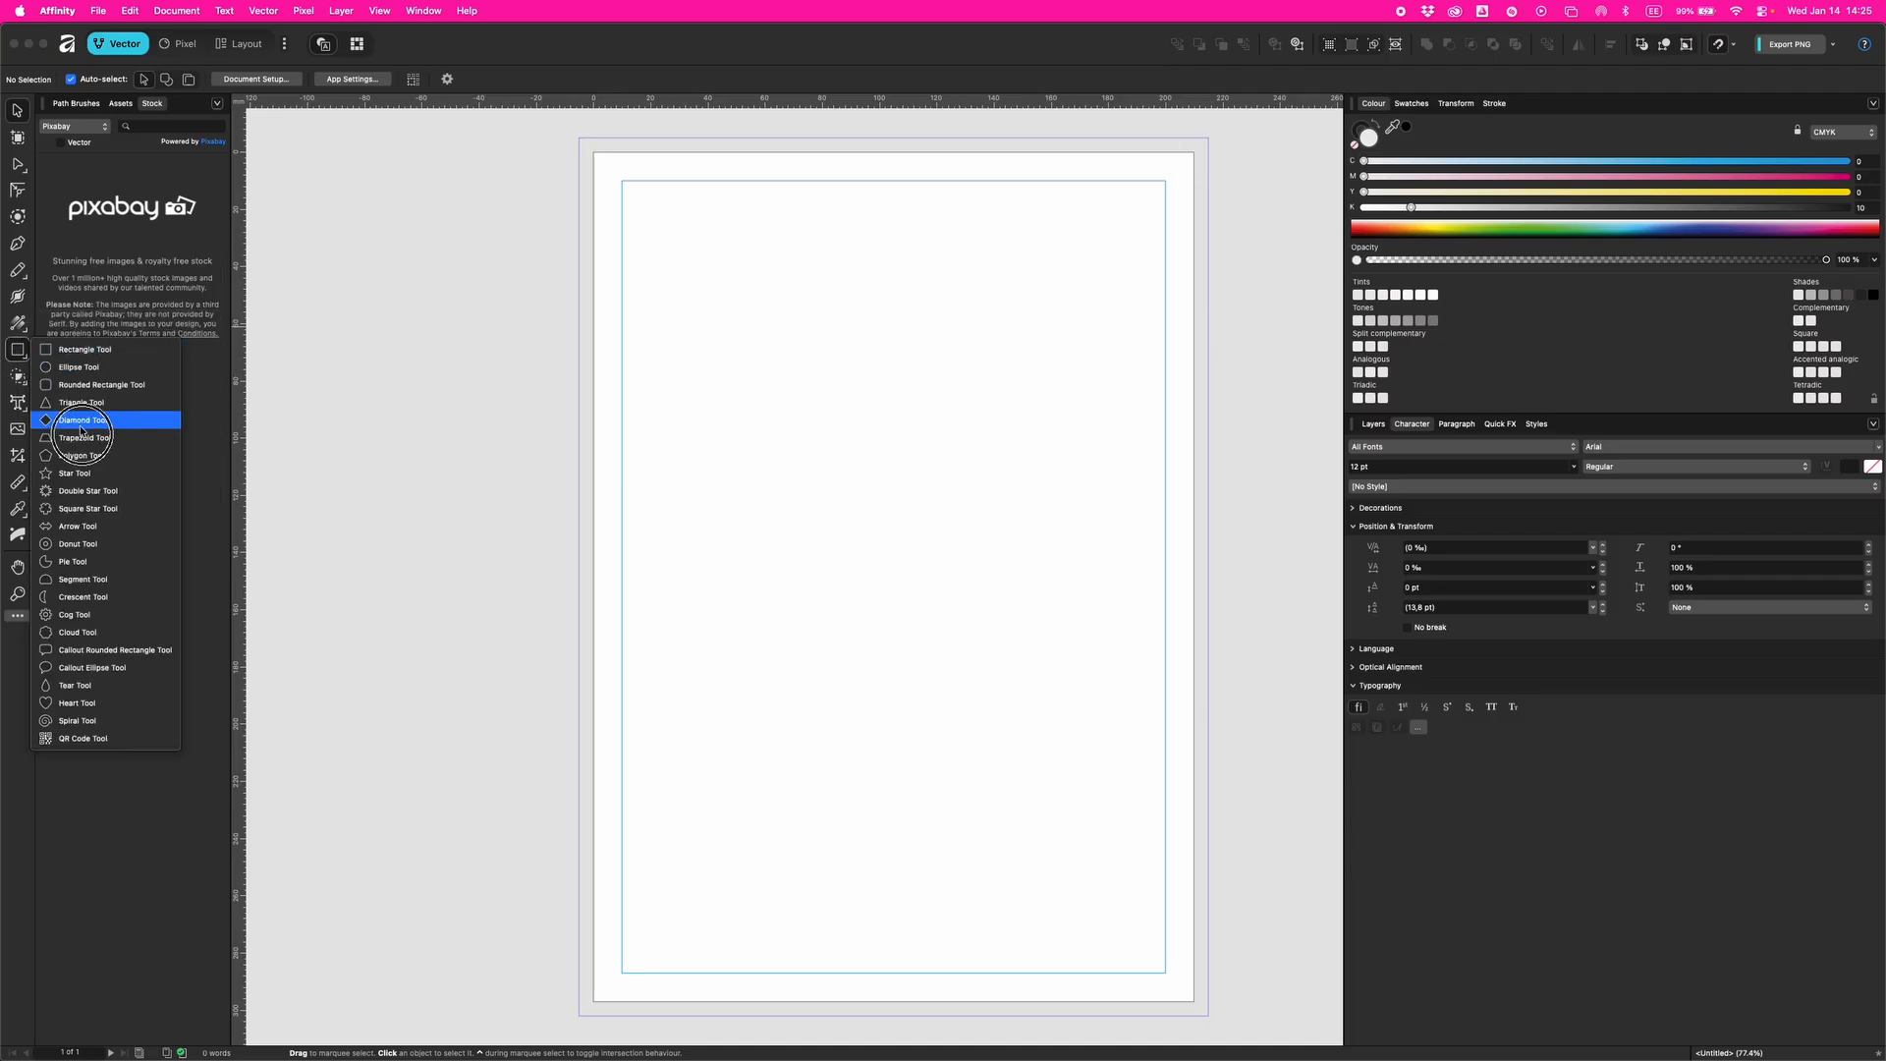
{"action": "left_click", "coordinate": [17, 351]}
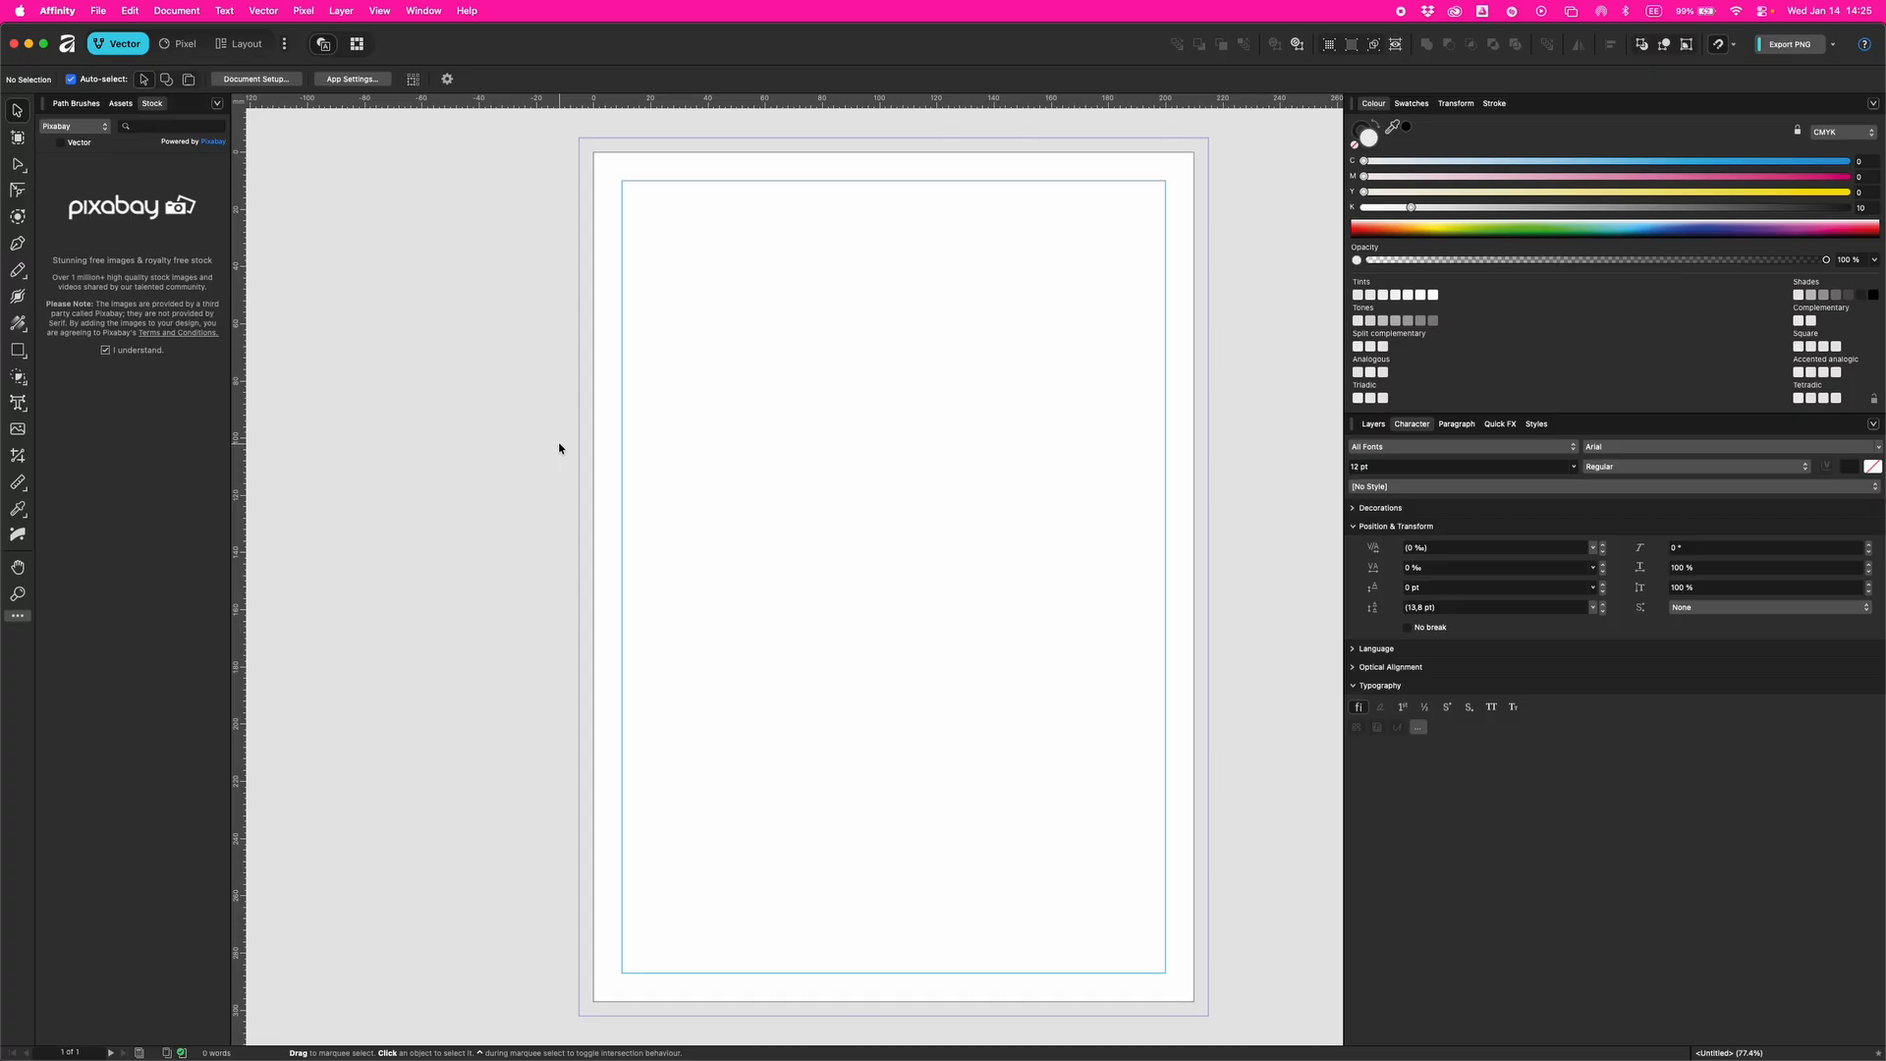
Step: Draw a closed eight-point polygon with the Pen tool in the page's upper-left area and pull its lowest node outward into a long tip
{"action": "key", "text": "p"}
{"action": "left_click", "coordinate": [794, 468]}
{"action": "left_click", "coordinate": [763, 404]}
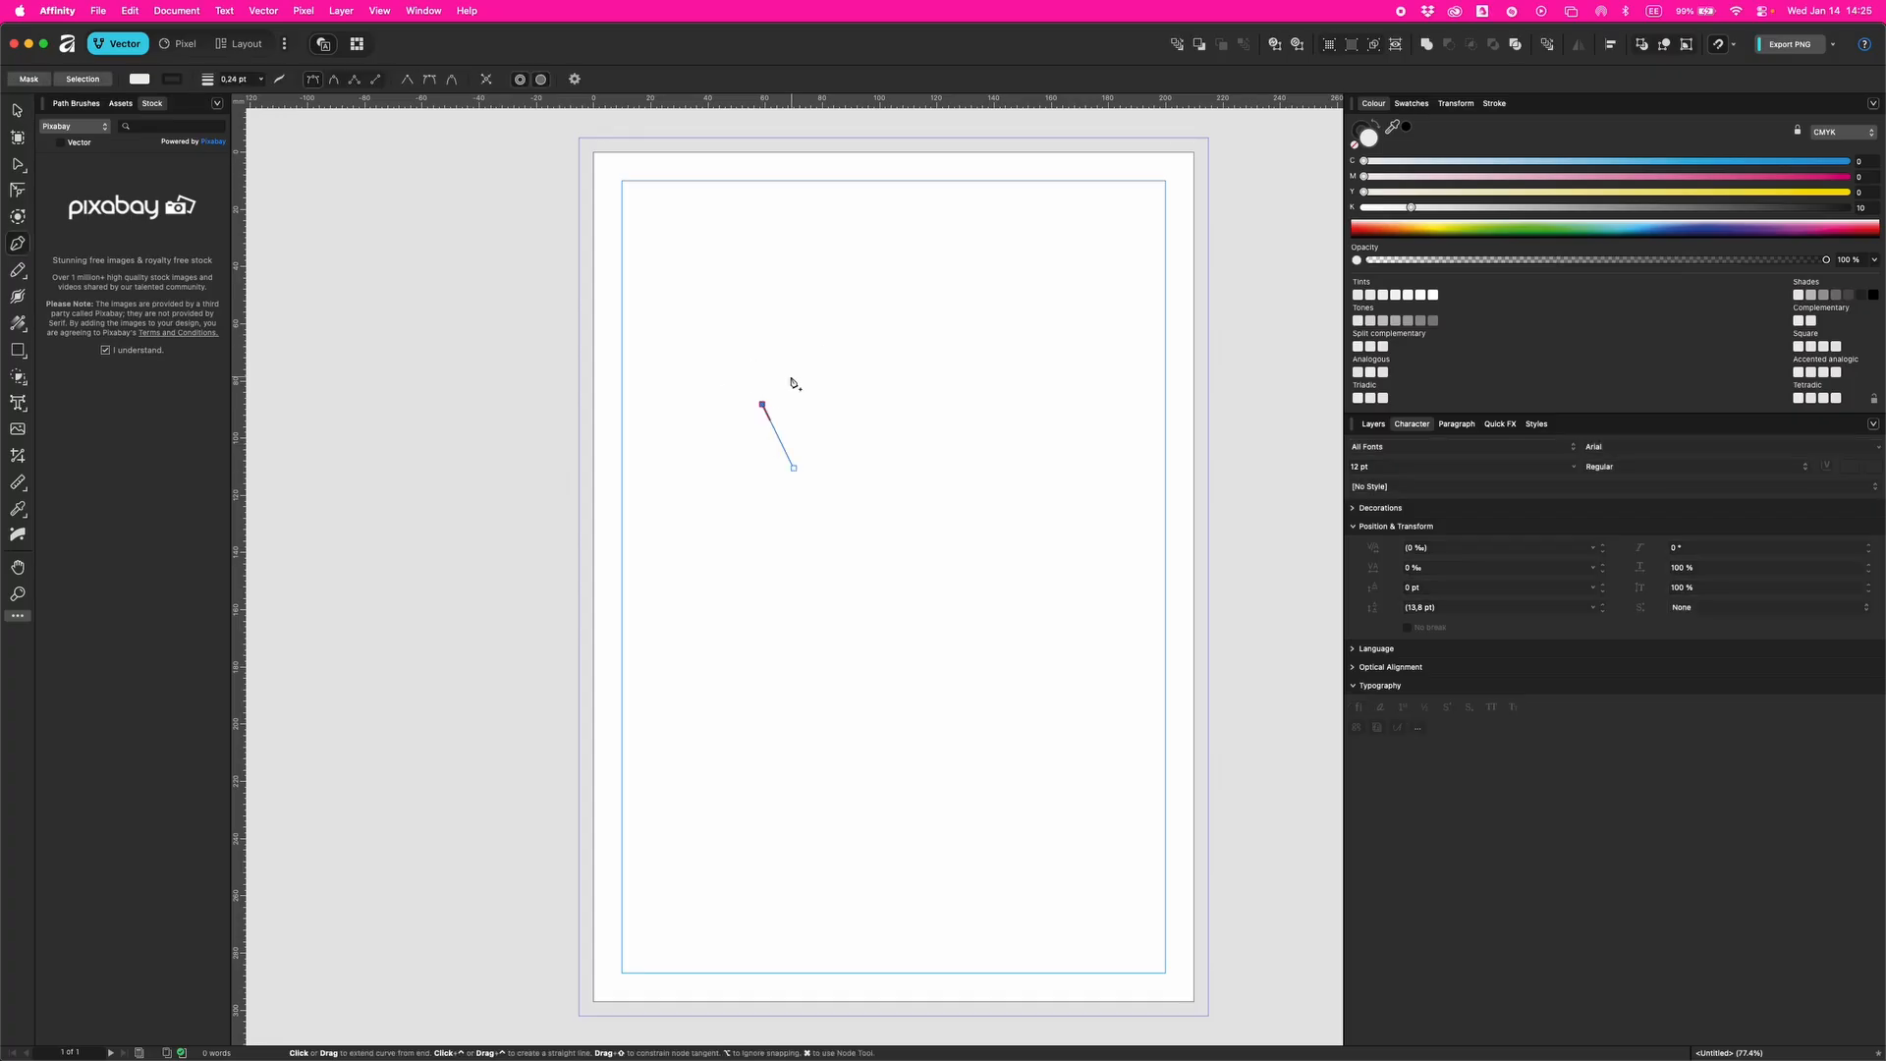
{"action": "left_click", "coordinate": [792, 376]}
{"action": "left_click", "coordinate": [817, 411]}
{"action": "left_click", "coordinate": [800, 438]}
{"action": "left_click", "coordinate": [796, 408]}
{"action": "left_click", "coordinate": [787, 414]}
{"action": "left_click", "coordinate": [814, 462]}
{"action": "left_click", "coordinate": [794, 468]}
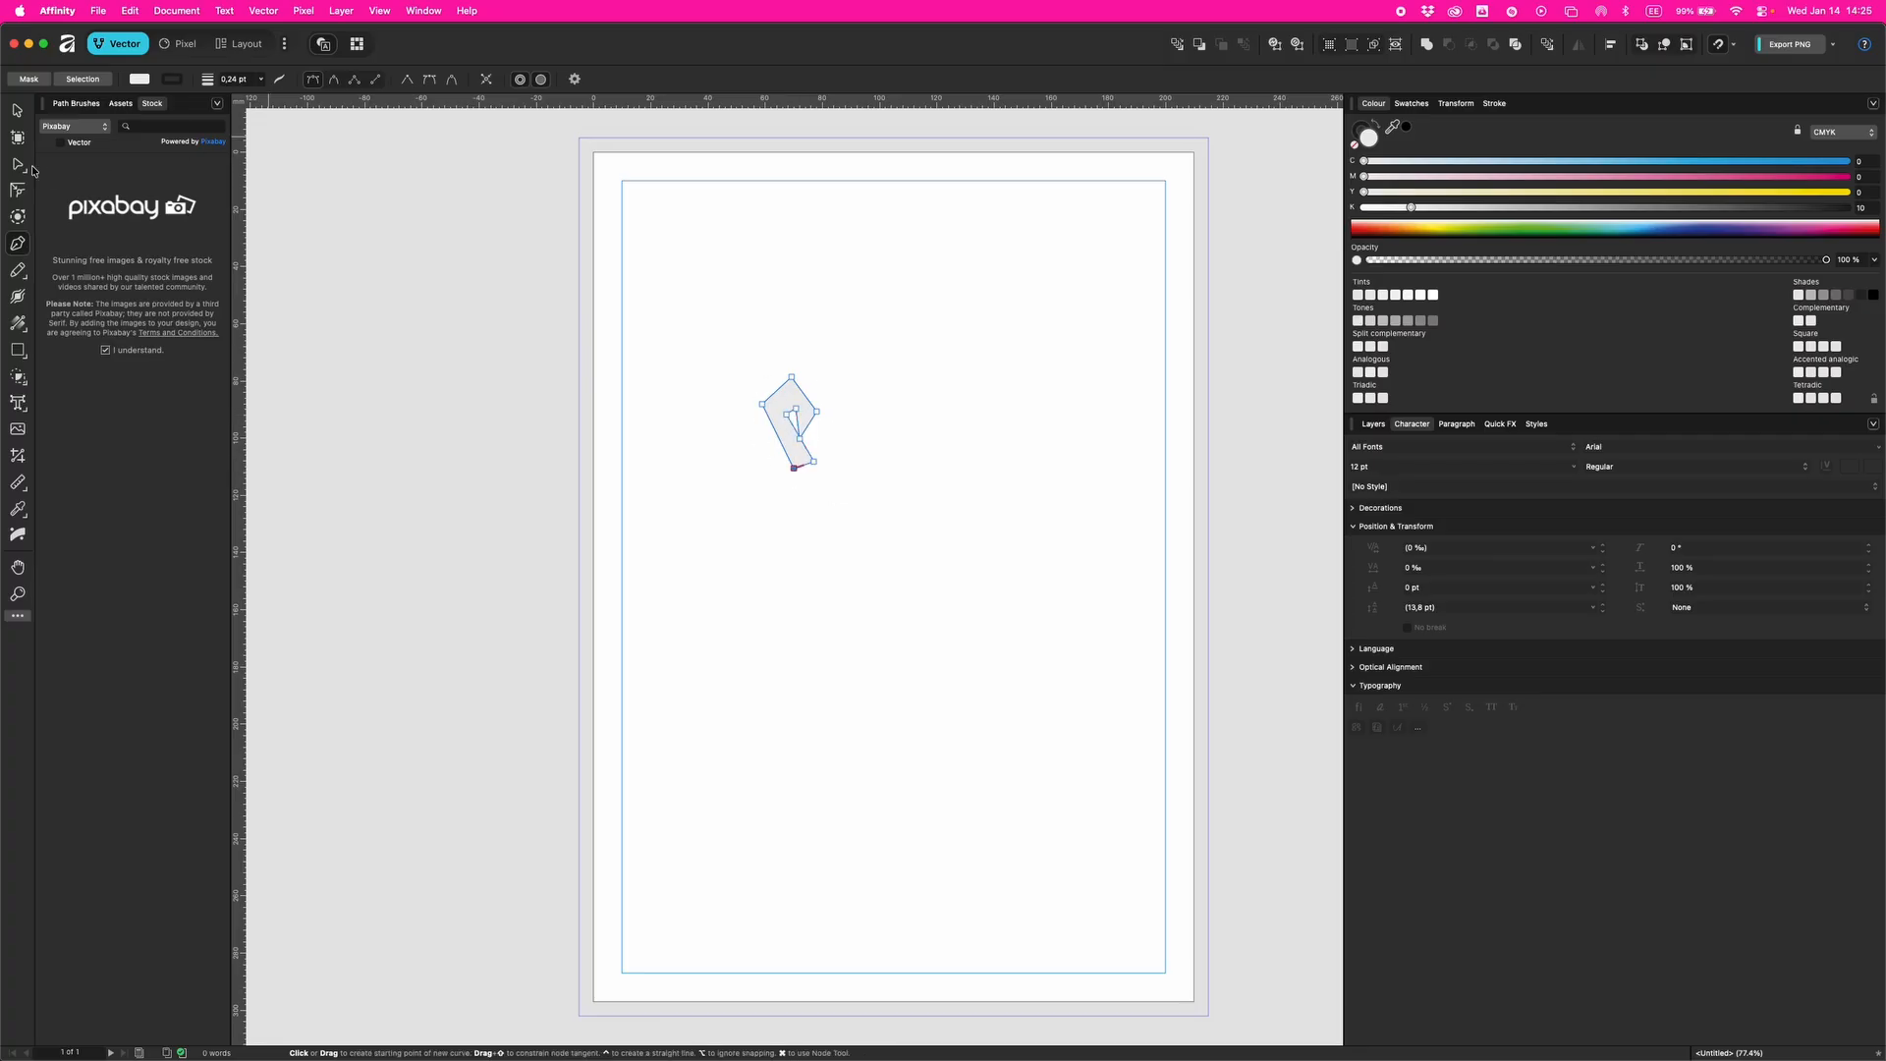
{"action": "key", "text": "a"}
{"action": "left_click_drag", "start_coordinate": [794, 467], "coordinate": [678, 487]}
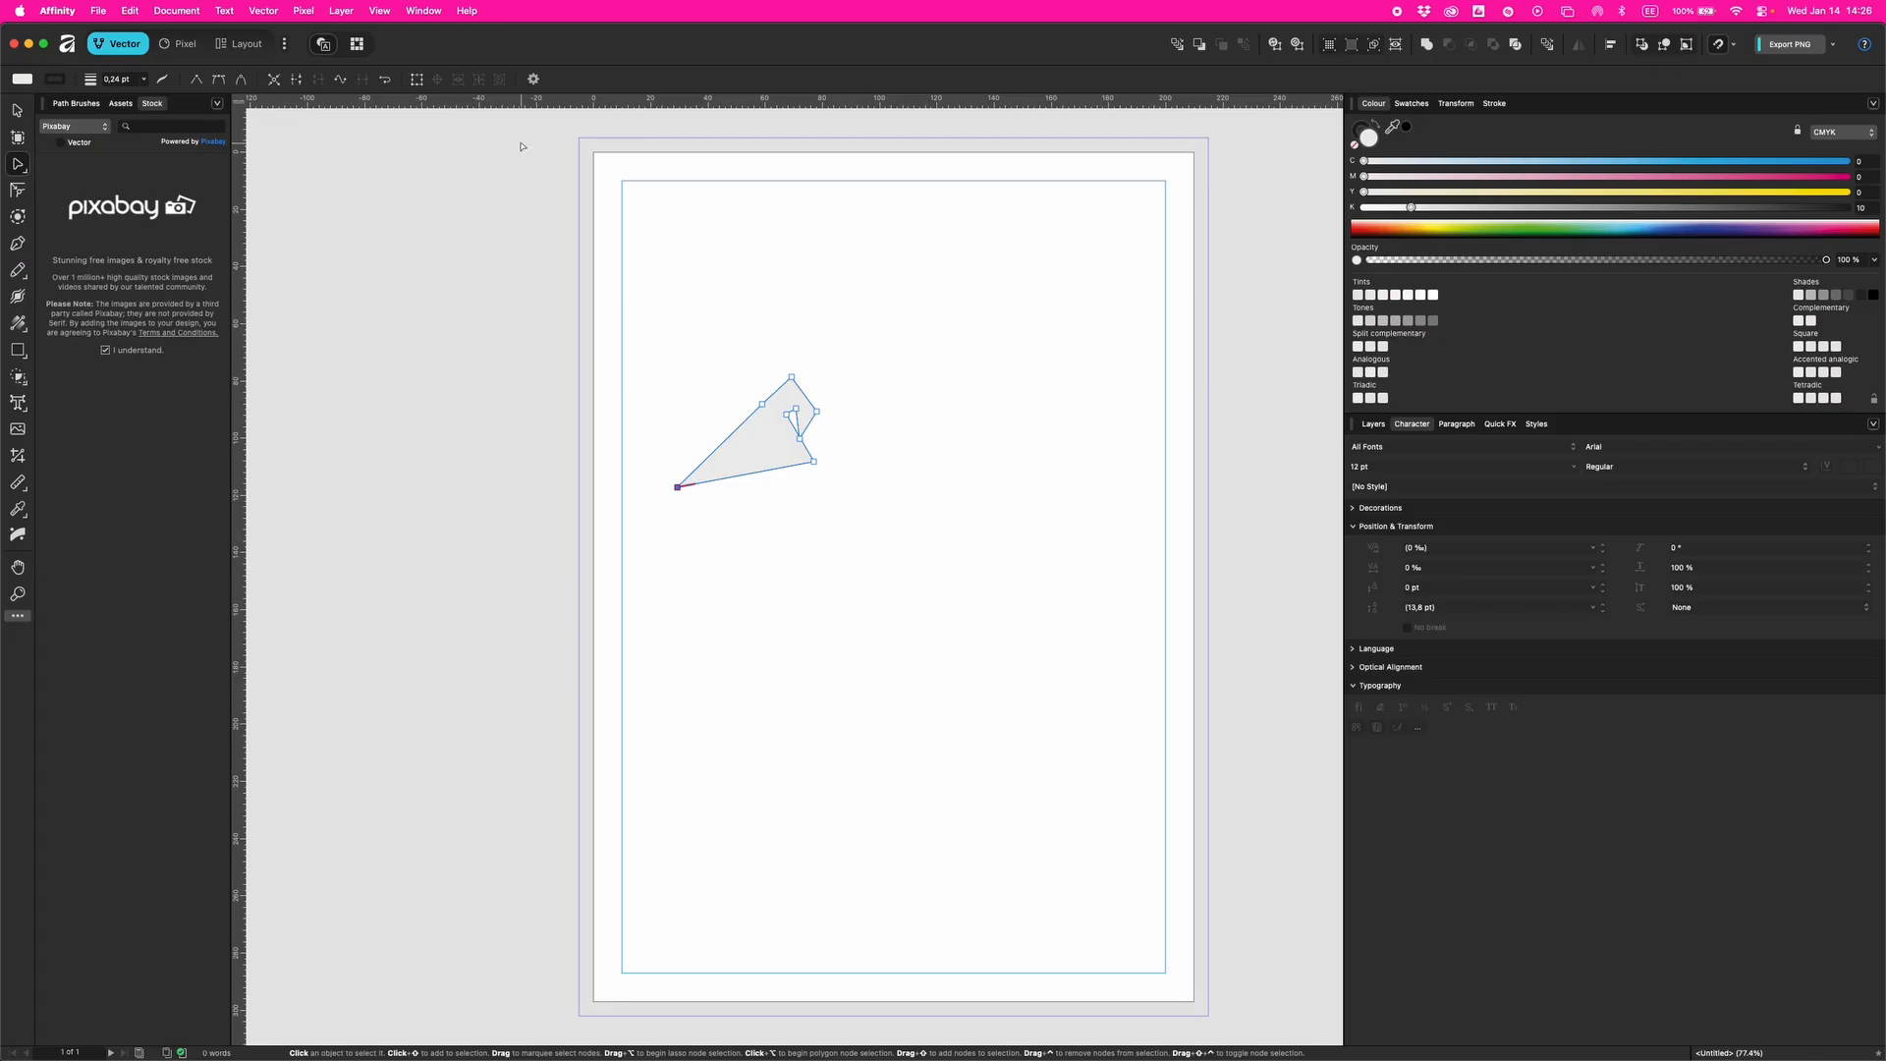
Step: In the Layout studio, draw a large text frame over the right part of the page and fill it with placeholder text
{"action": "left_click", "coordinate": [243, 45]}
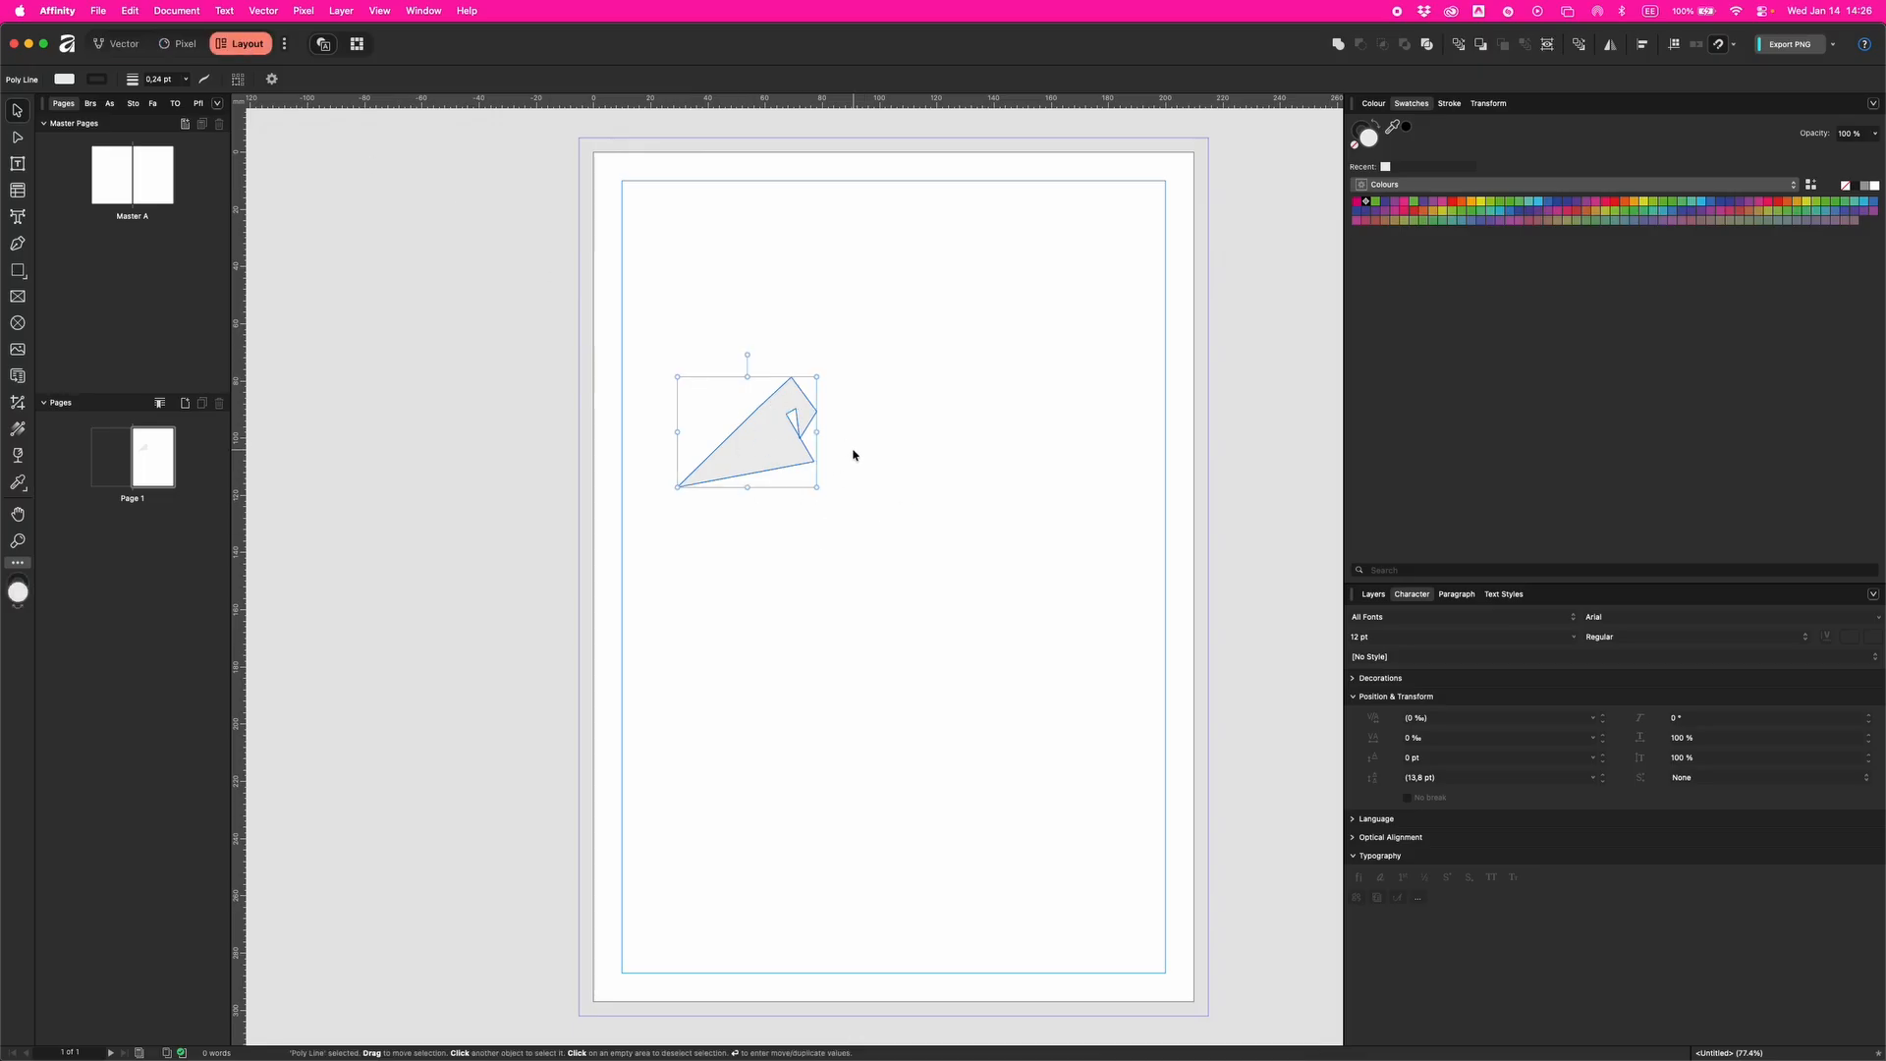
{"action": "key", "text": "t"}
{"action": "left_click_drag", "start_coordinate": [793, 251], "coordinate": [1166, 749]}
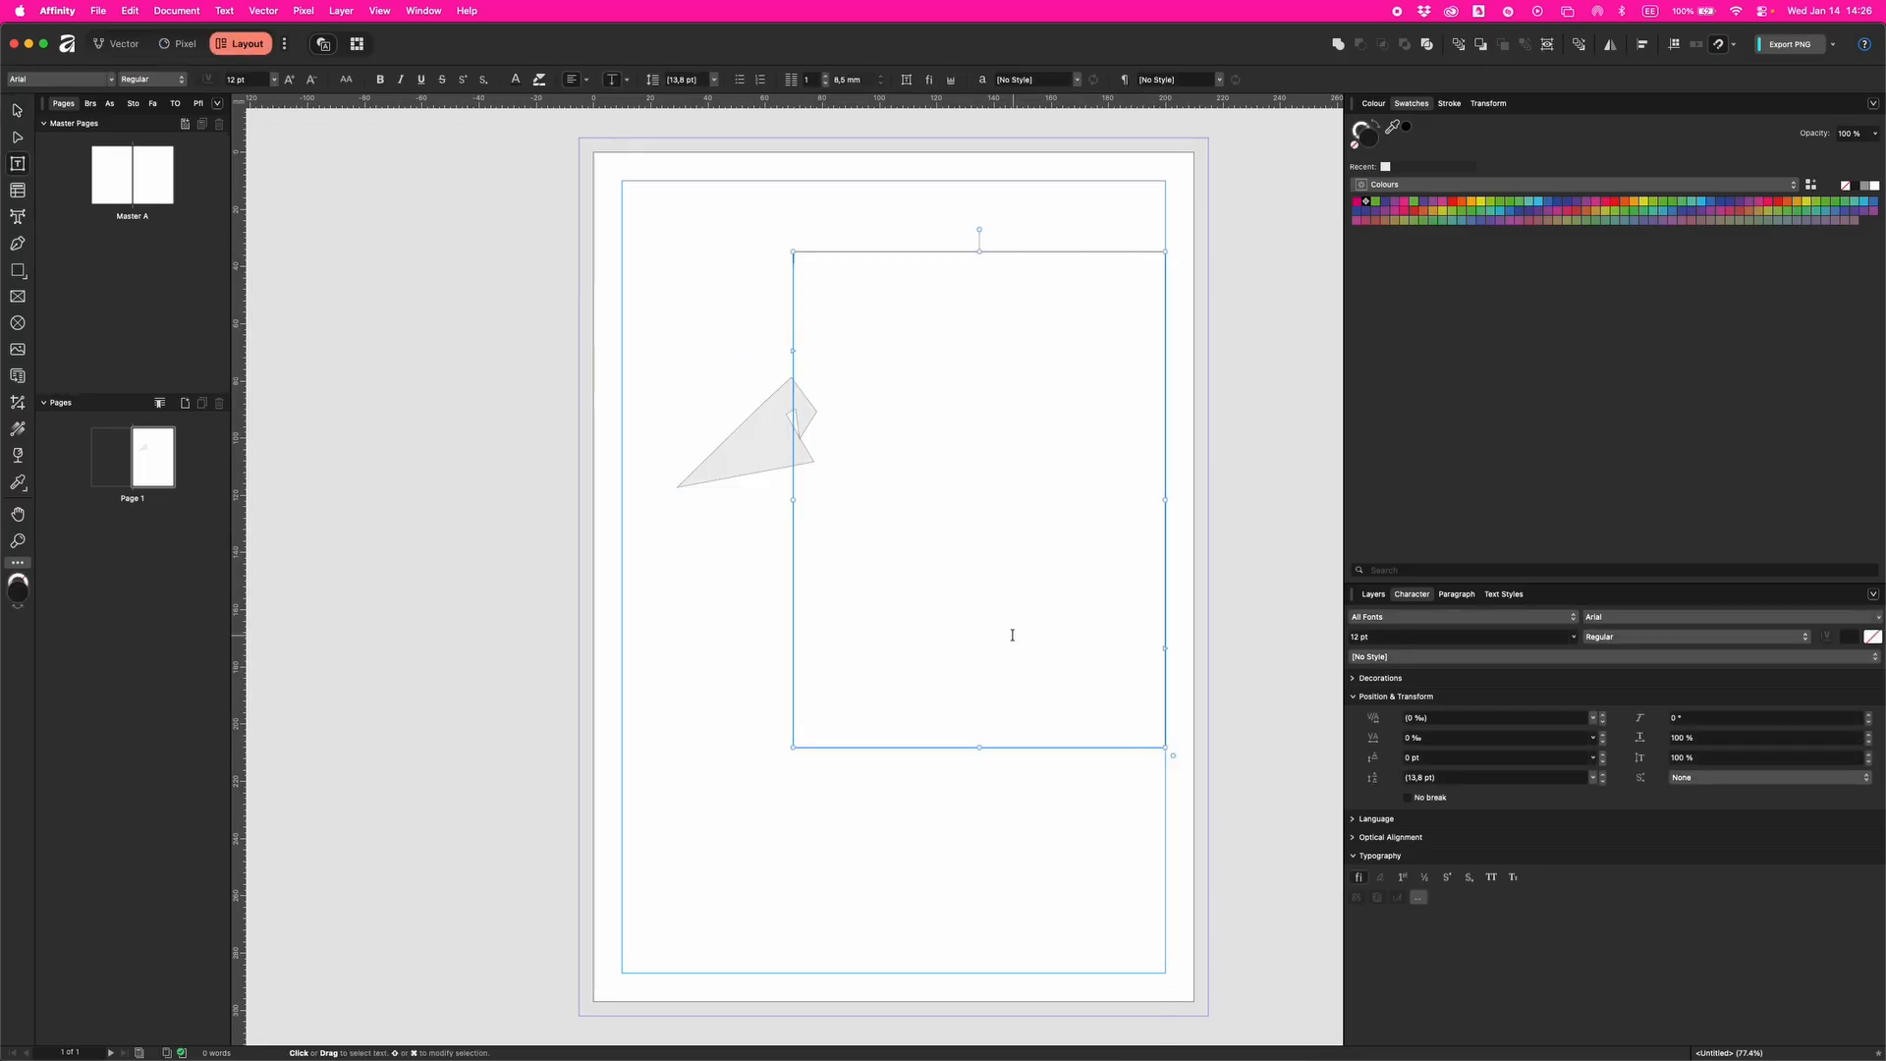
{"action": "left_click", "coordinate": [224, 10]}
{"action": "mouse_move", "coordinate": [295, 272]}
{"action": "left_click", "coordinate": [414, 283]}
Step: Search Pixabay stock for "photo" and place the white cat picture about 107 × 160 mm at the page's lower-left margin
{"action": "left_click", "coordinate": [109, 103]}
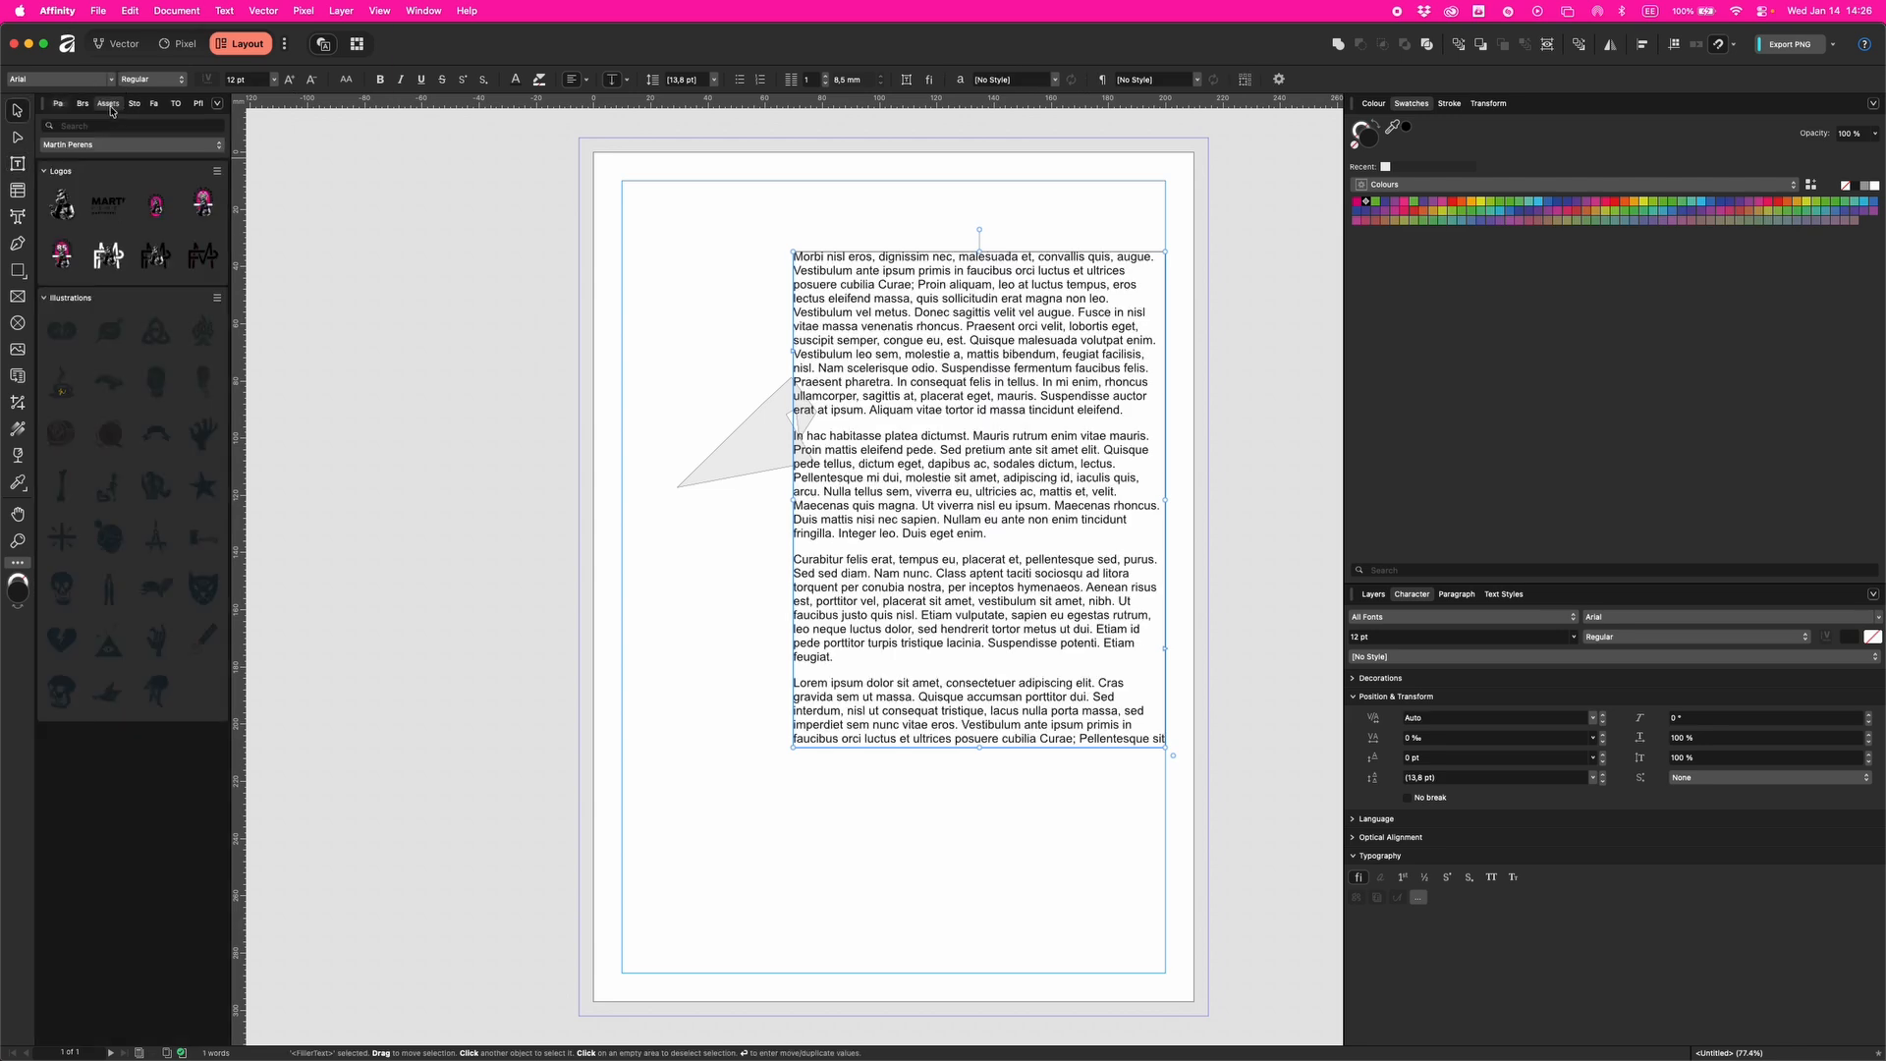
{"action": "left_click", "coordinate": [136, 104]}
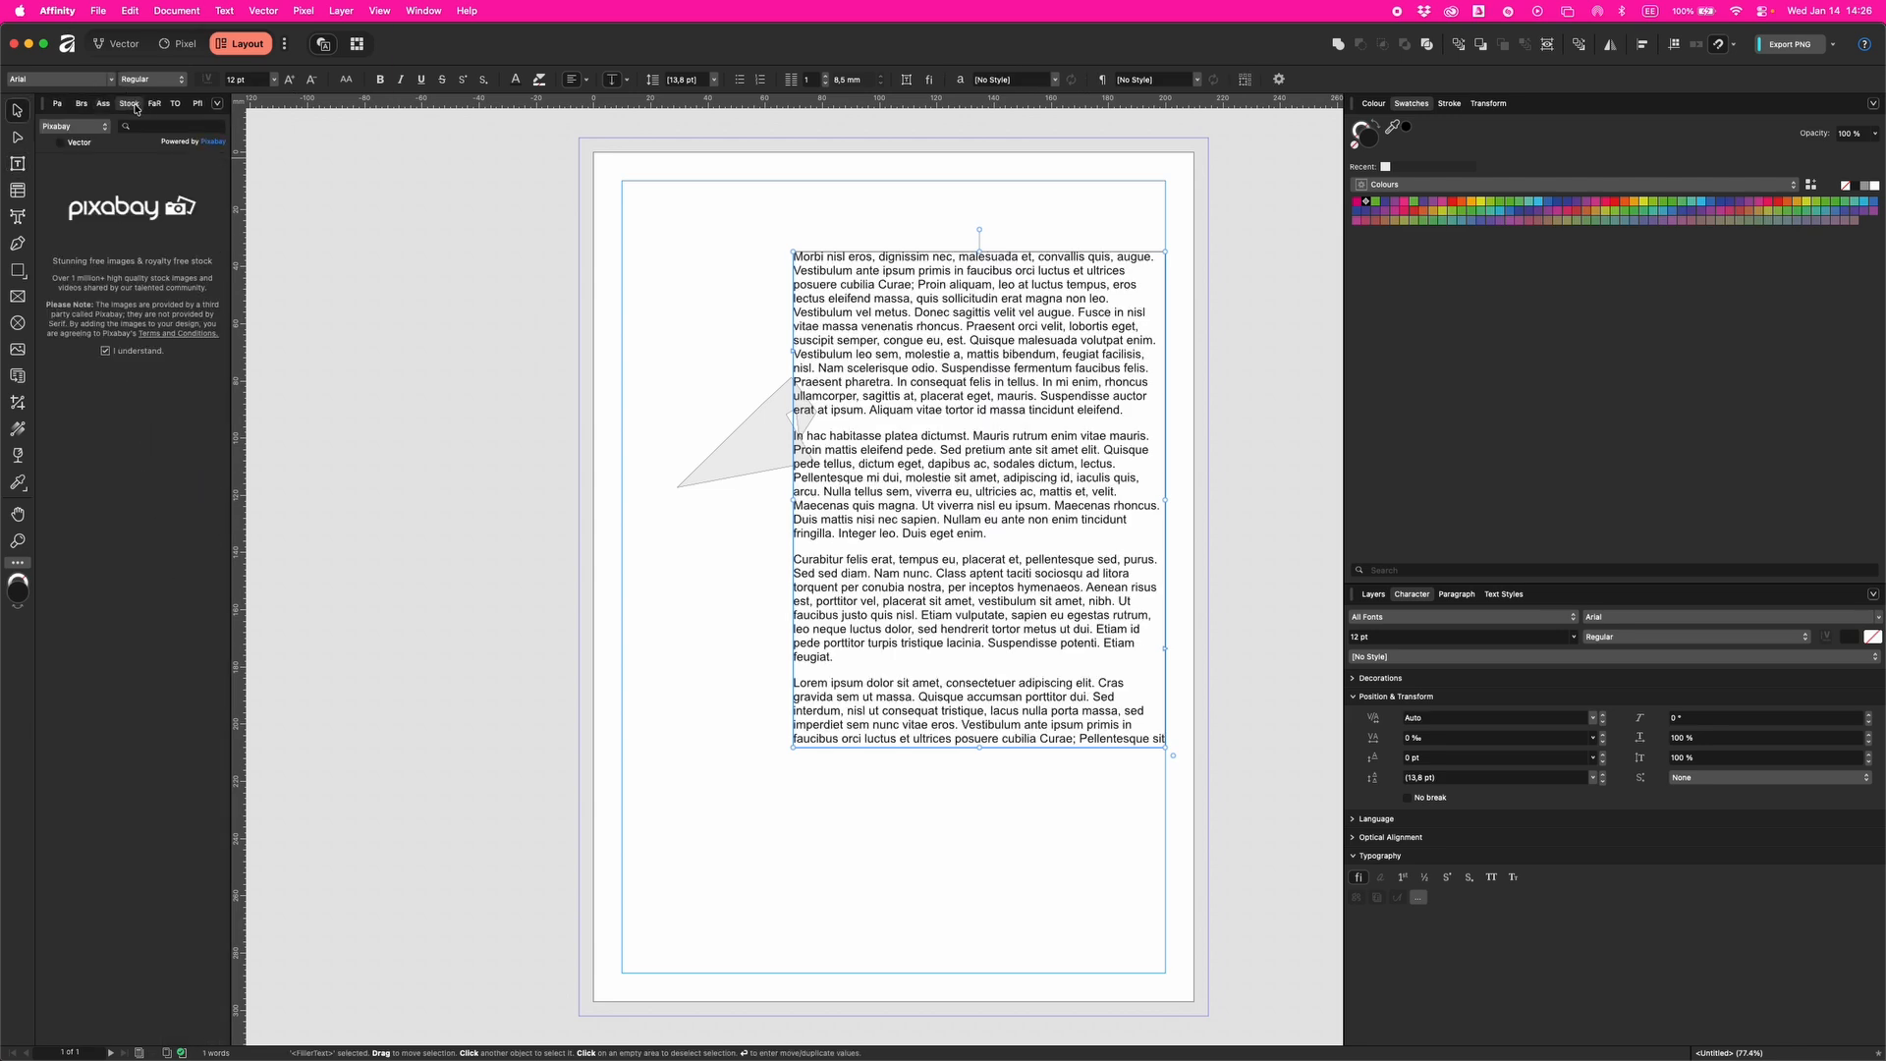
{"action": "left_click", "coordinate": [162, 126]}
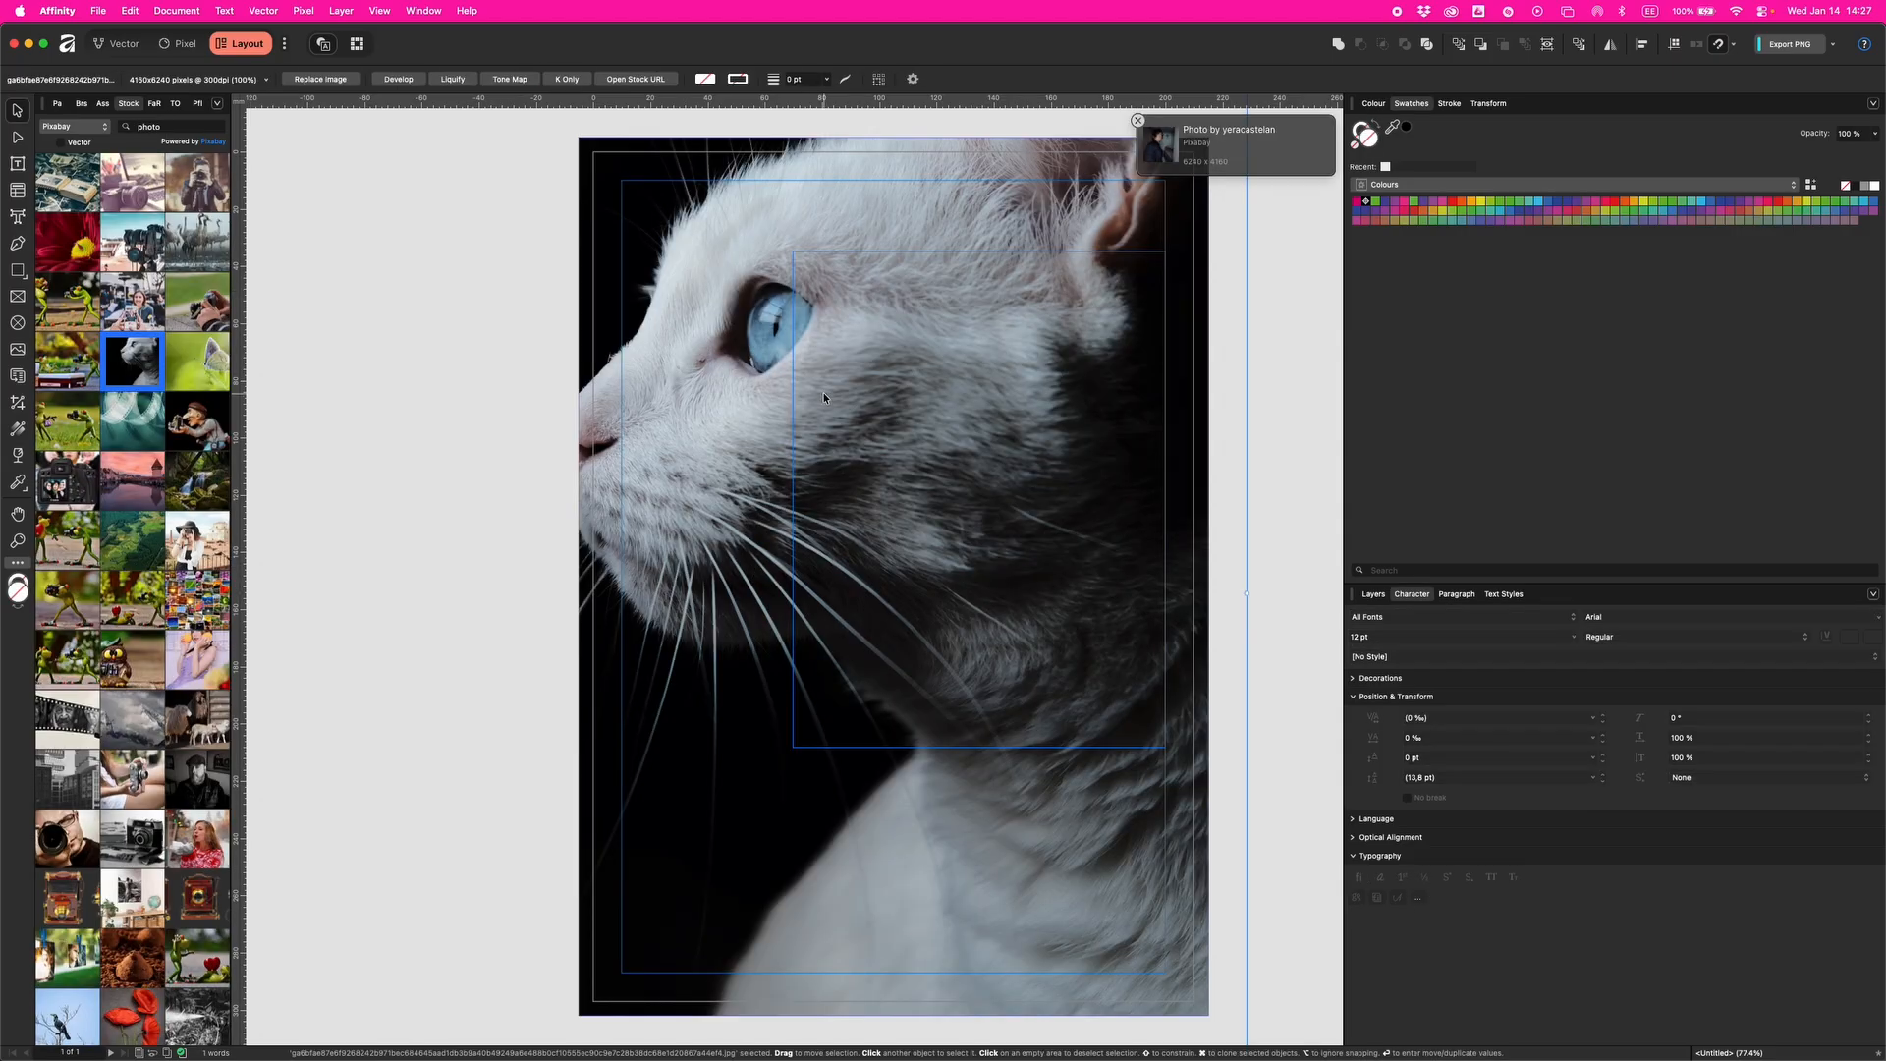
{"action": "scroll", "coordinate": [823, 397], "scroll_direction": "down", "scroll_amount": 5}
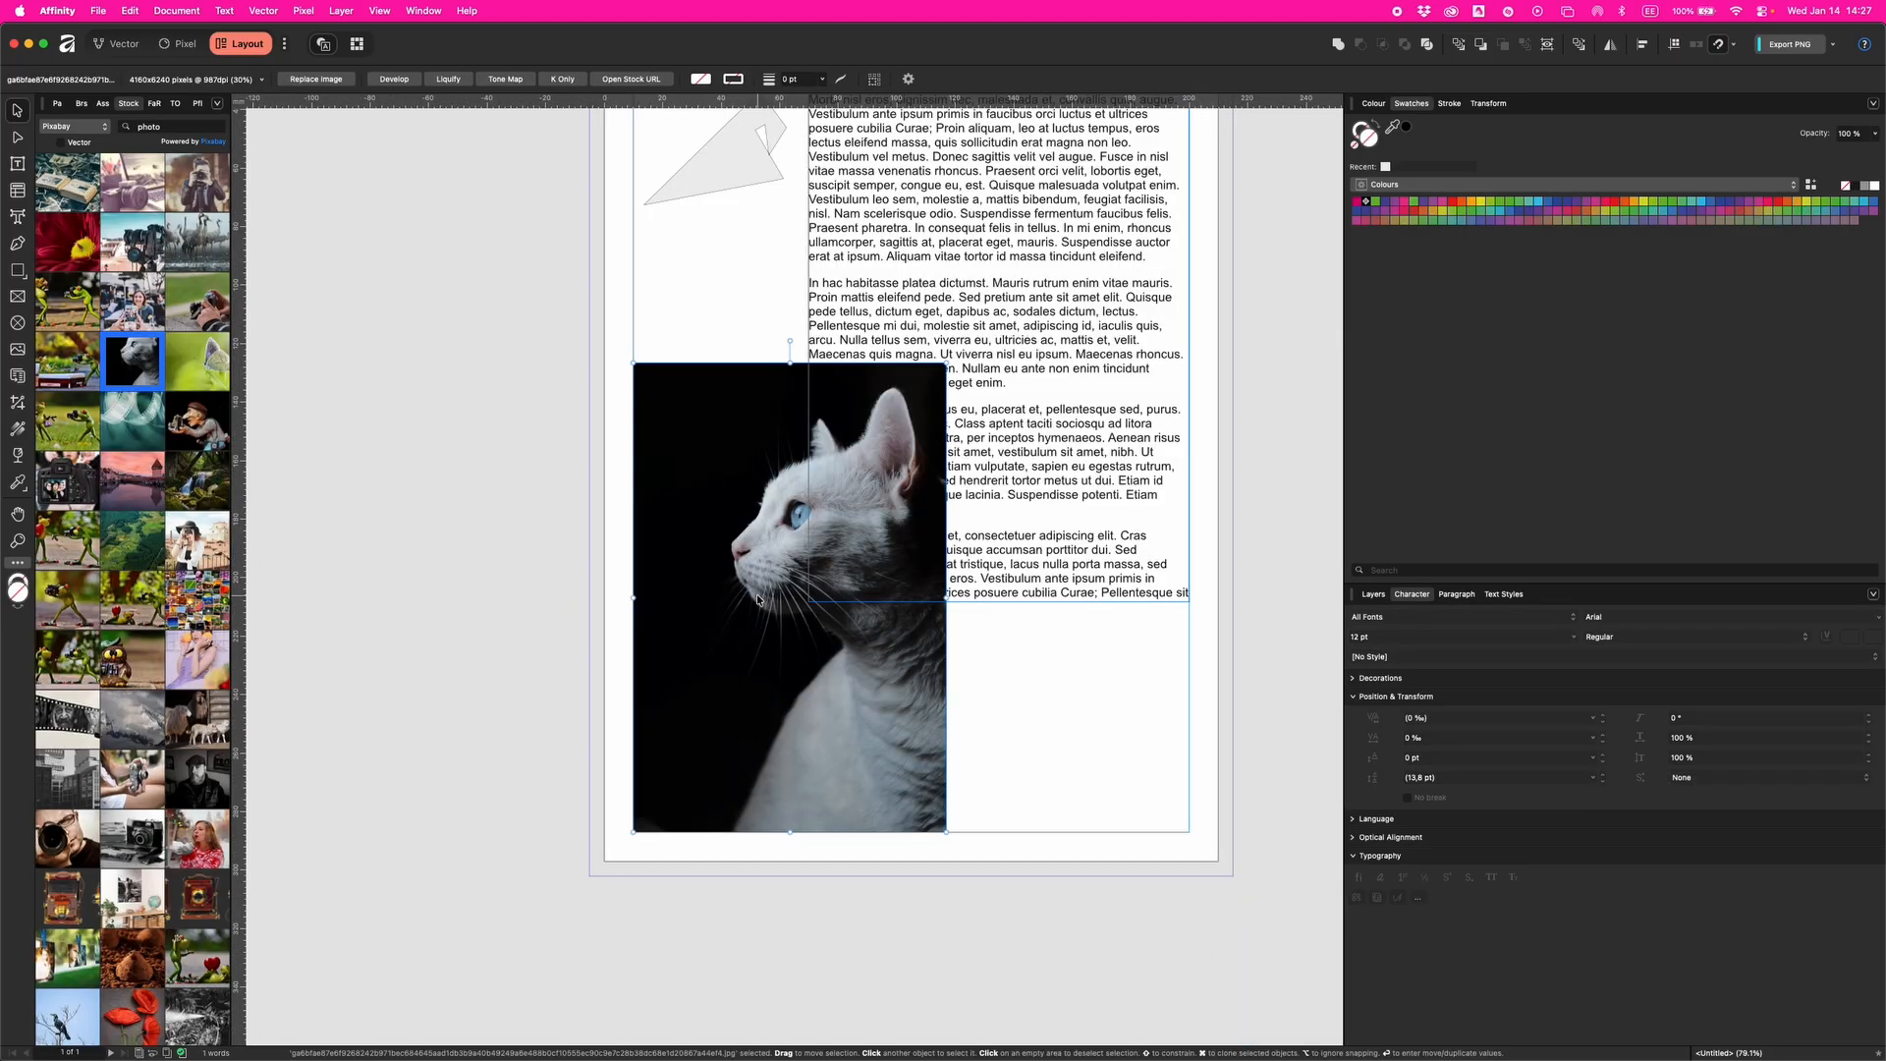
Step: In the Pixel studio, add a Levels adjustment above the cat photo with black level 55 % and white level 65 %
{"action": "left_click", "coordinate": [180, 44]}
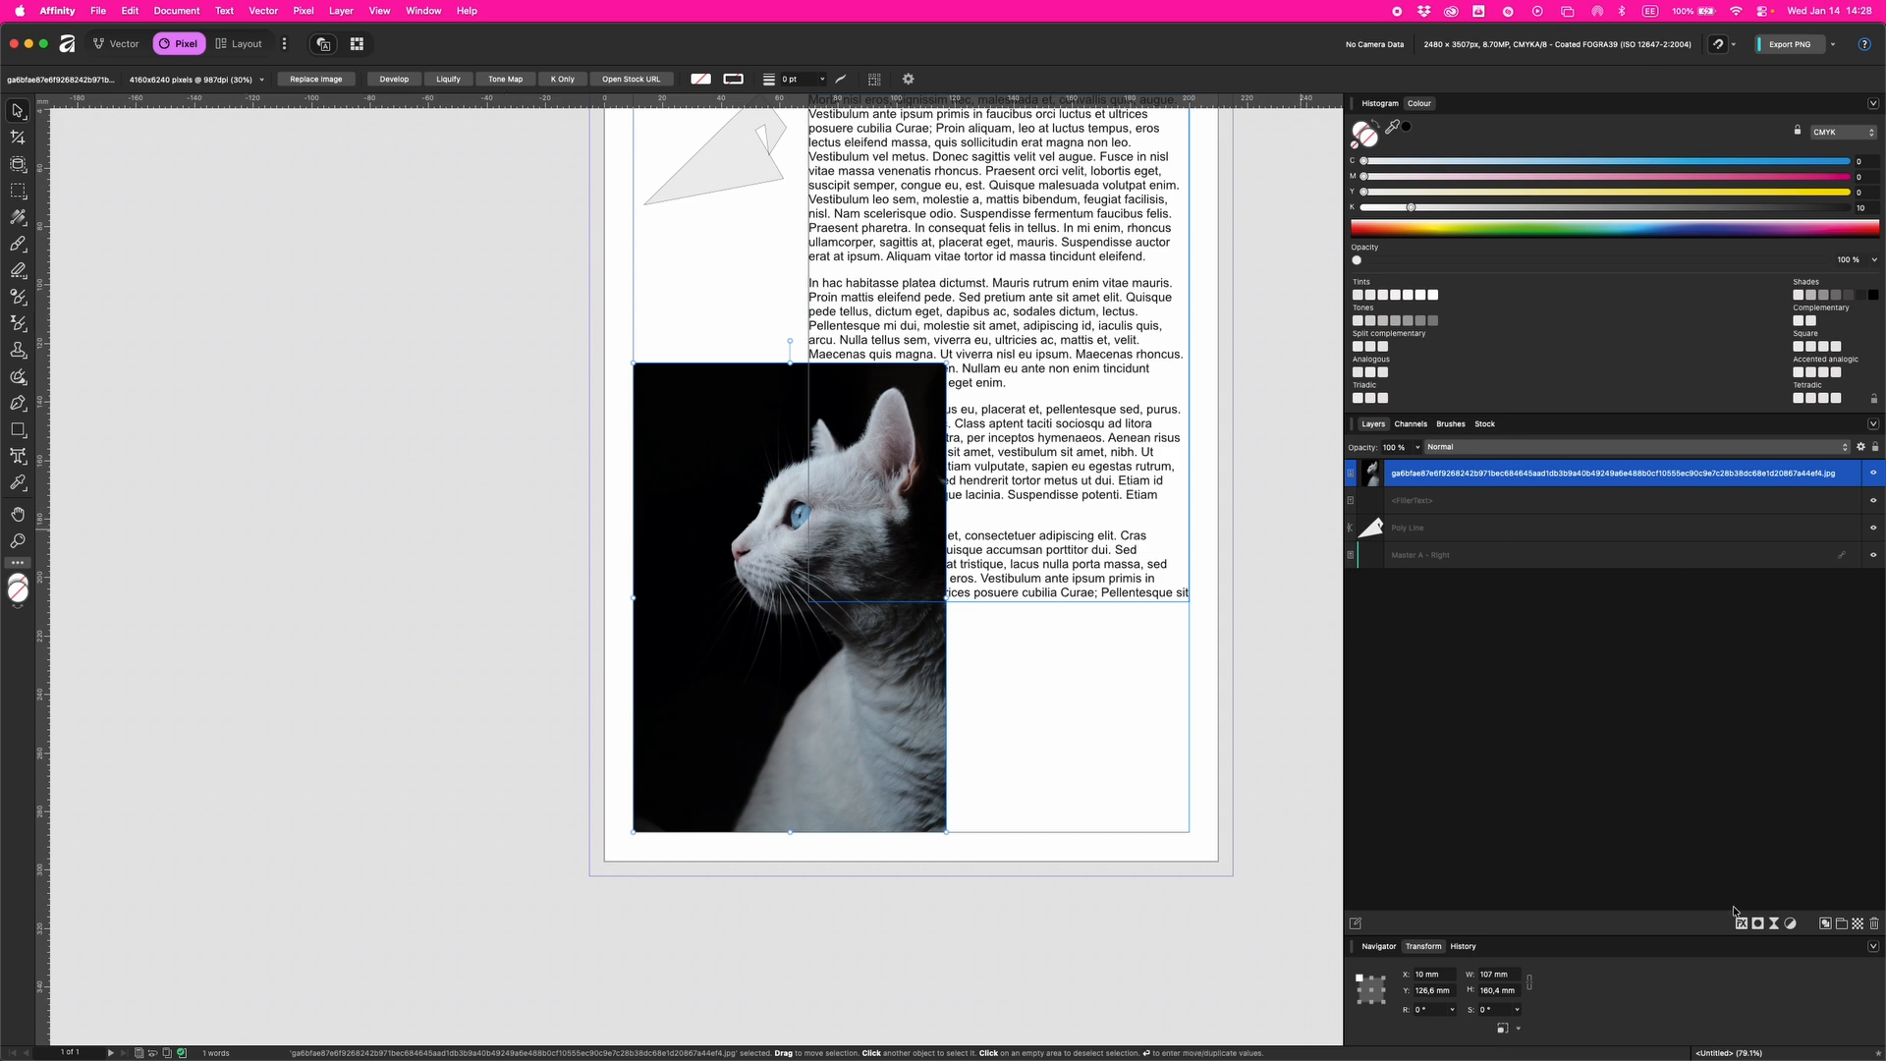
{"action": "left_click", "coordinate": [1791, 925]}
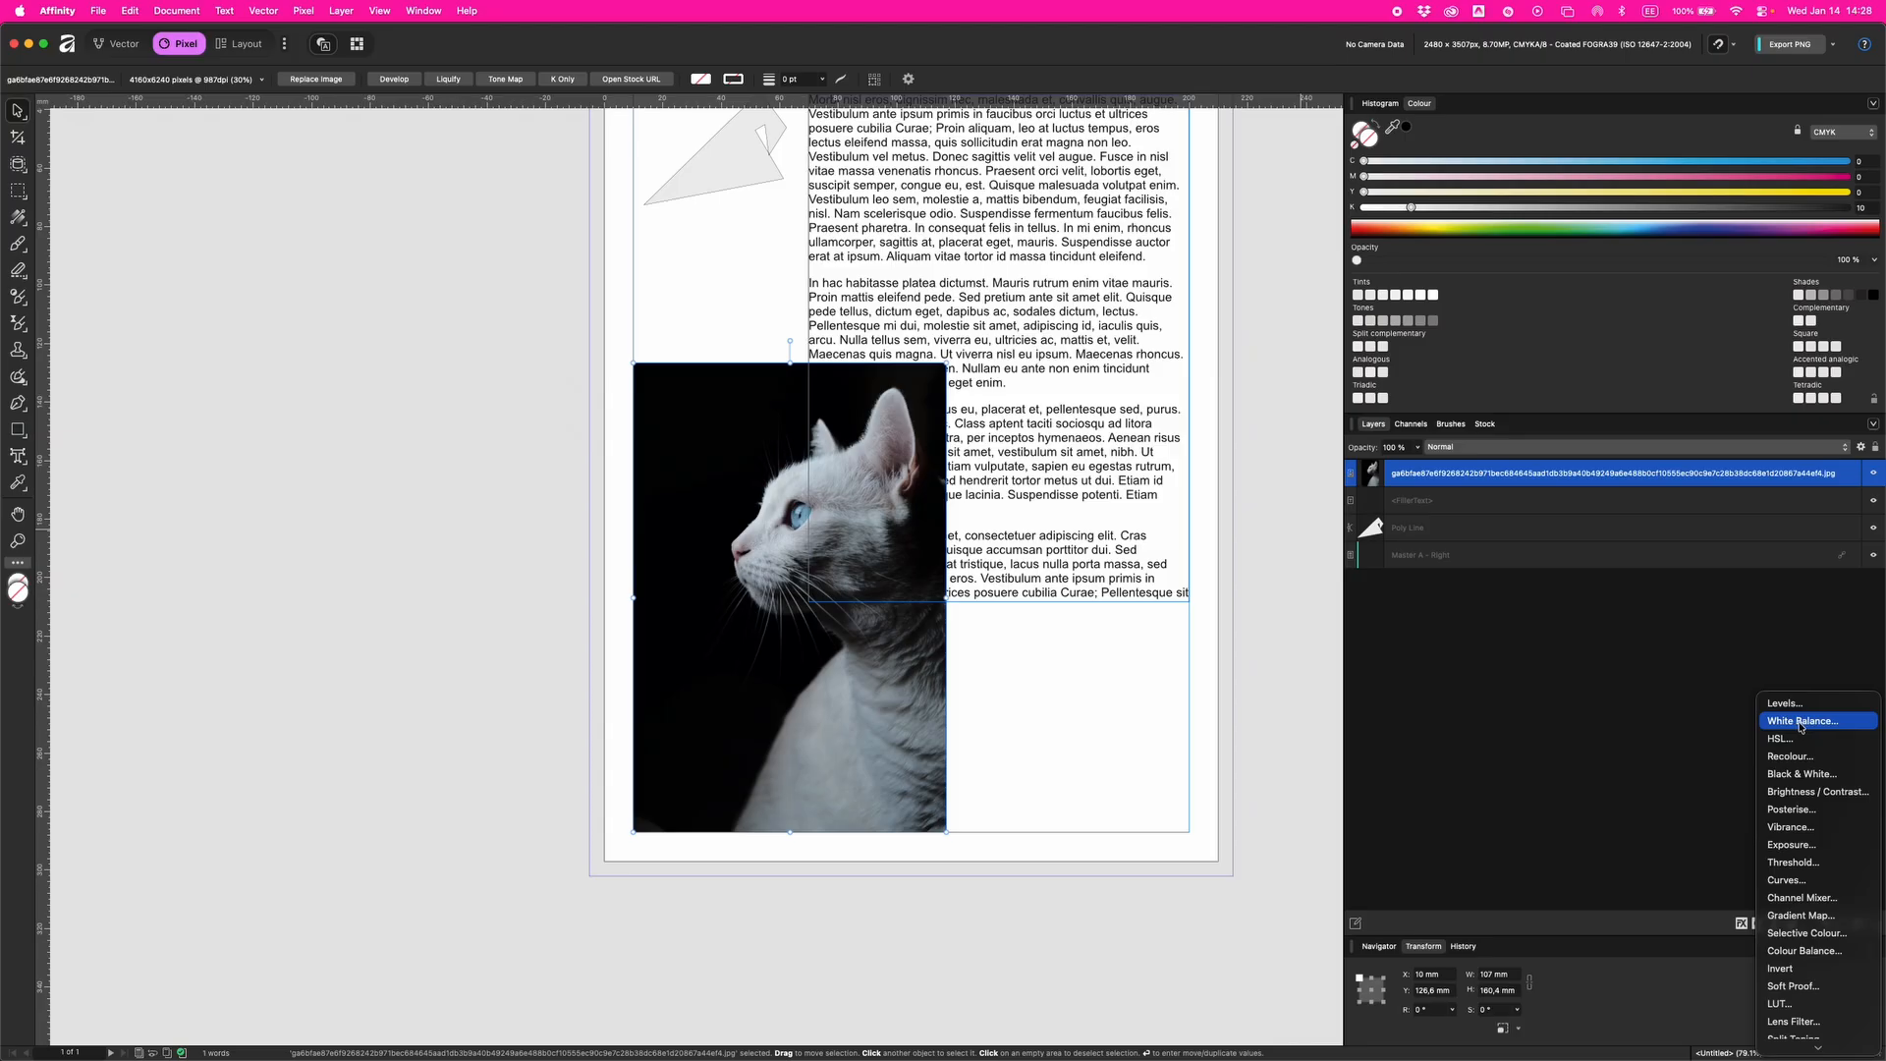
{"action": "left_click", "coordinate": [1796, 706]}
{"action": "left_click_drag", "start_coordinate": [1050, 755], "coordinate": [1215, 767]}
{"action": "left_click_drag", "start_coordinate": [1213, 767], "coordinate": [1219, 767]}
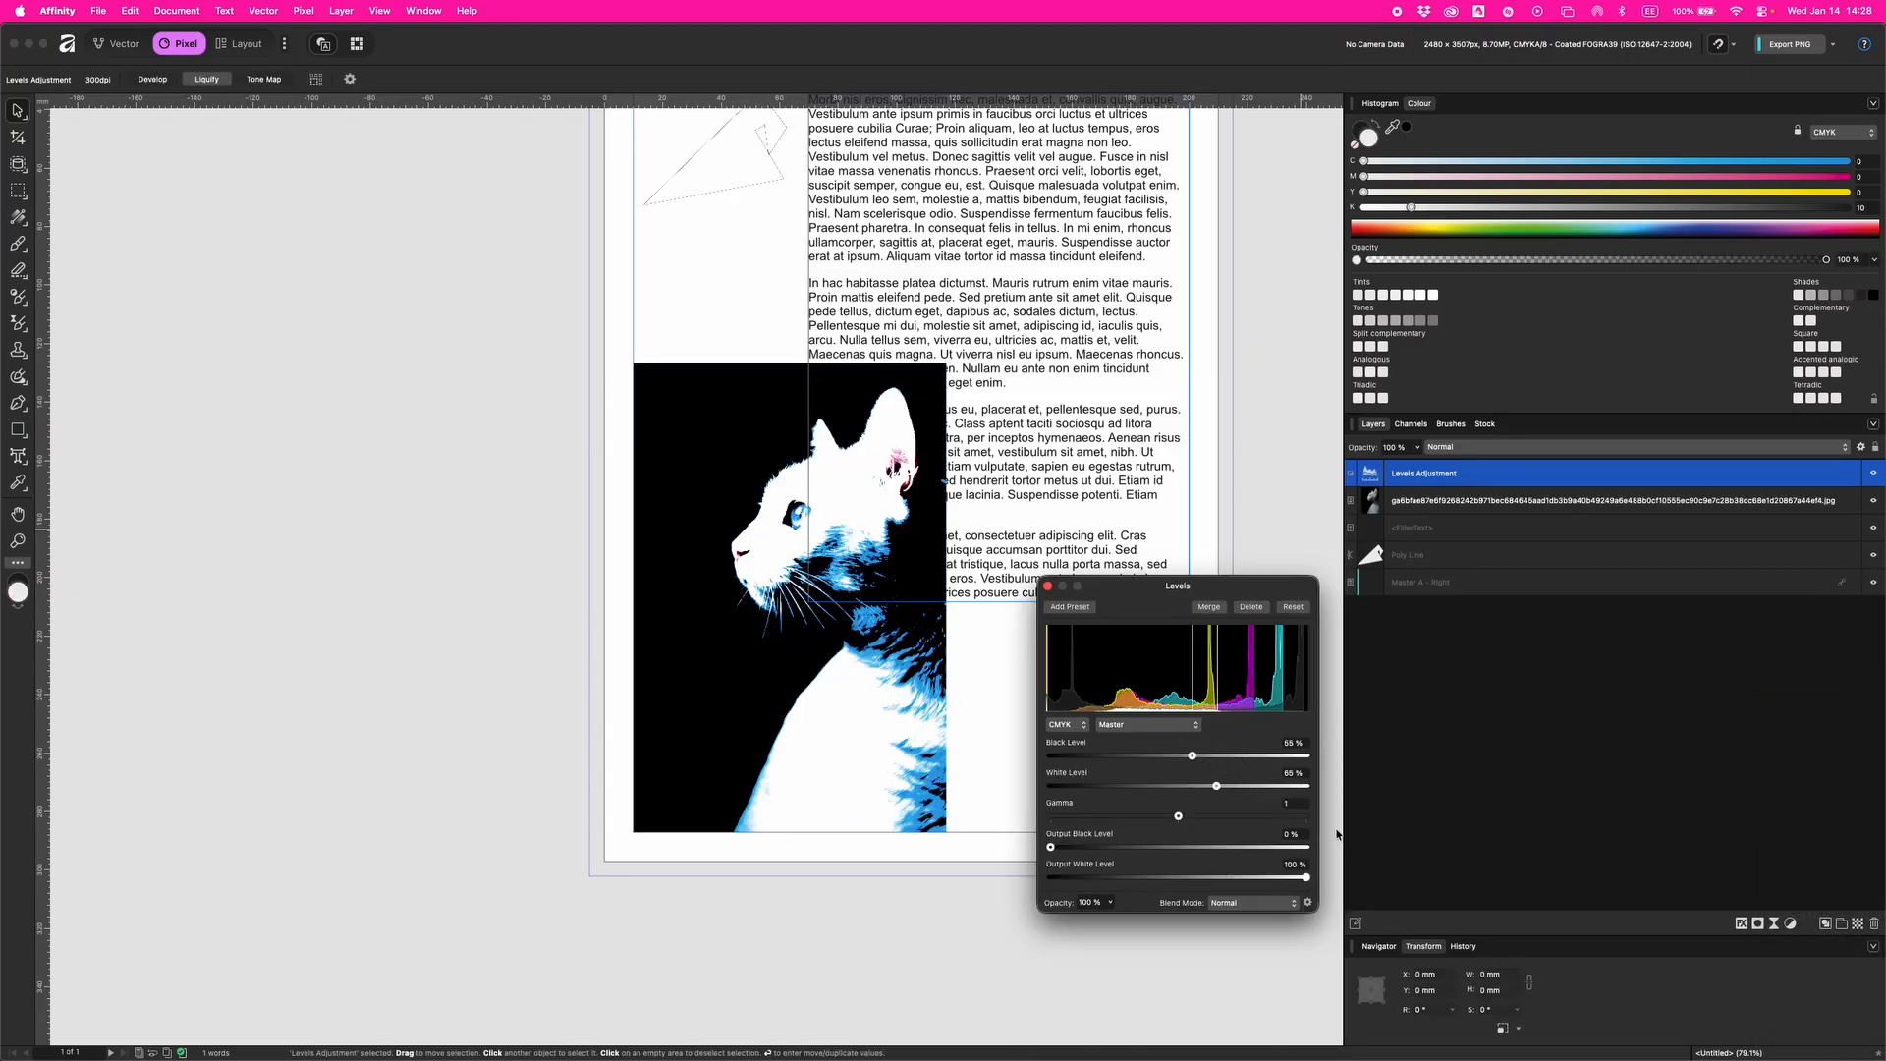
{"action": "left_click", "coordinate": [1048, 587]}
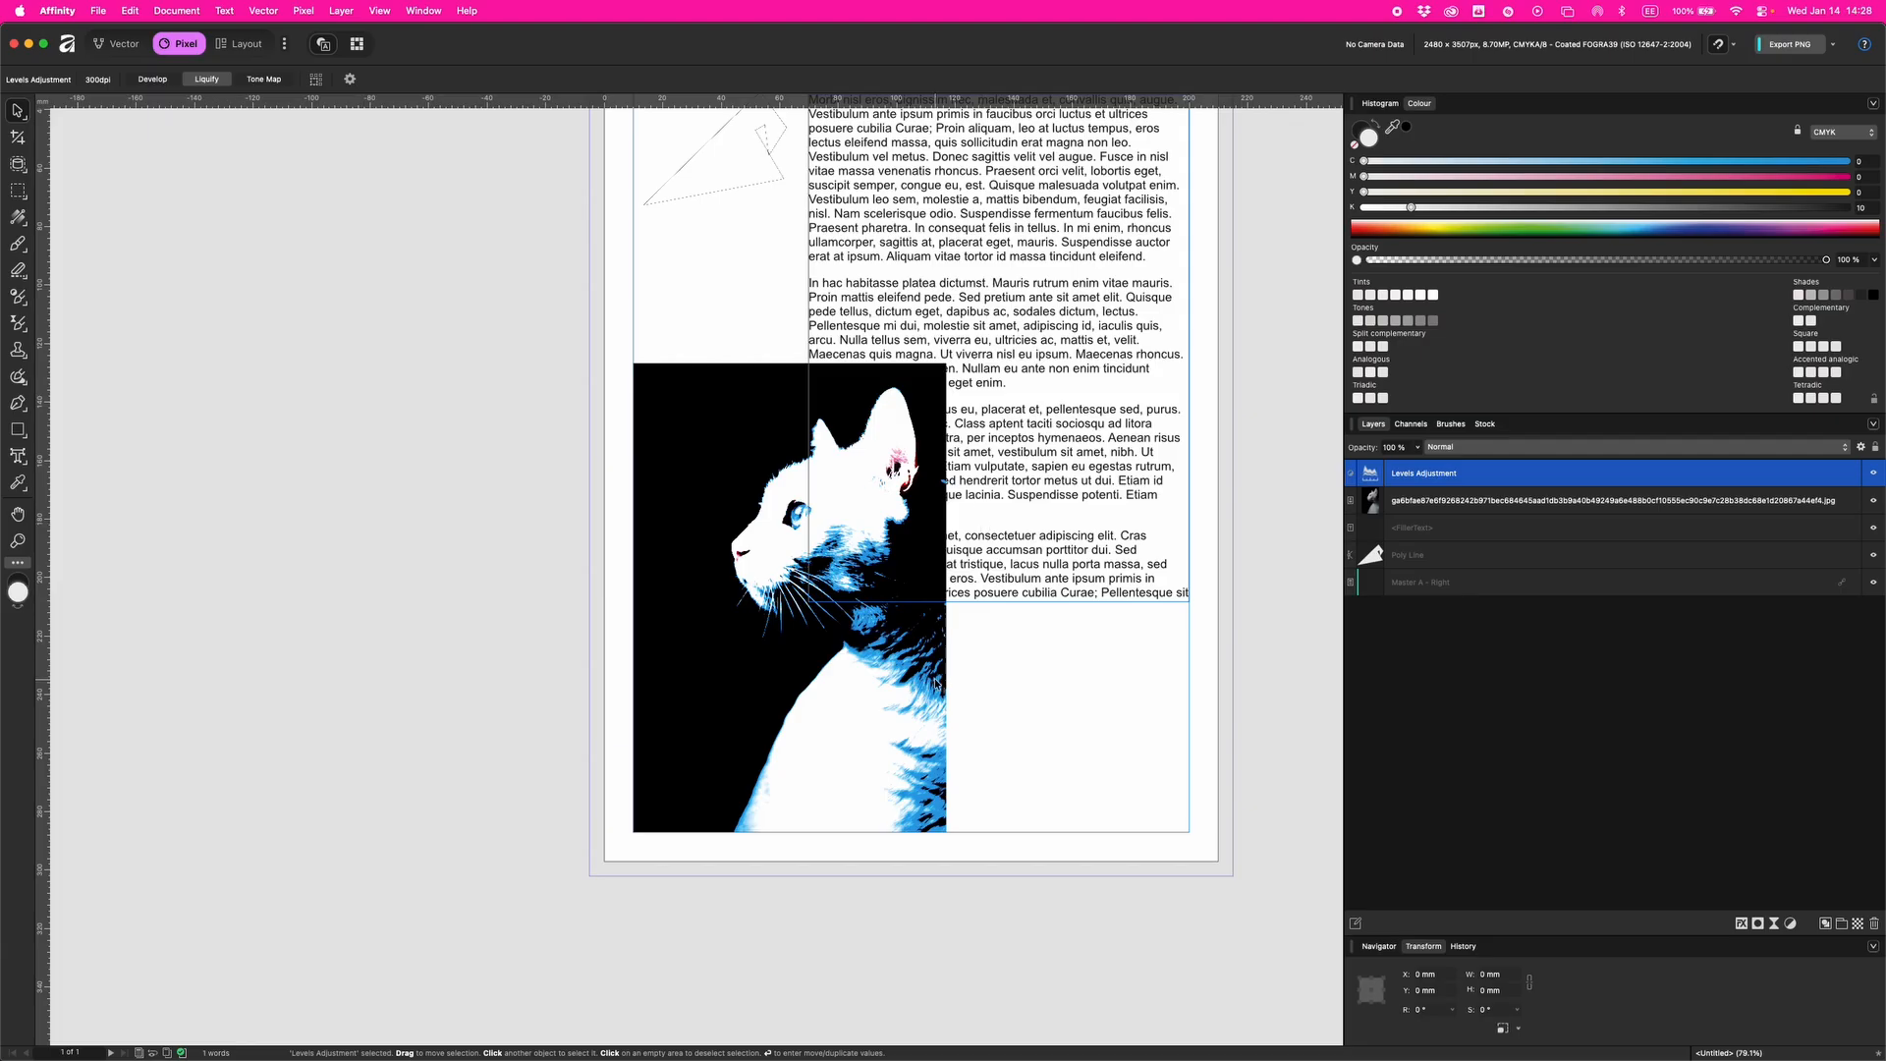
Step: Return to the Layout studio, review the whole page with the Levels effect and select the polygon above the photo
{"action": "left_click", "coordinate": [250, 45]}
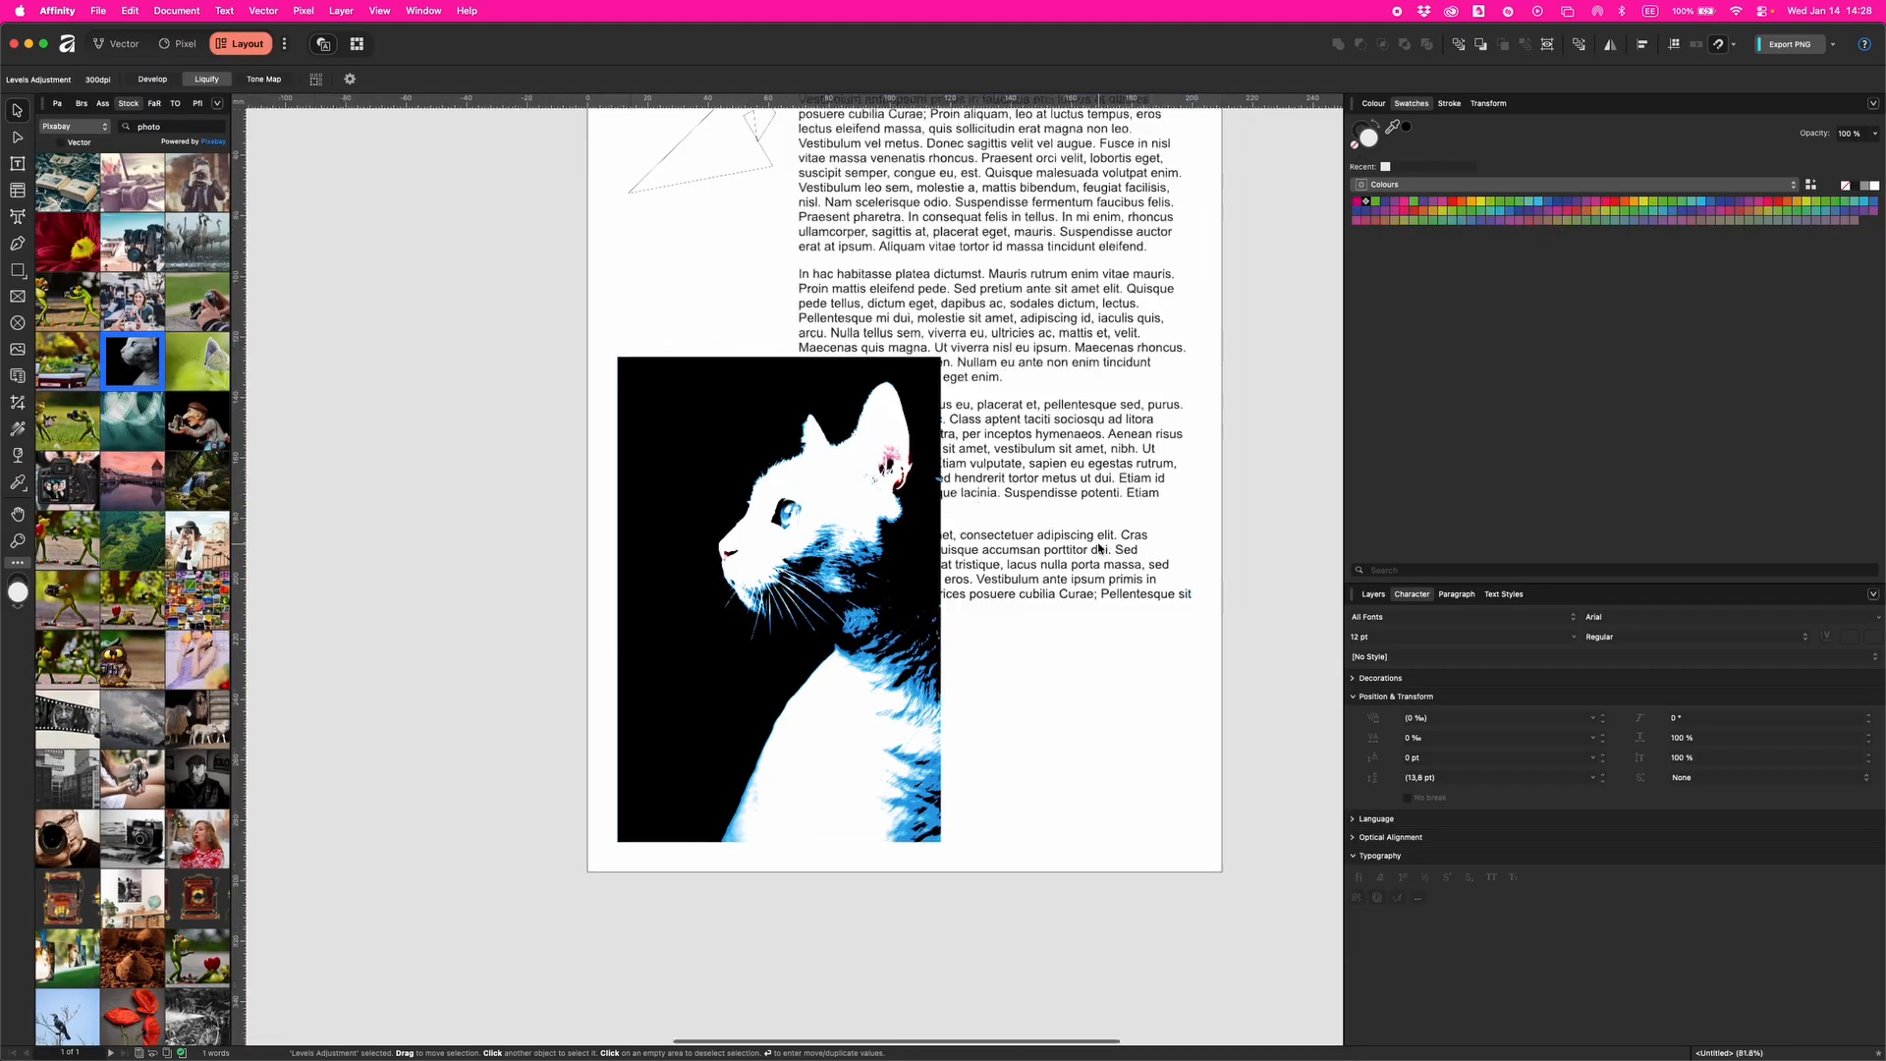
{"action": "scroll", "coordinate": [1098, 549], "scroll_direction": "down", "scroll_amount": 3}
{"action": "scroll", "coordinate": [1071, 489], "scroll_direction": "up", "scroll_amount": 1}
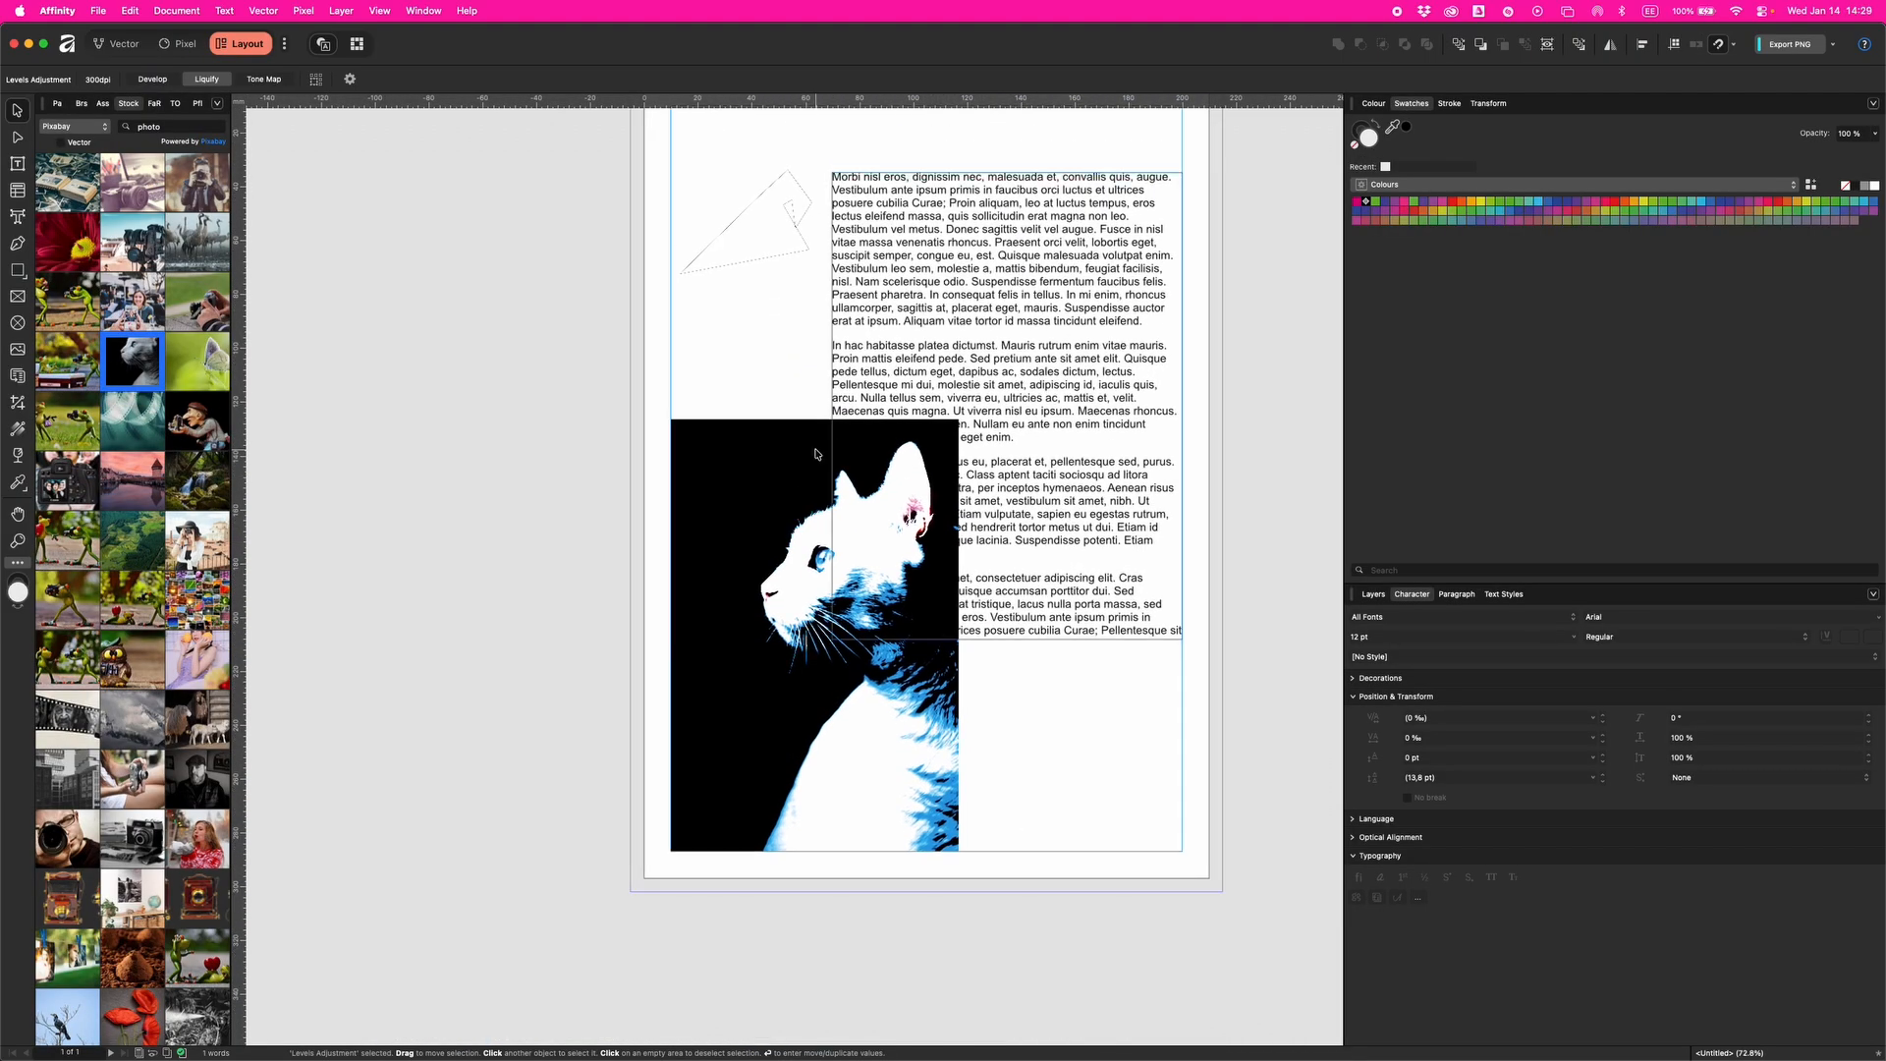
{"action": "scroll", "coordinate": [815, 453], "scroll_direction": "up", "scroll_amount": 2}
{"action": "left_click", "coordinate": [763, 270]}
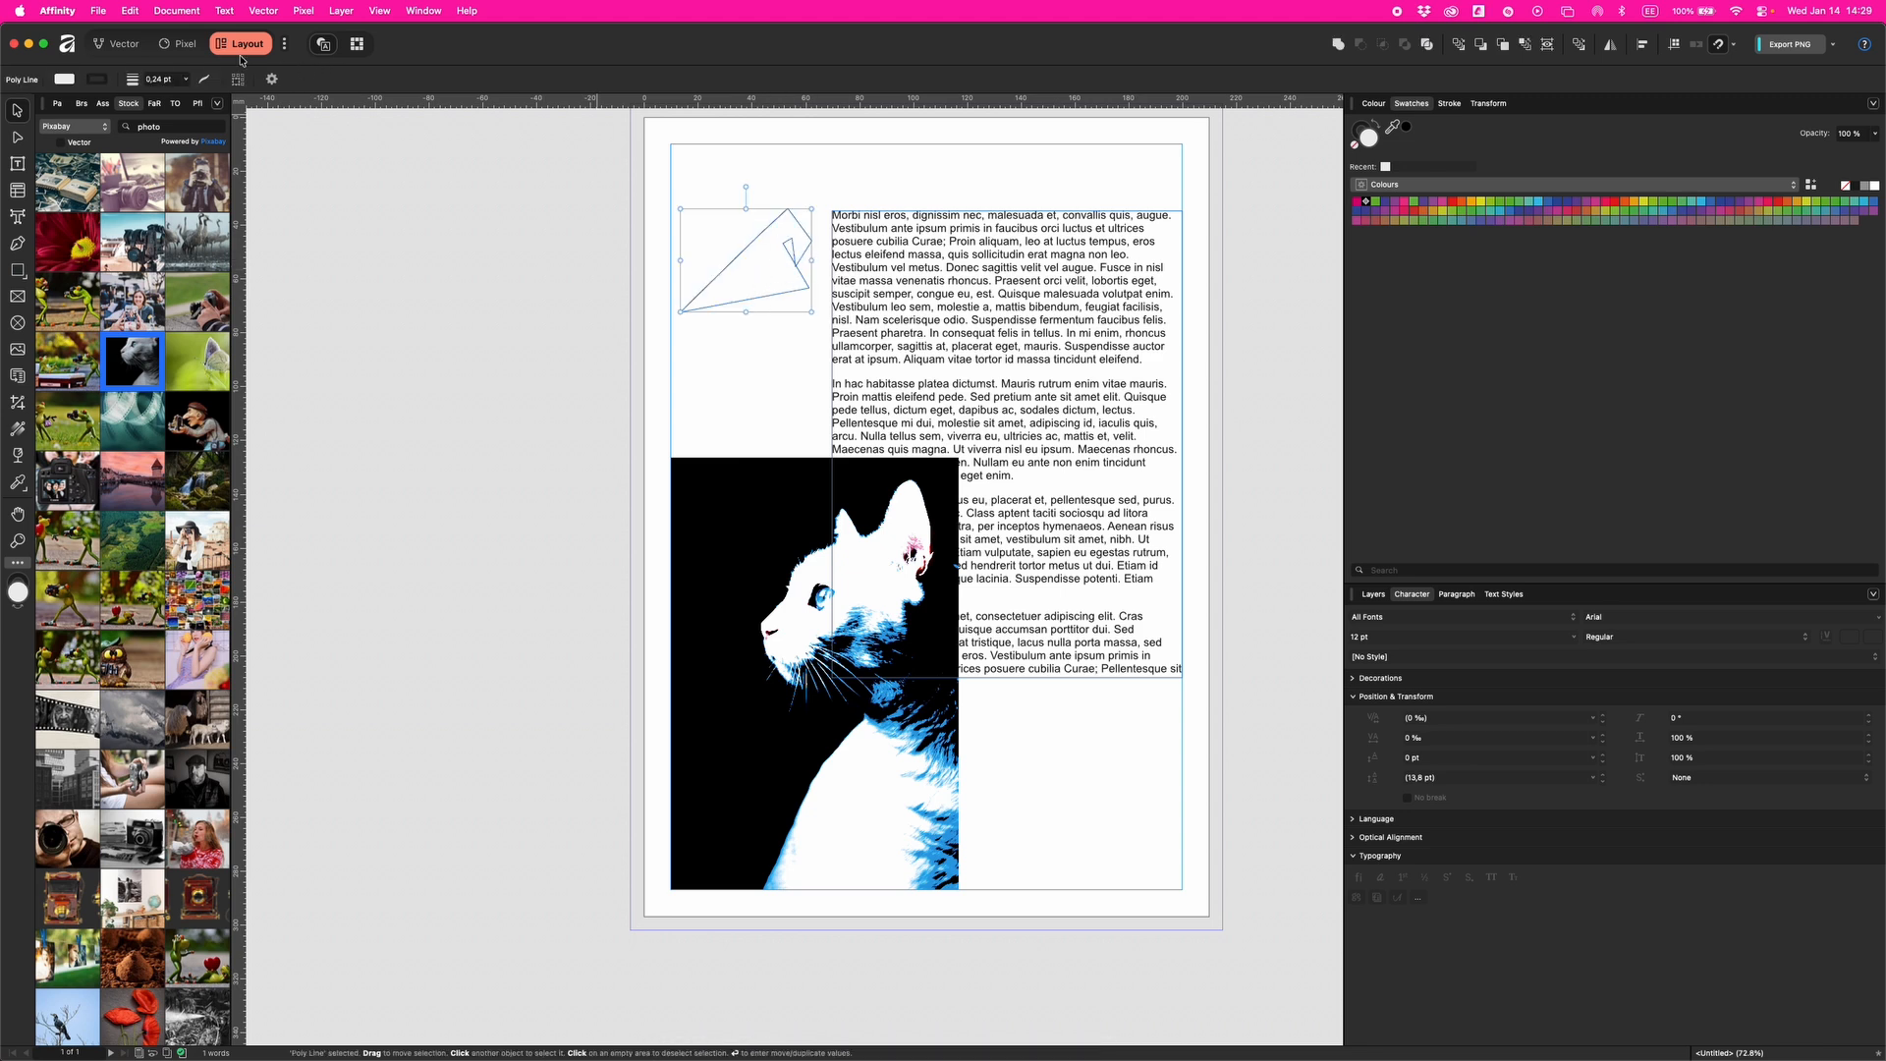
Step: In the Pixel studio, move the Levels adjustment and the cat photo together to the bottom of the layer stack
{"action": "left_click", "coordinate": [180, 45]}
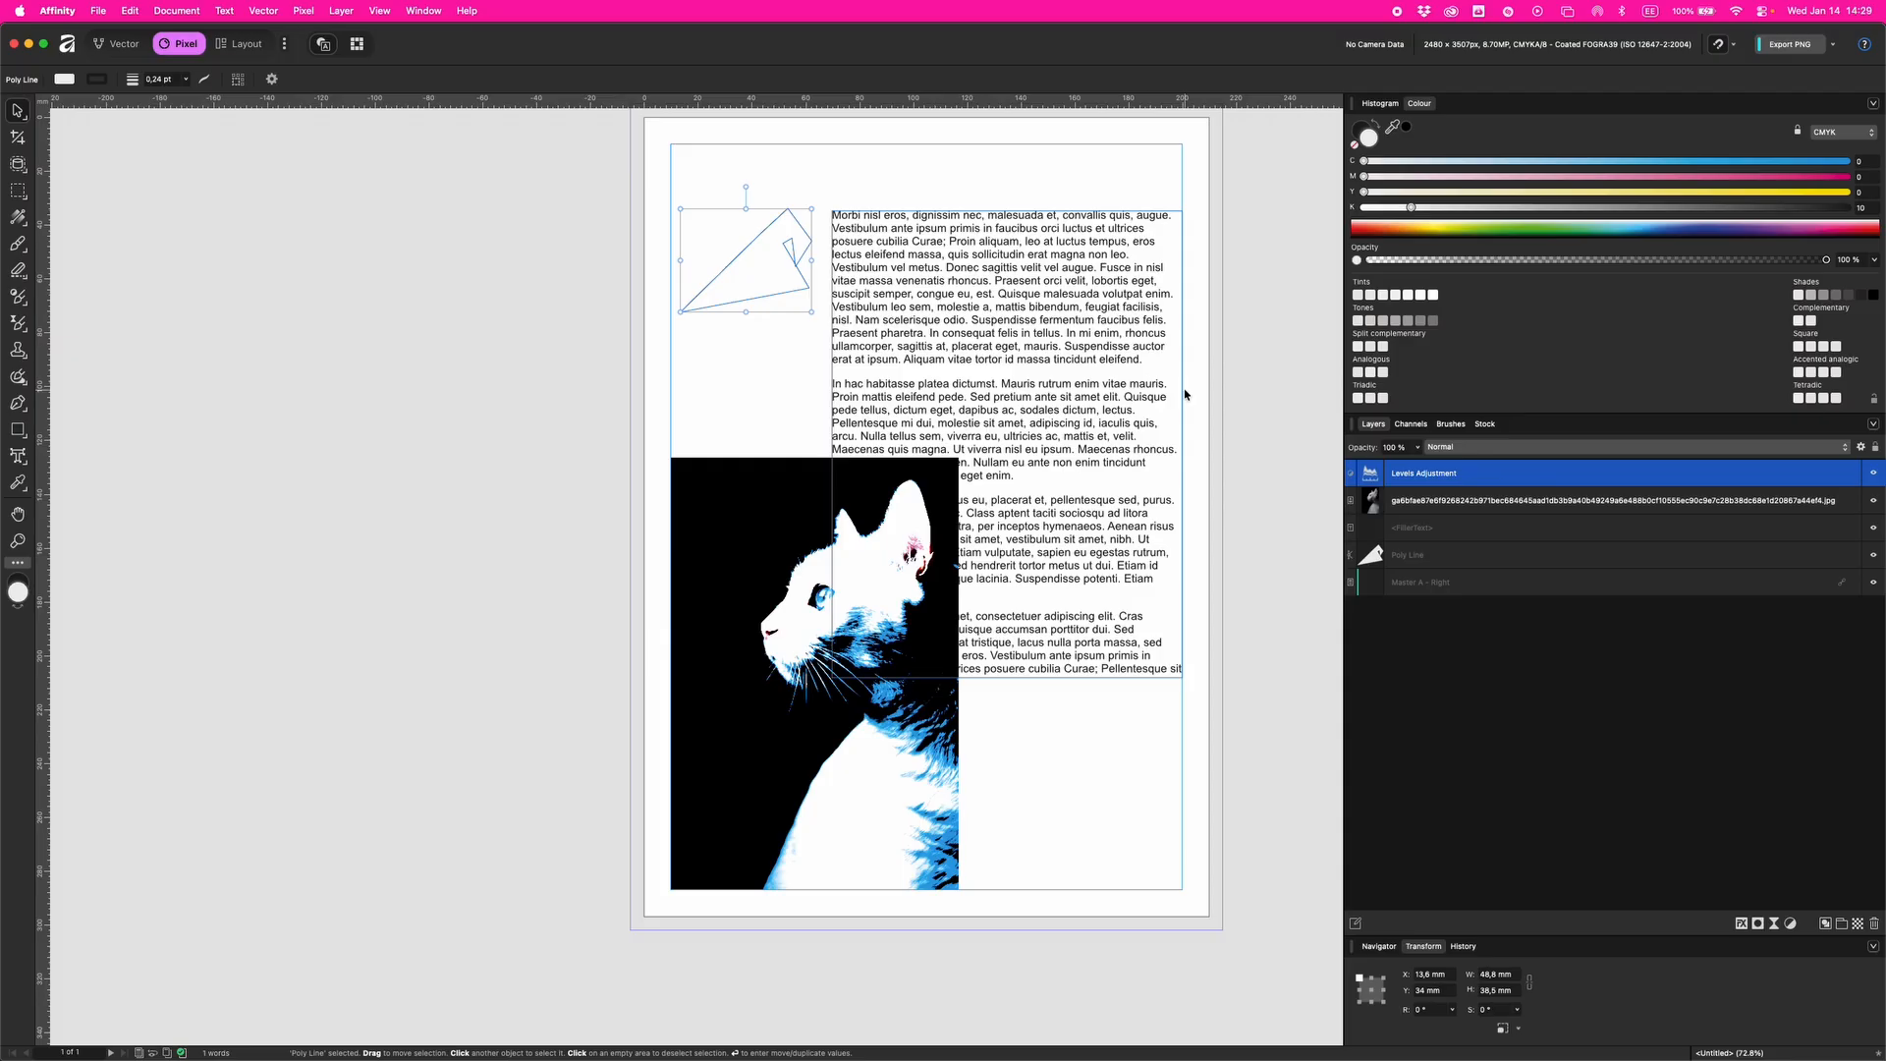
{"action": "left_click", "coordinate": [1424, 506], "text": "shift"}
{"action": "left_click_drag", "start_coordinate": [1423, 507], "coordinate": [1423, 595]}
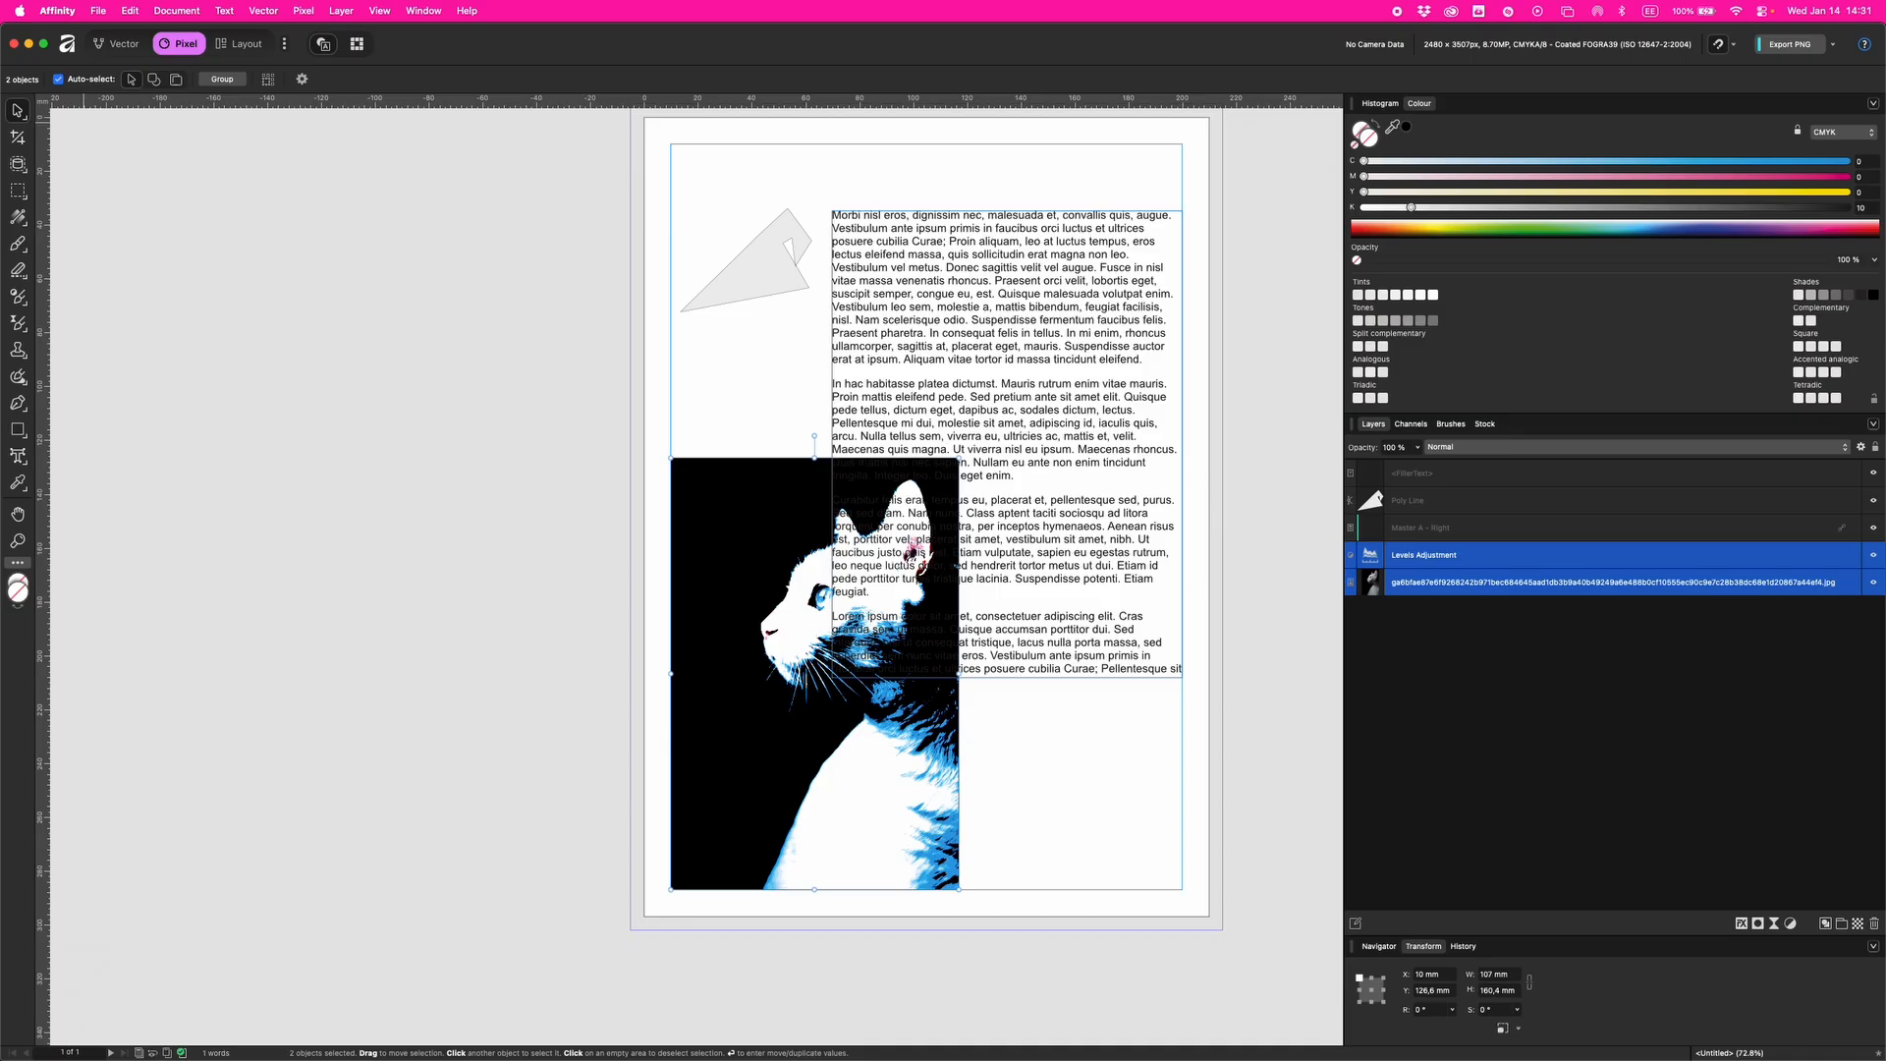
Step: Cycle repeatedly through the Vector, Pixel and Layout studios to compare their tools and panels, ending in Layout
{"action": "key", "text": "super+1"}
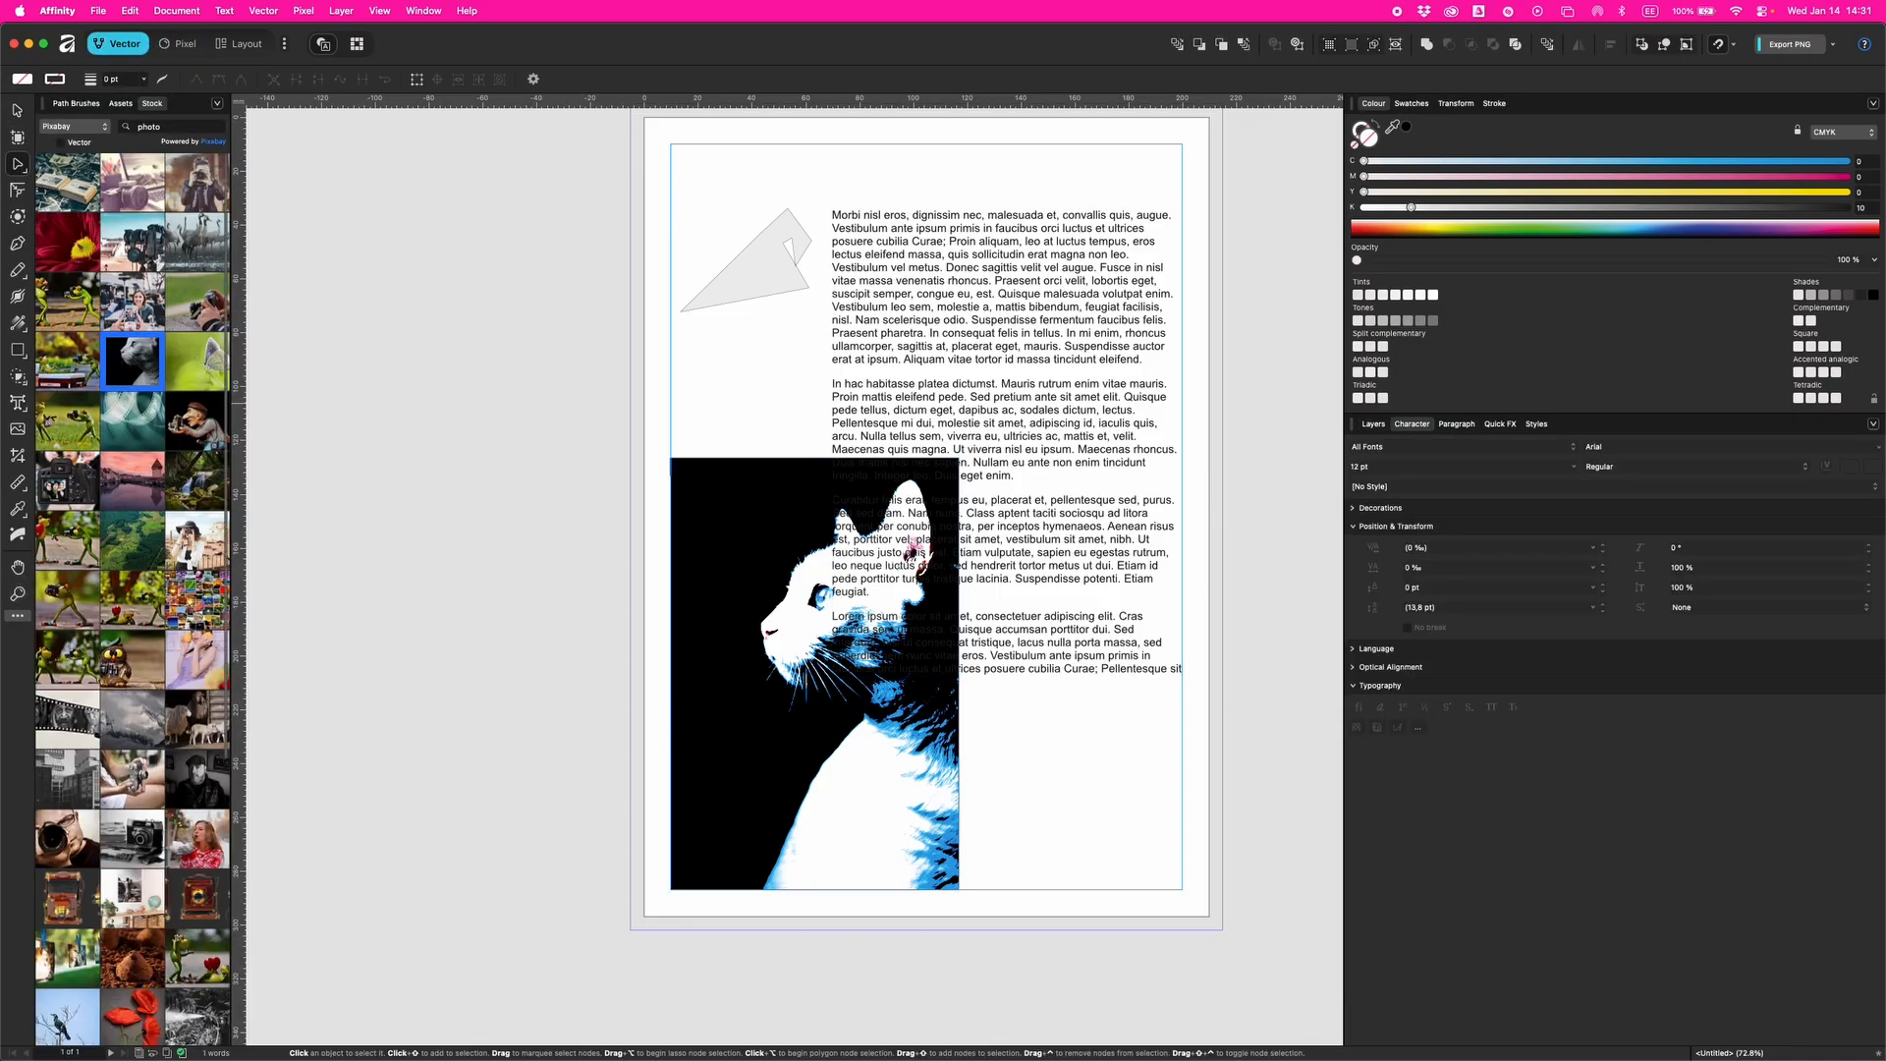
{"action": "key", "text": "super+2"}
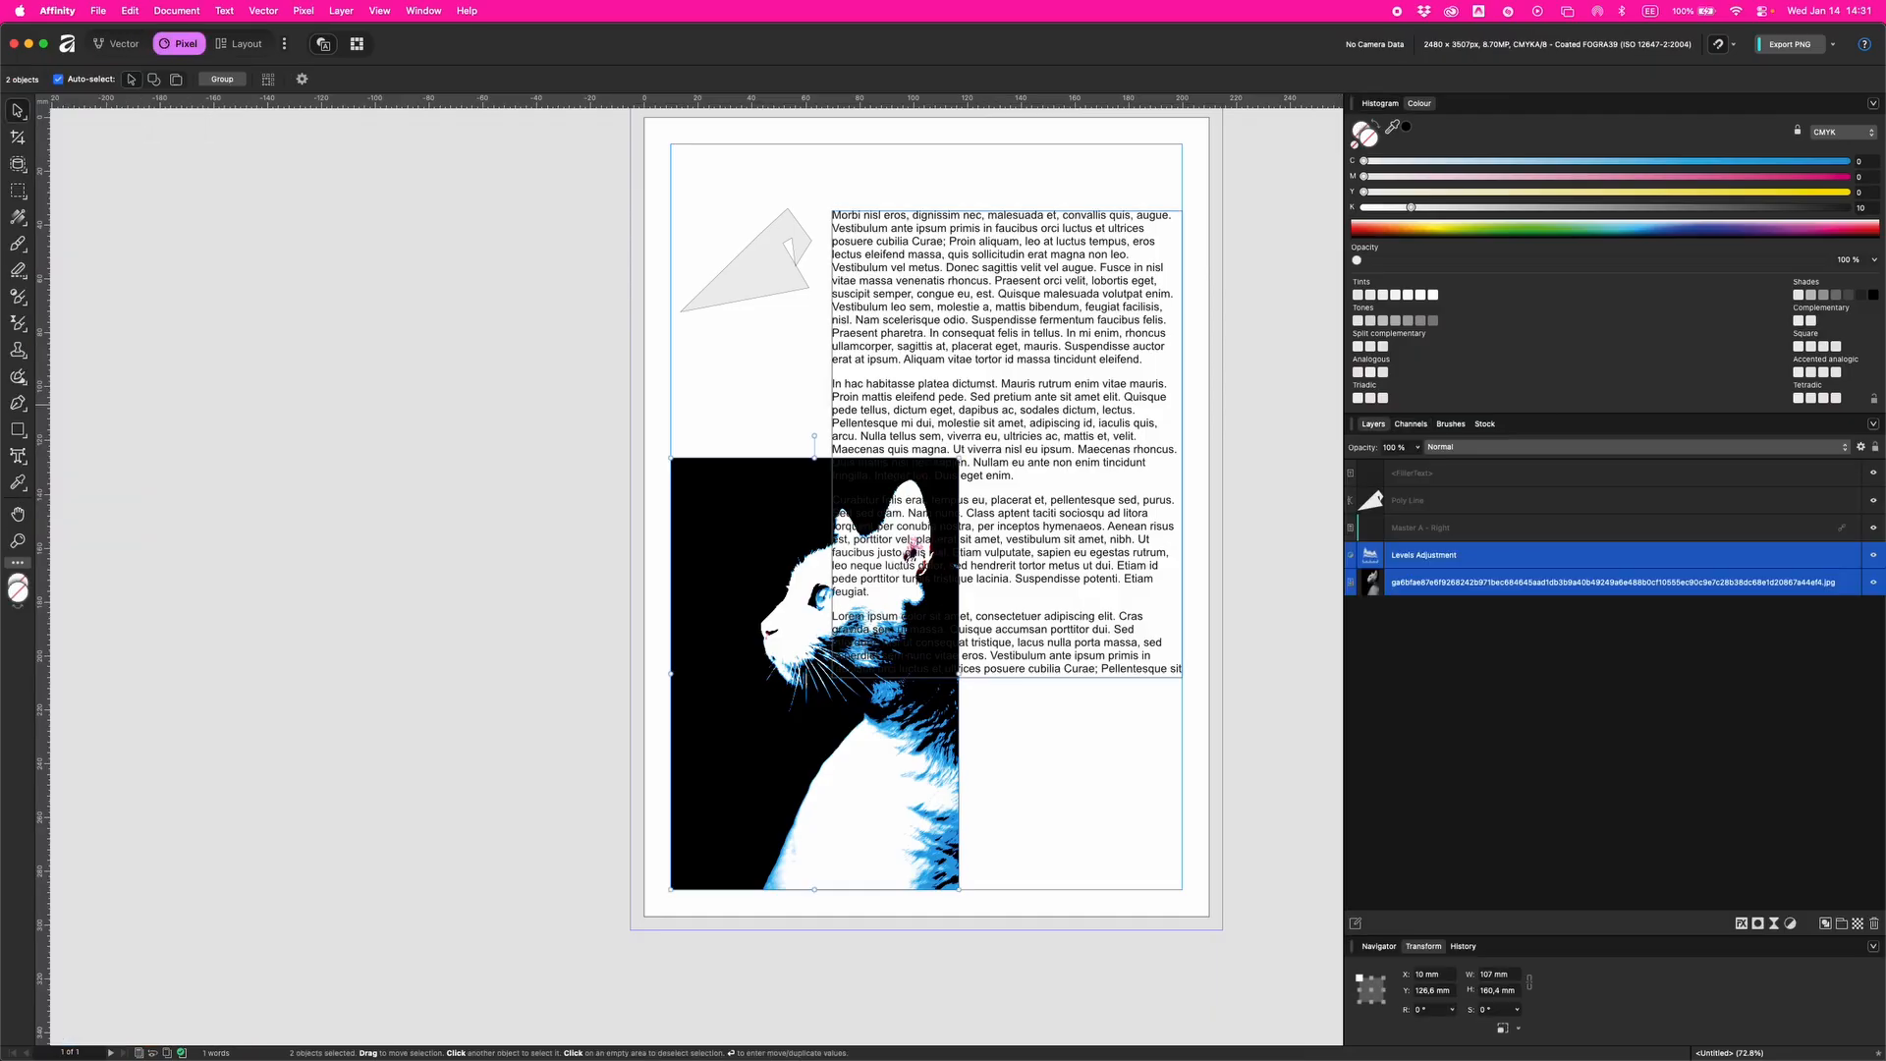
{"action": "key", "text": "super+3"}
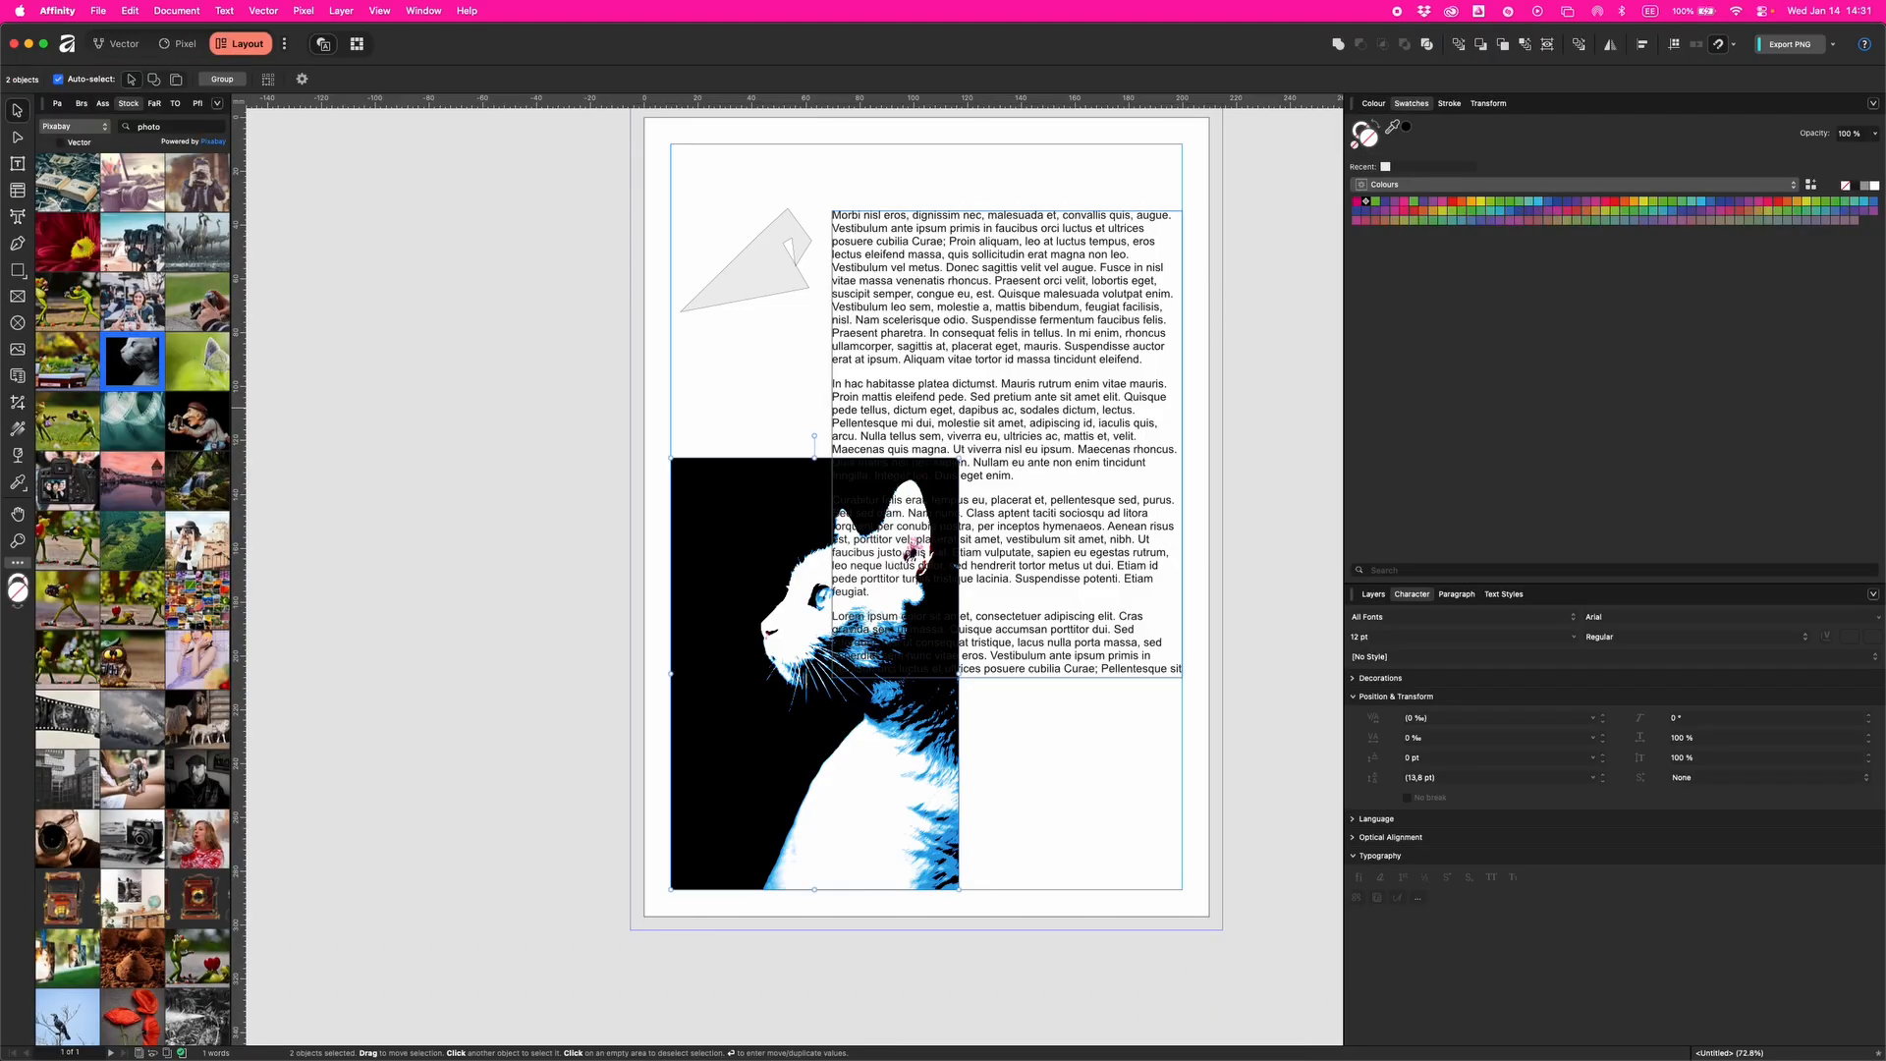
{"action": "key", "text": "super+2"}
{"action": "key", "text": "super+1"}
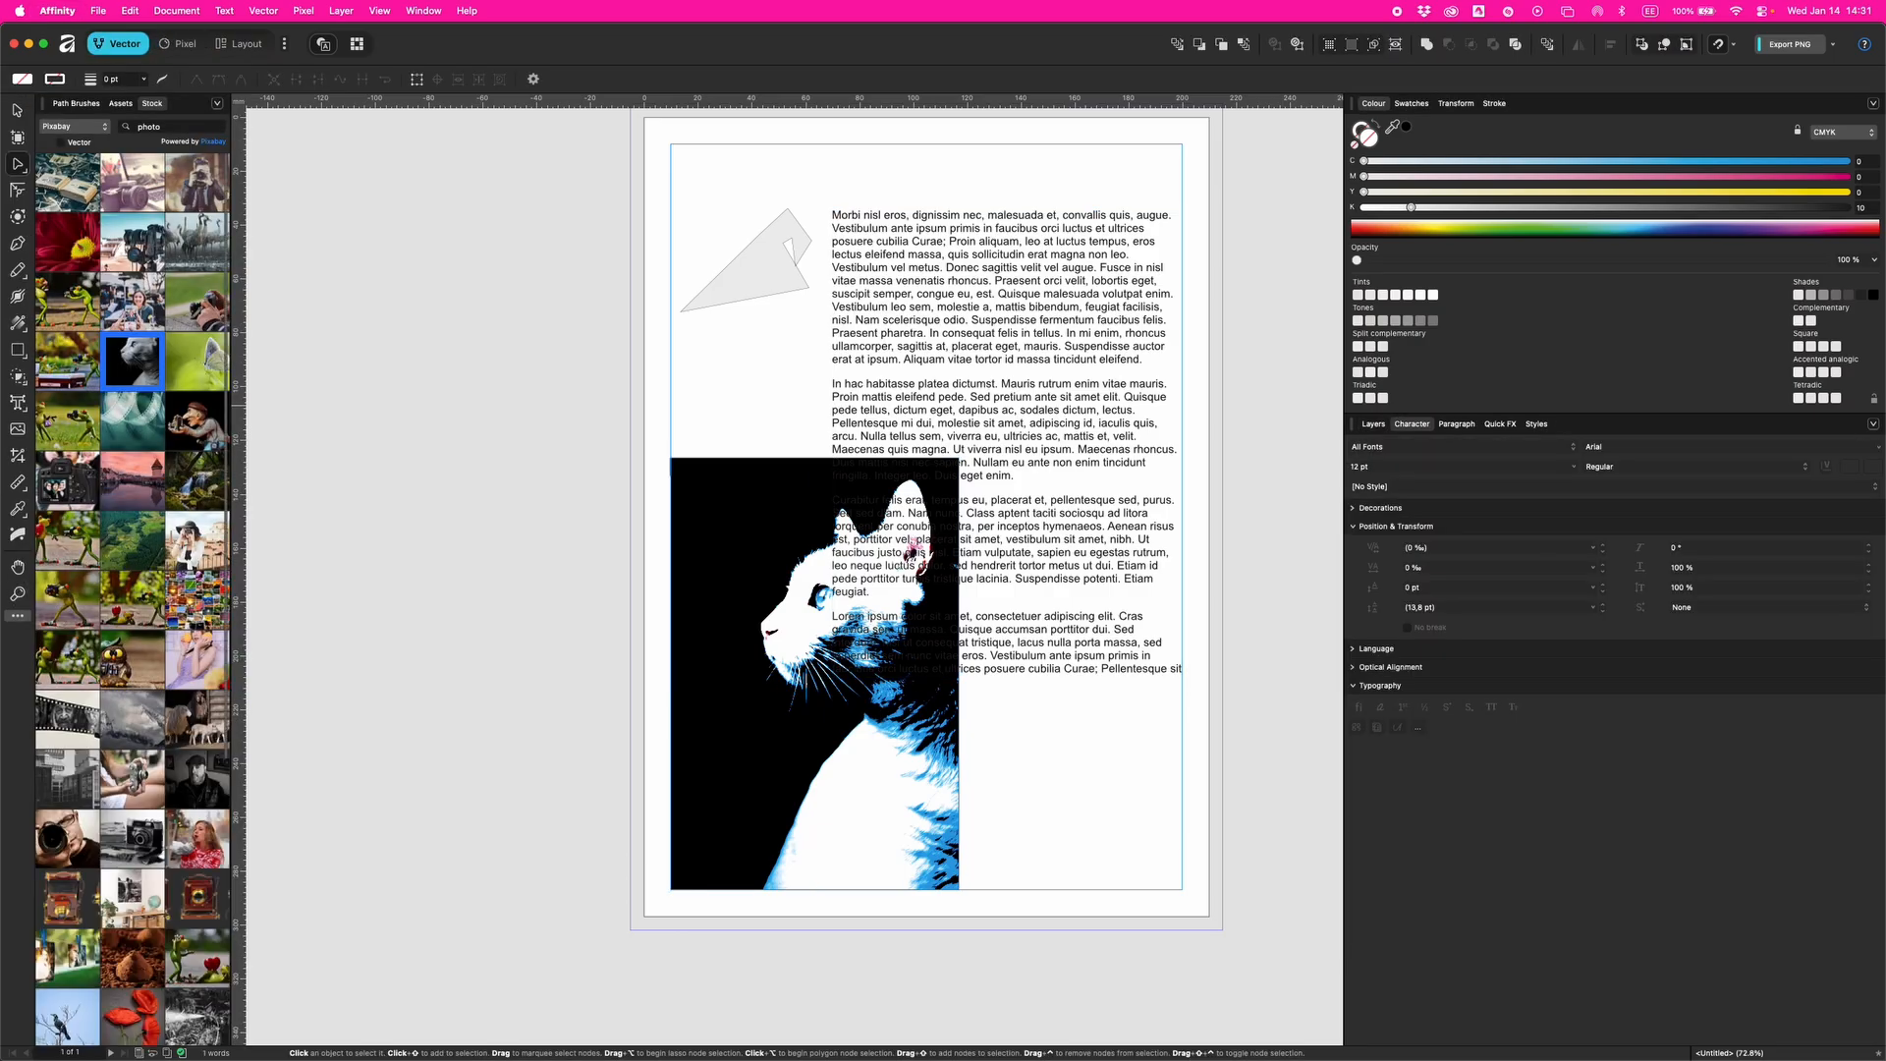
{"action": "key", "text": "super+2"}
{"action": "key", "text": "super+3"}
{"action": "key", "text": "super+2"}
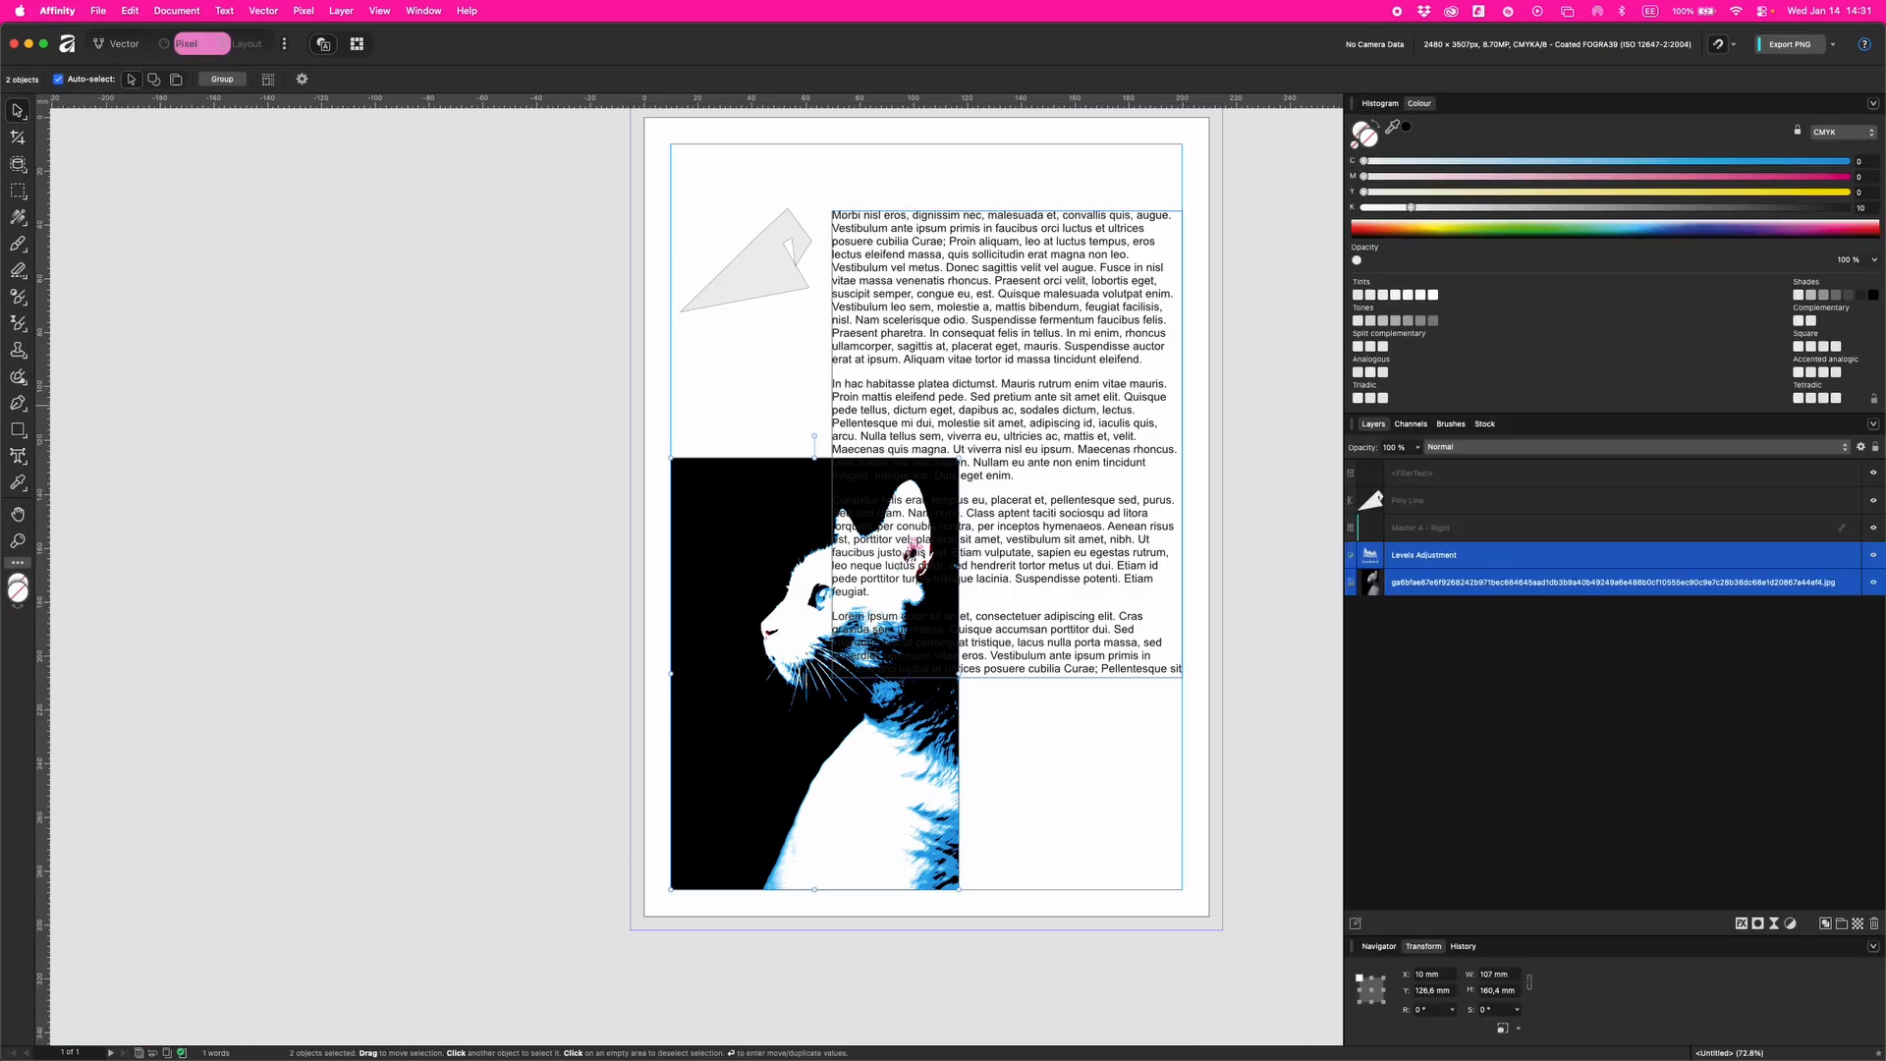
{"action": "key", "text": "super+1"}
{"action": "key", "text": "super+2"}
{"action": "key", "text": "super+3"}
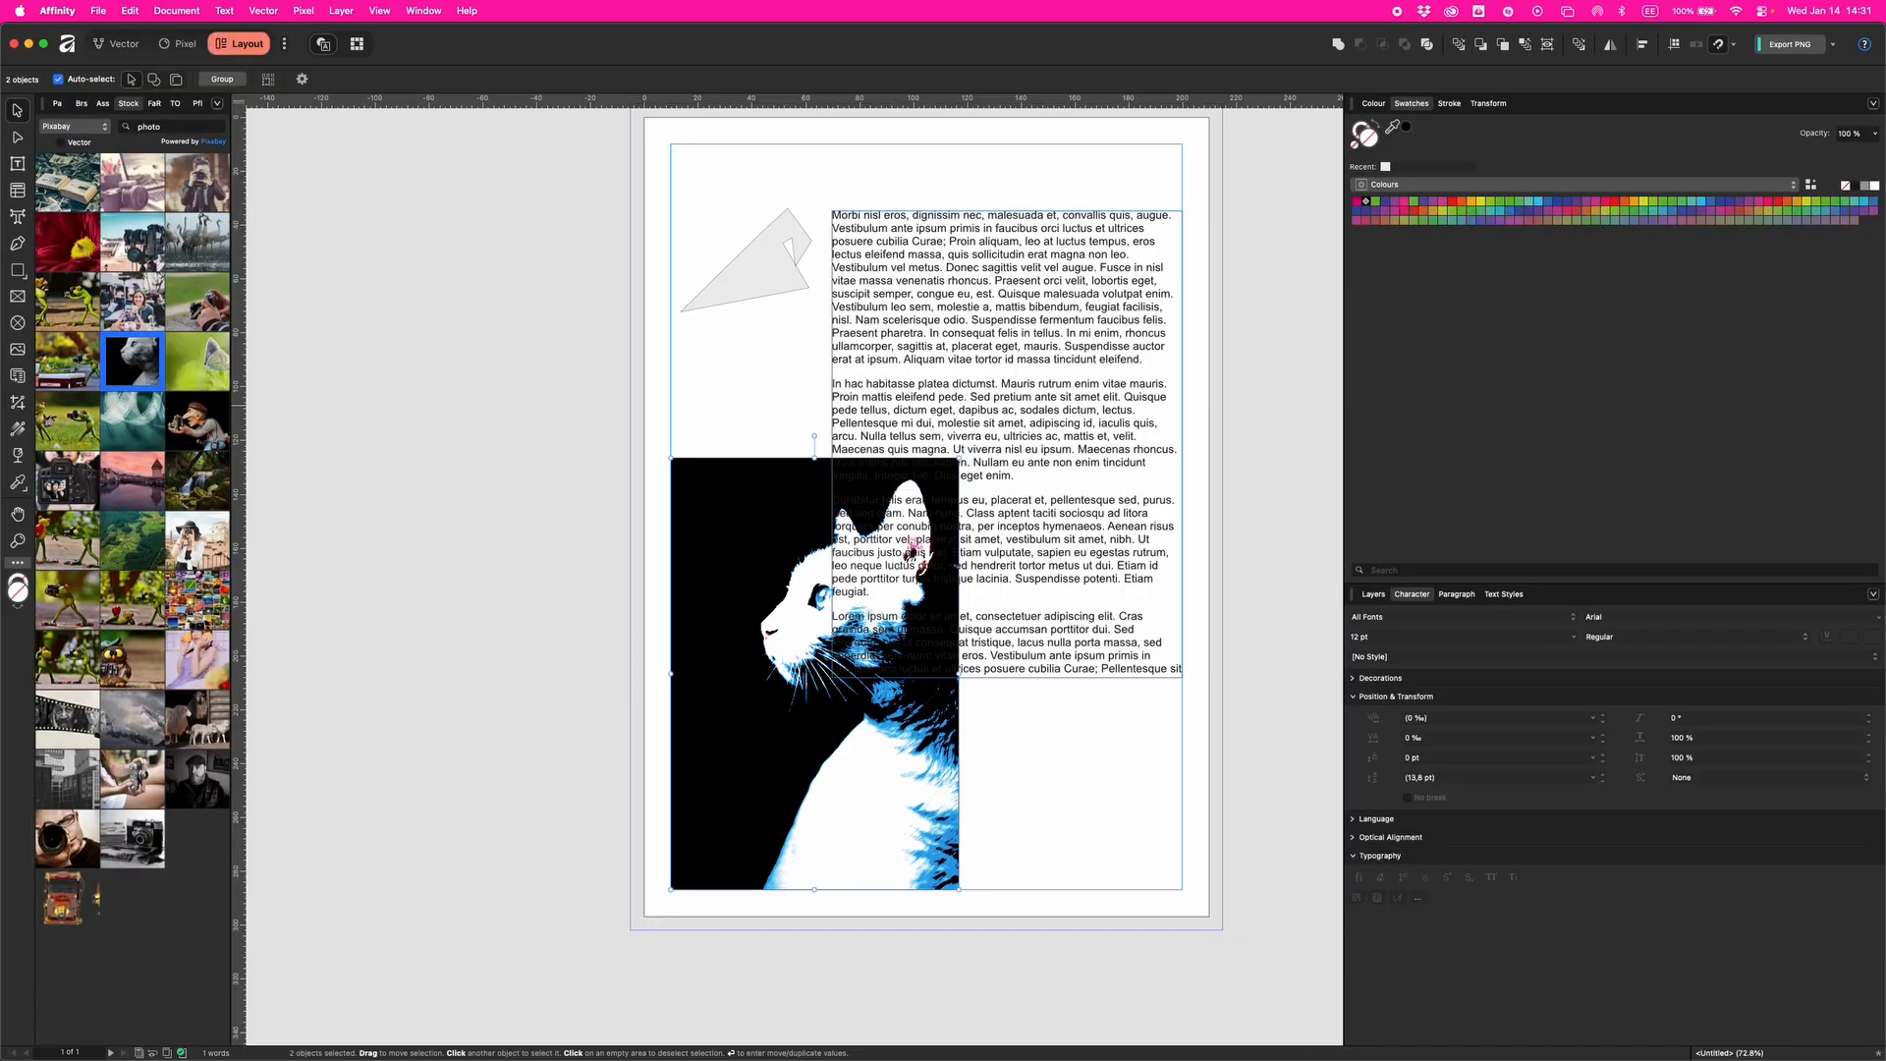
{"action": "key", "text": "super+2"}
{"action": "key", "text": "super+1"}
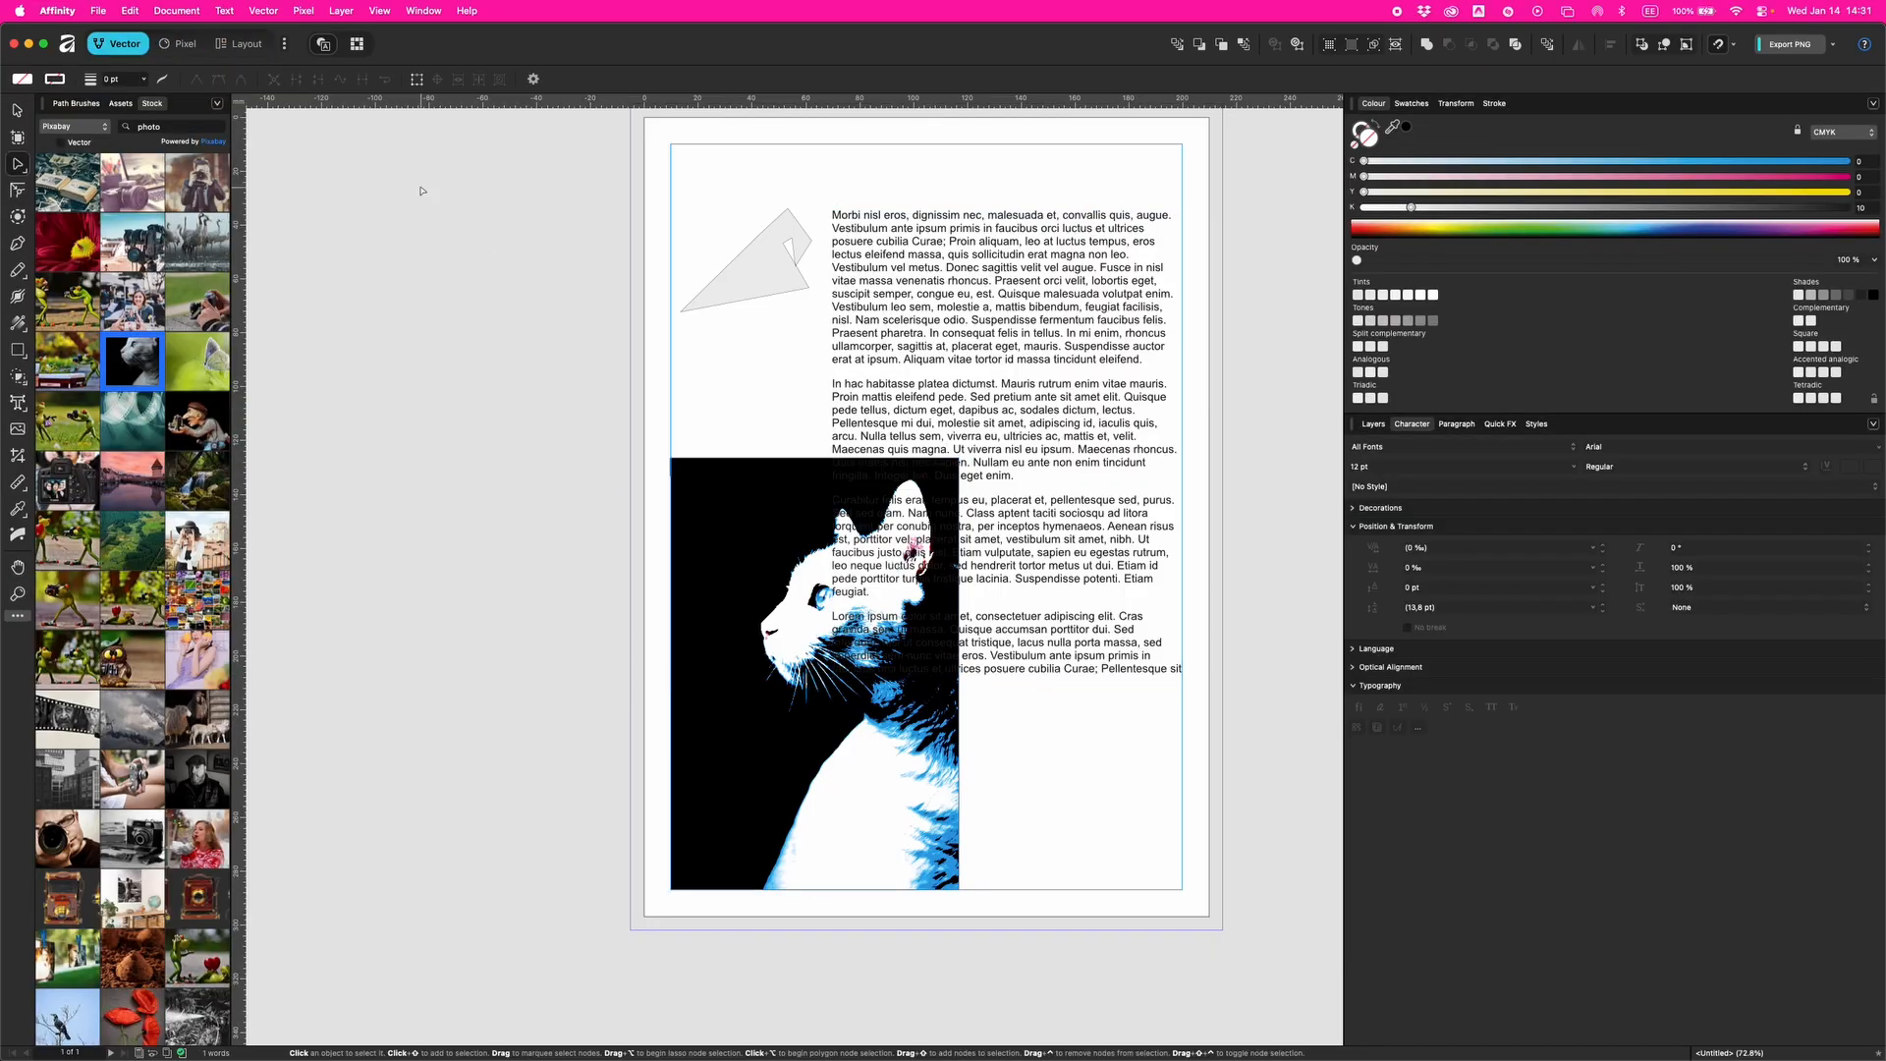
{"action": "key", "text": "super+2"}
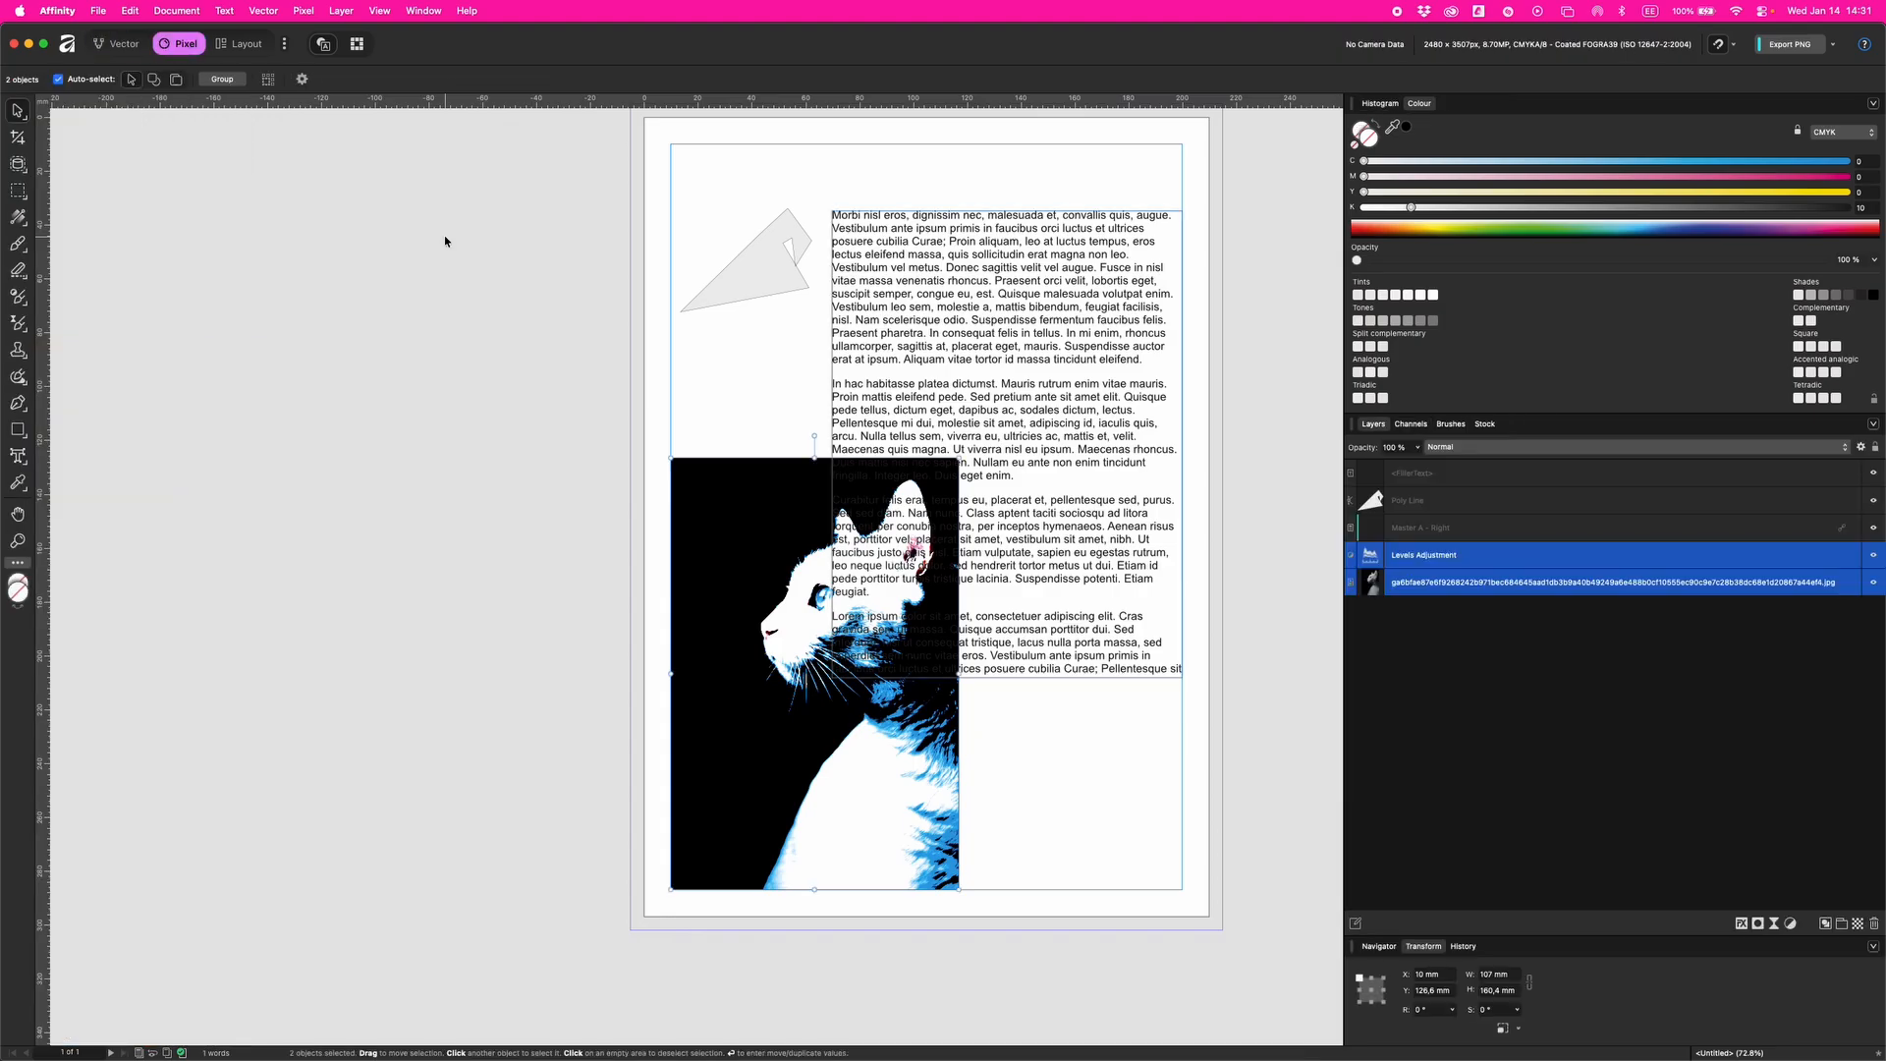
{"action": "key", "text": "super+1"}
{"action": "key", "text": "super+2"}
{"action": "key", "text": "super+3"}
Step: Delete the placeholder text frame and the polygon from the page
{"action": "left_click", "coordinate": [1059, 387]}
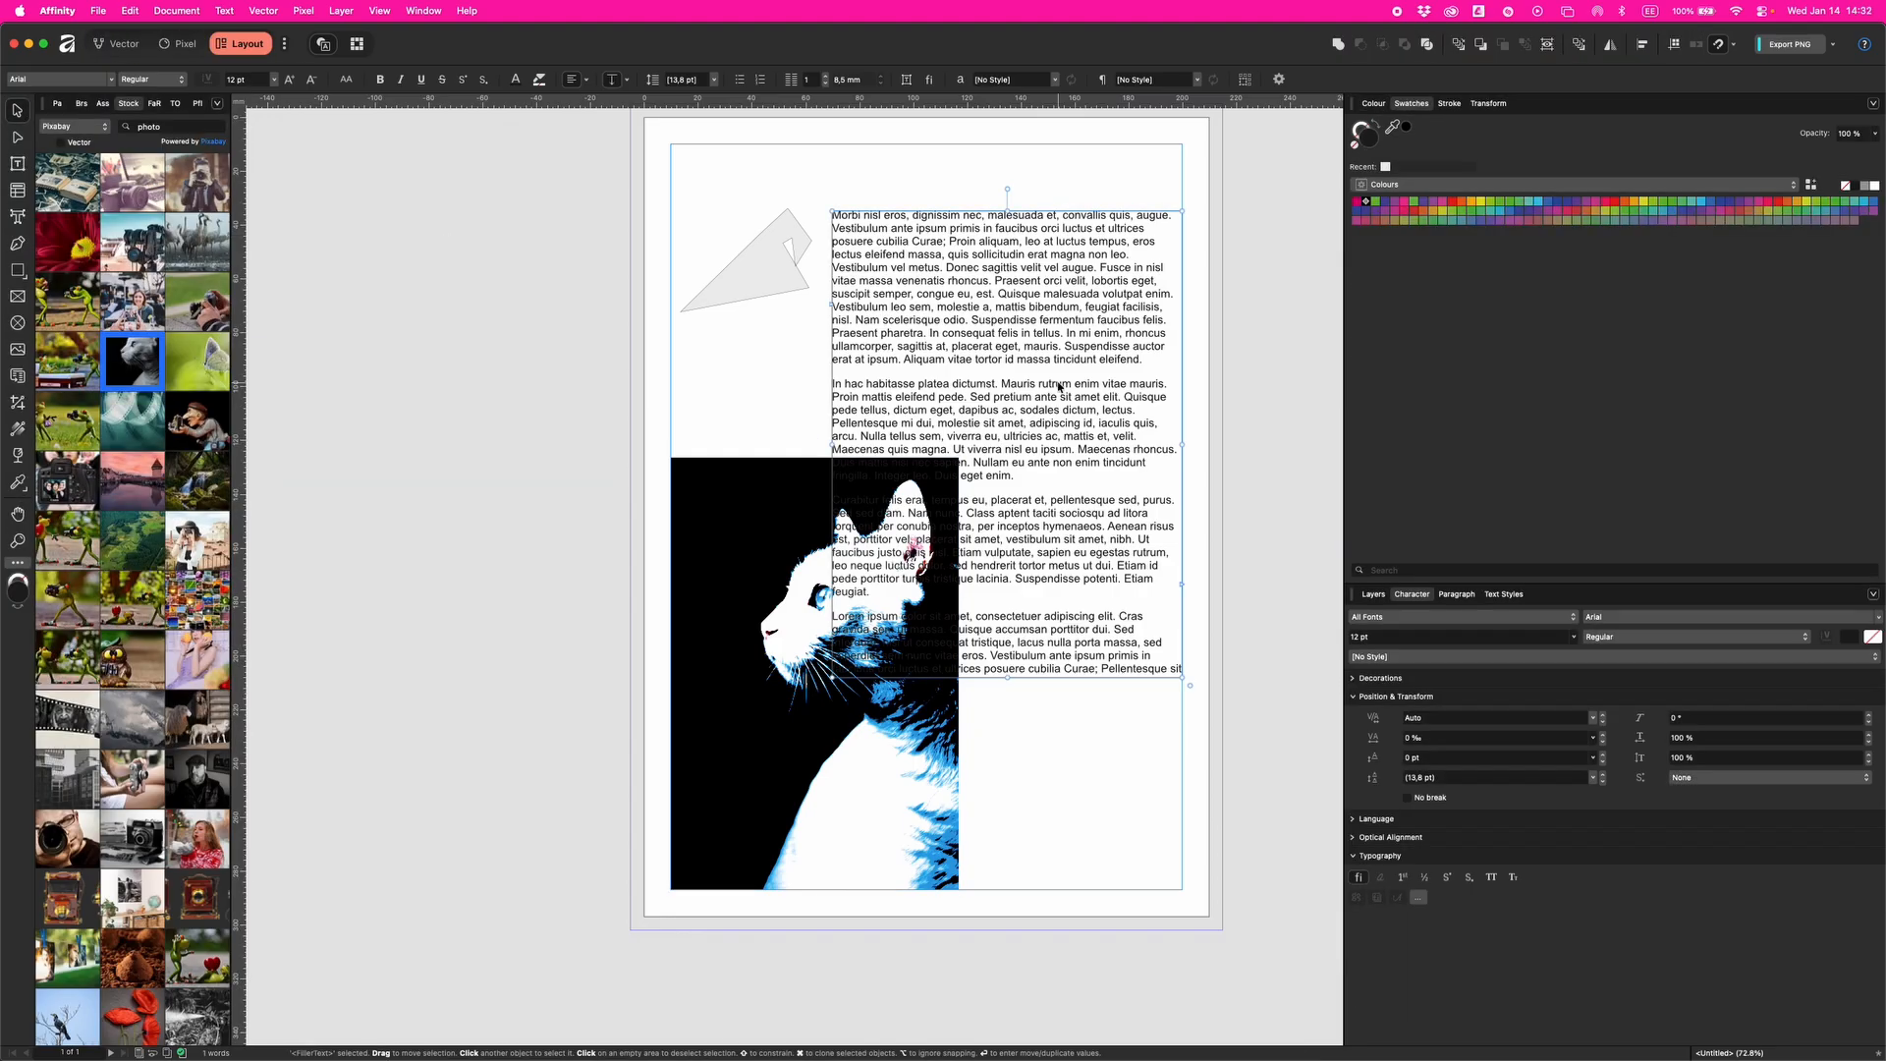
{"action": "key", "text": "Delete"}
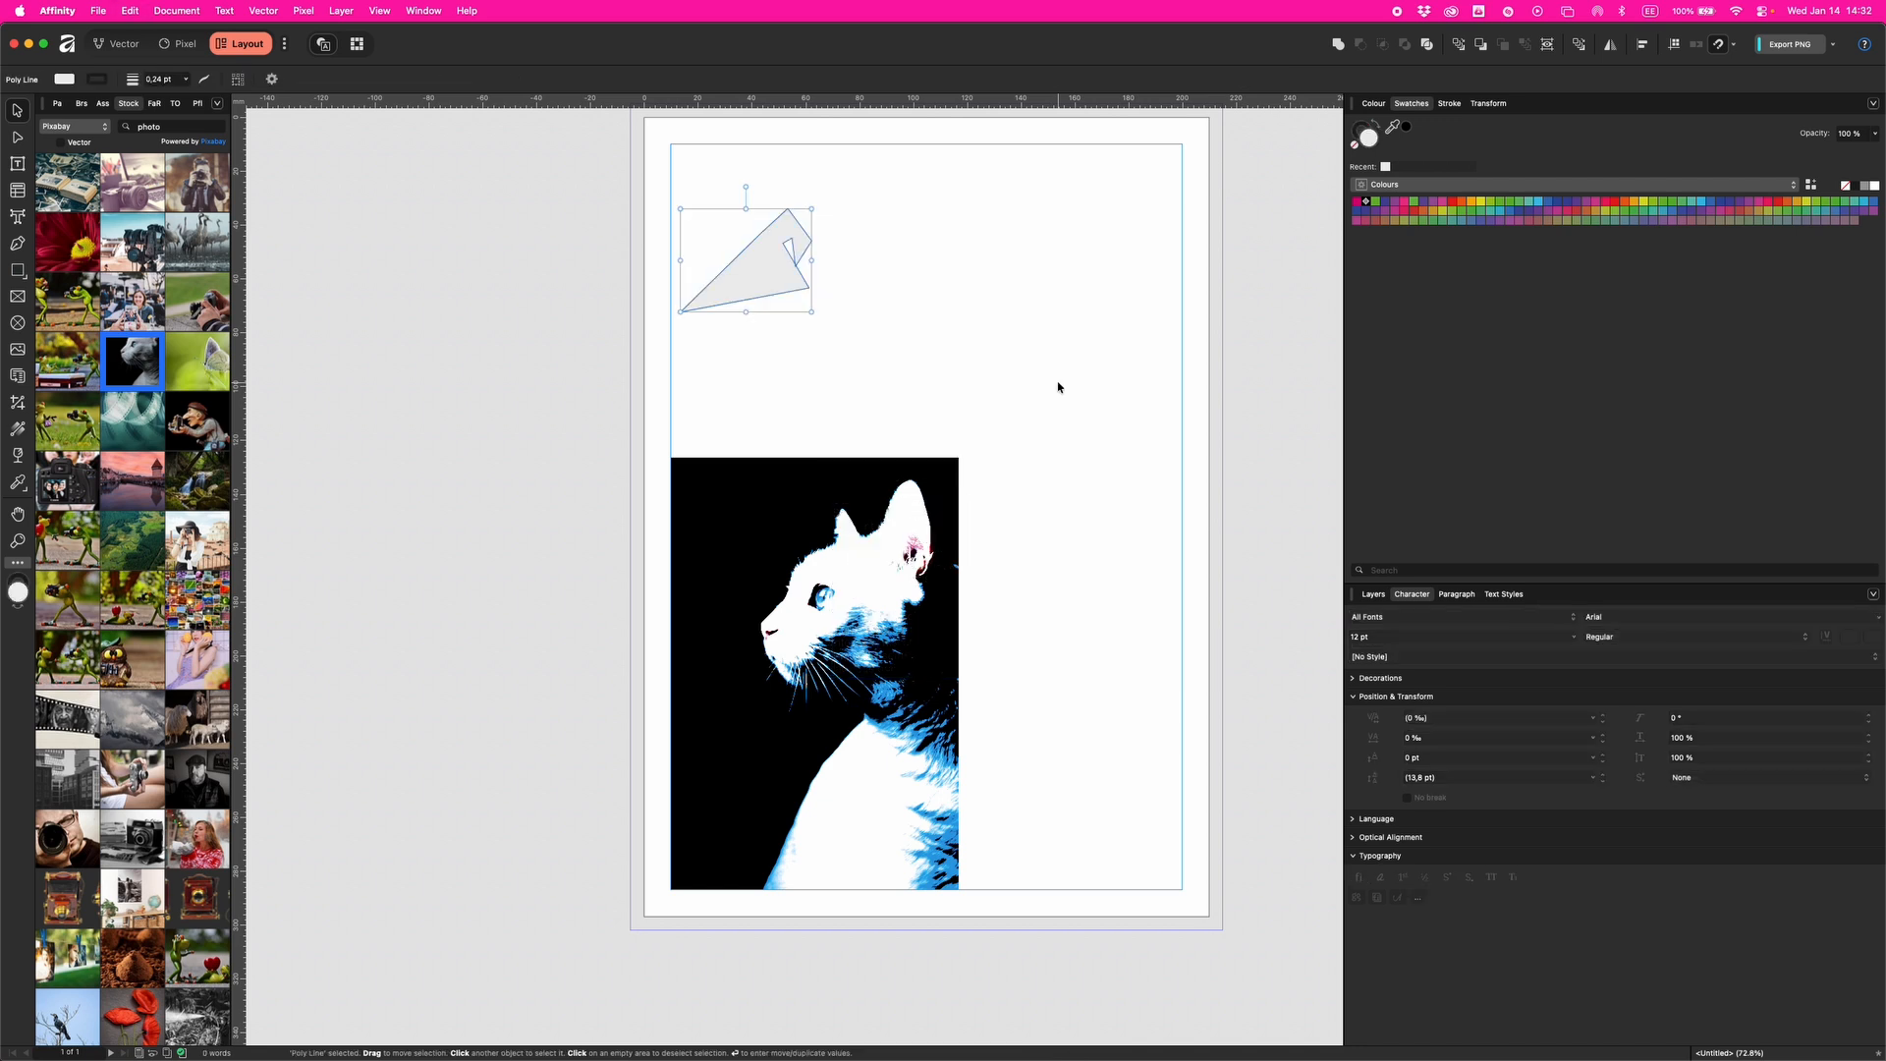
{"action": "key", "text": "Delete"}
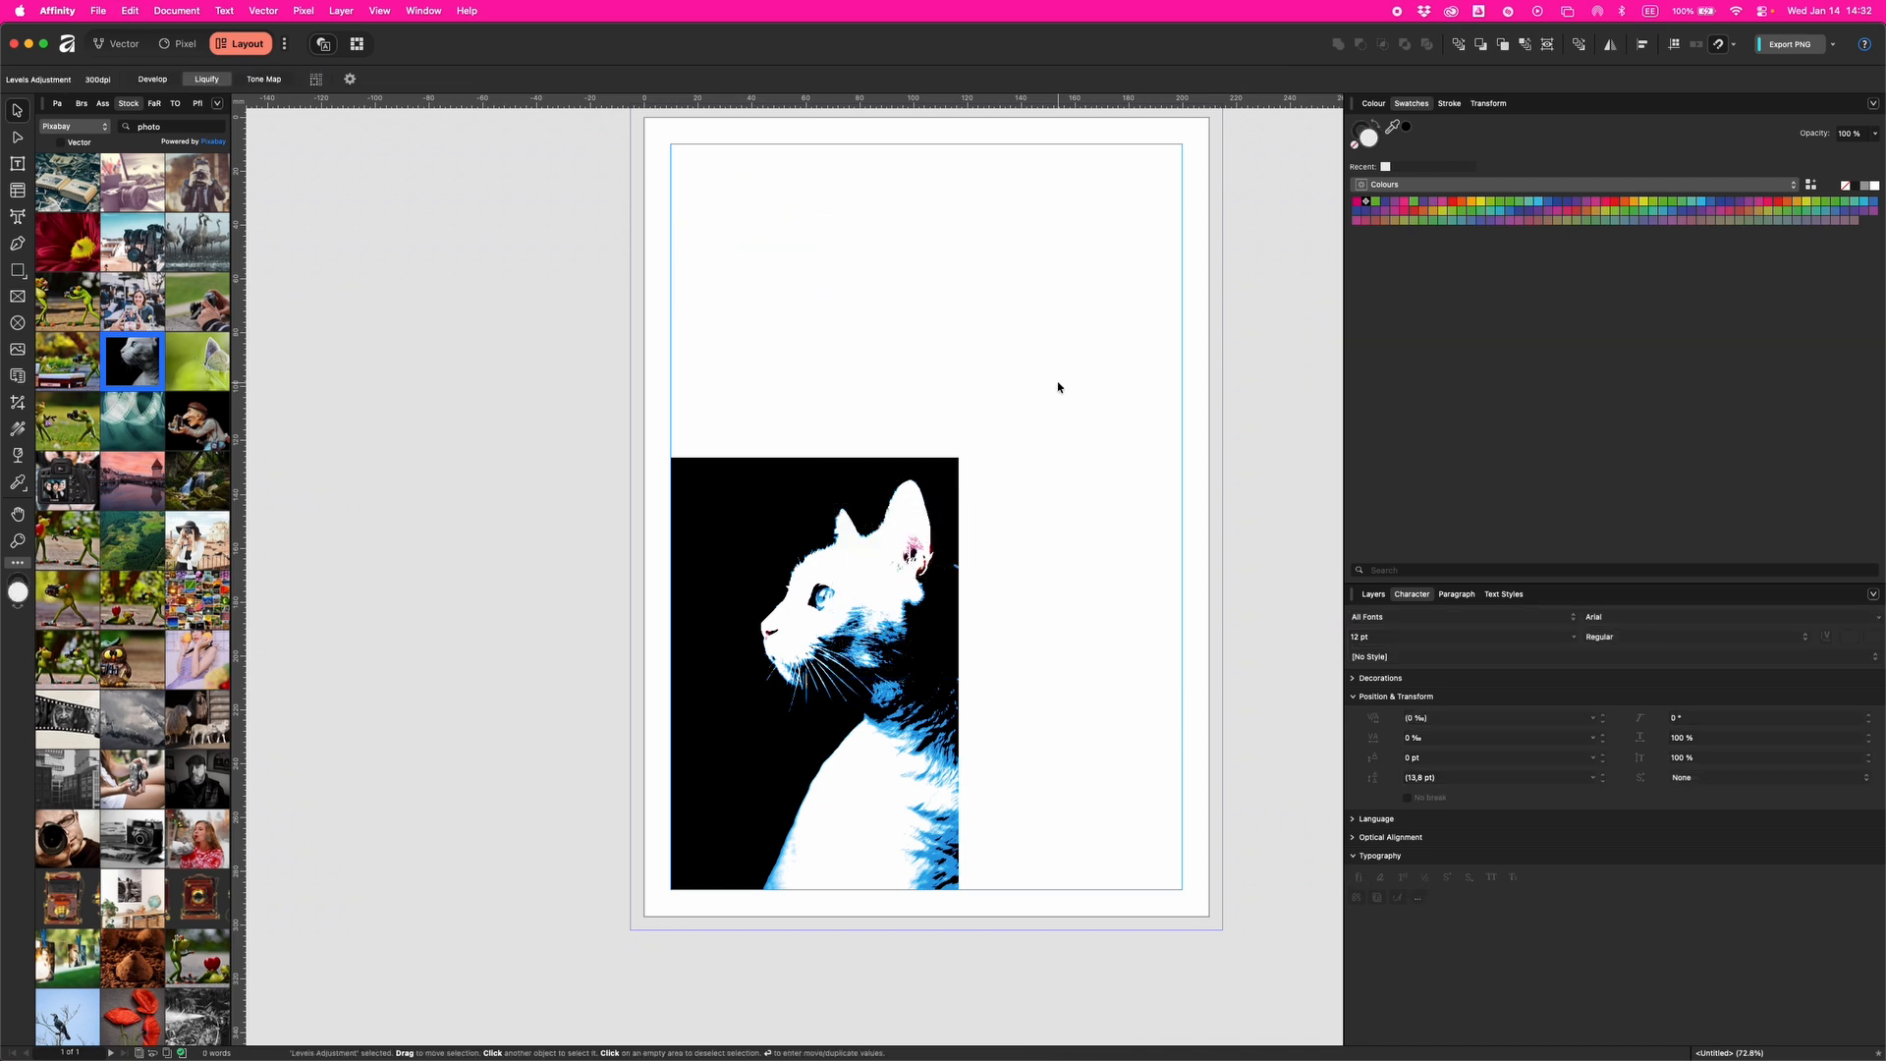
Step: Delete the Levels adjustment and the Master A layer, keeping only the cat photo in the document
{"action": "left_click", "coordinate": [1376, 597]}
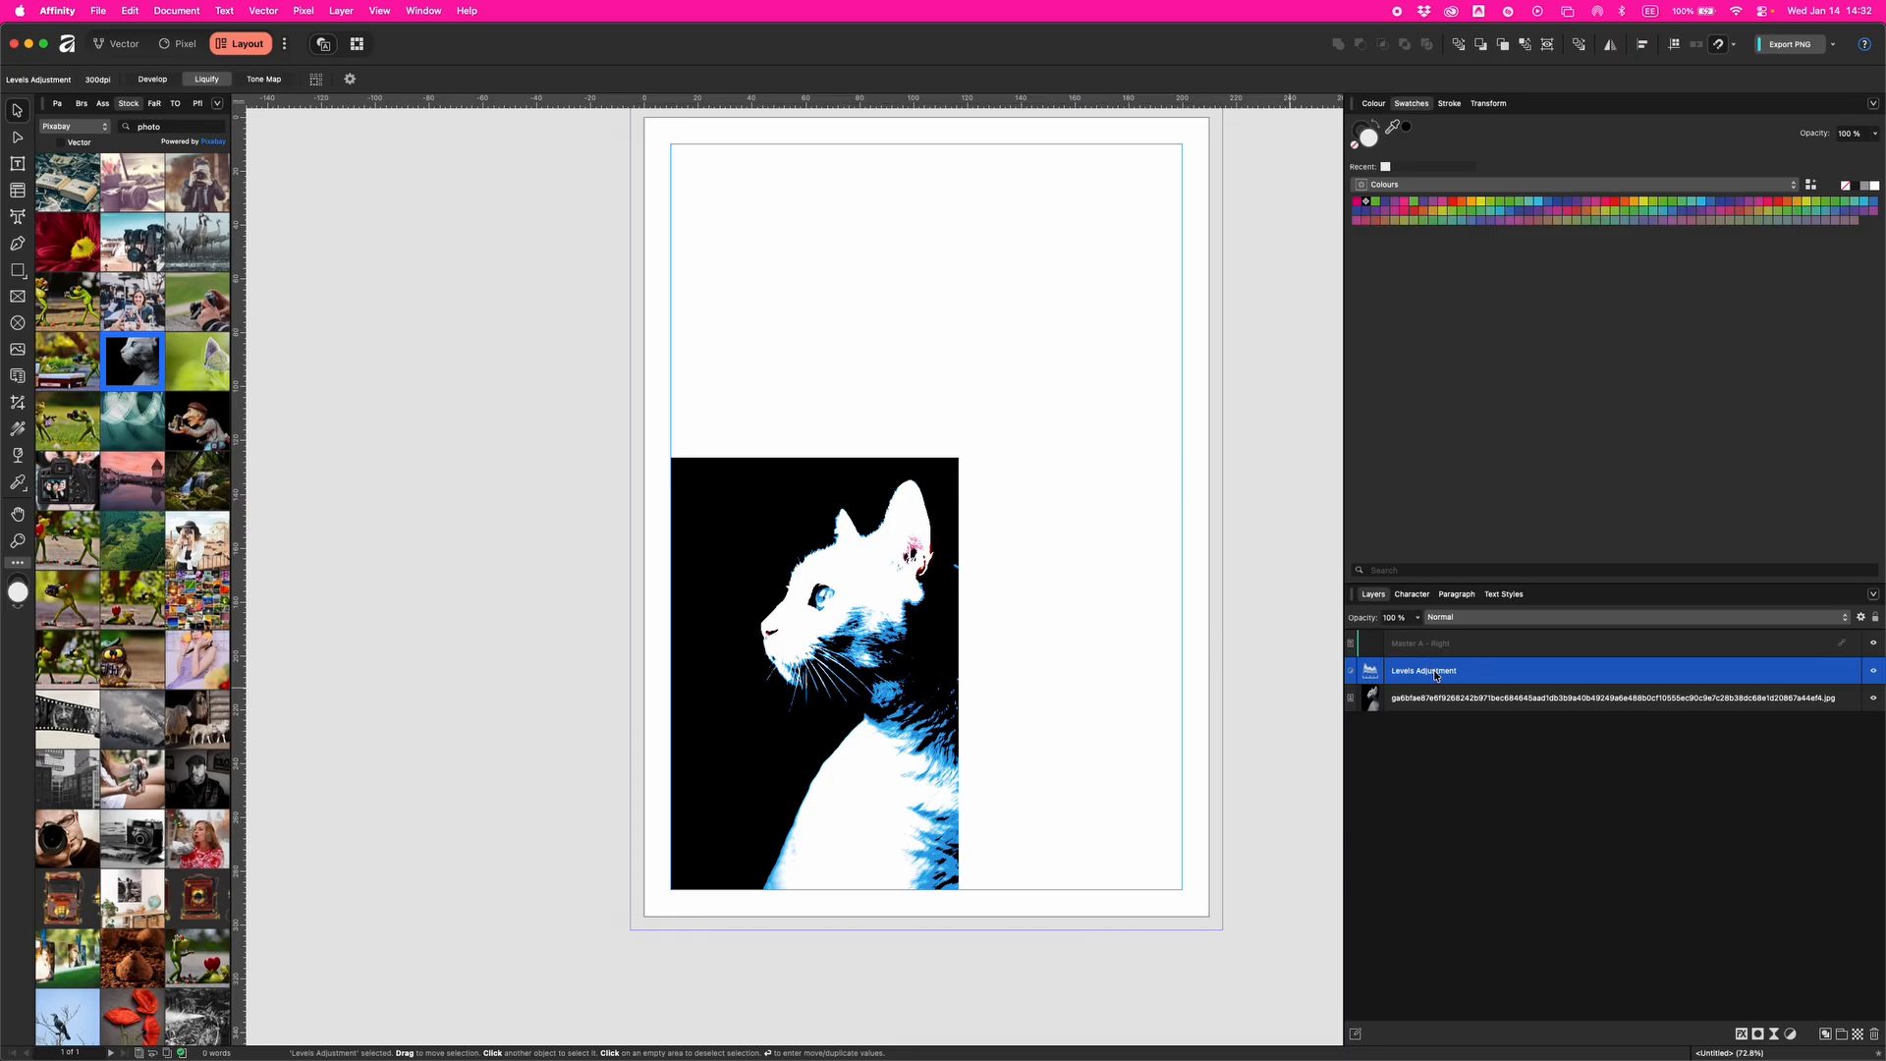
{"action": "key", "text": "Delete"}
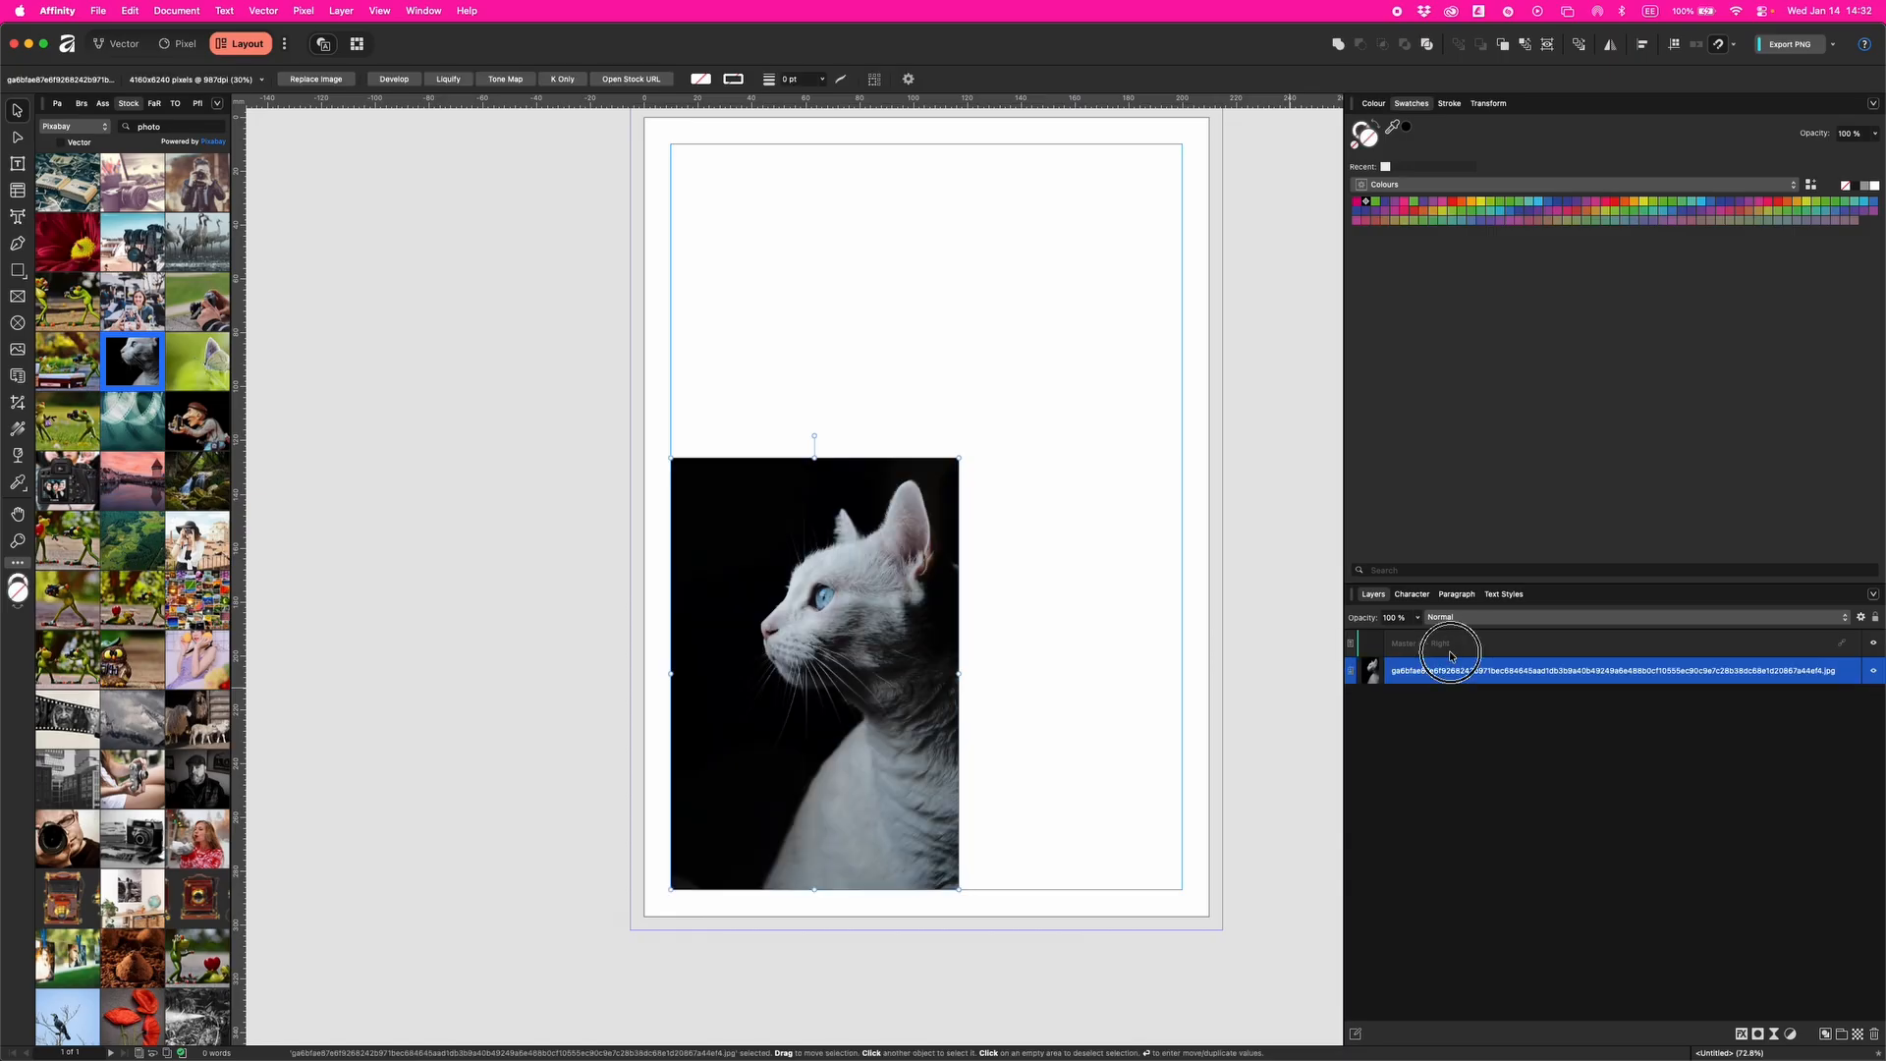
{"action": "left_click", "coordinate": [1458, 646]}
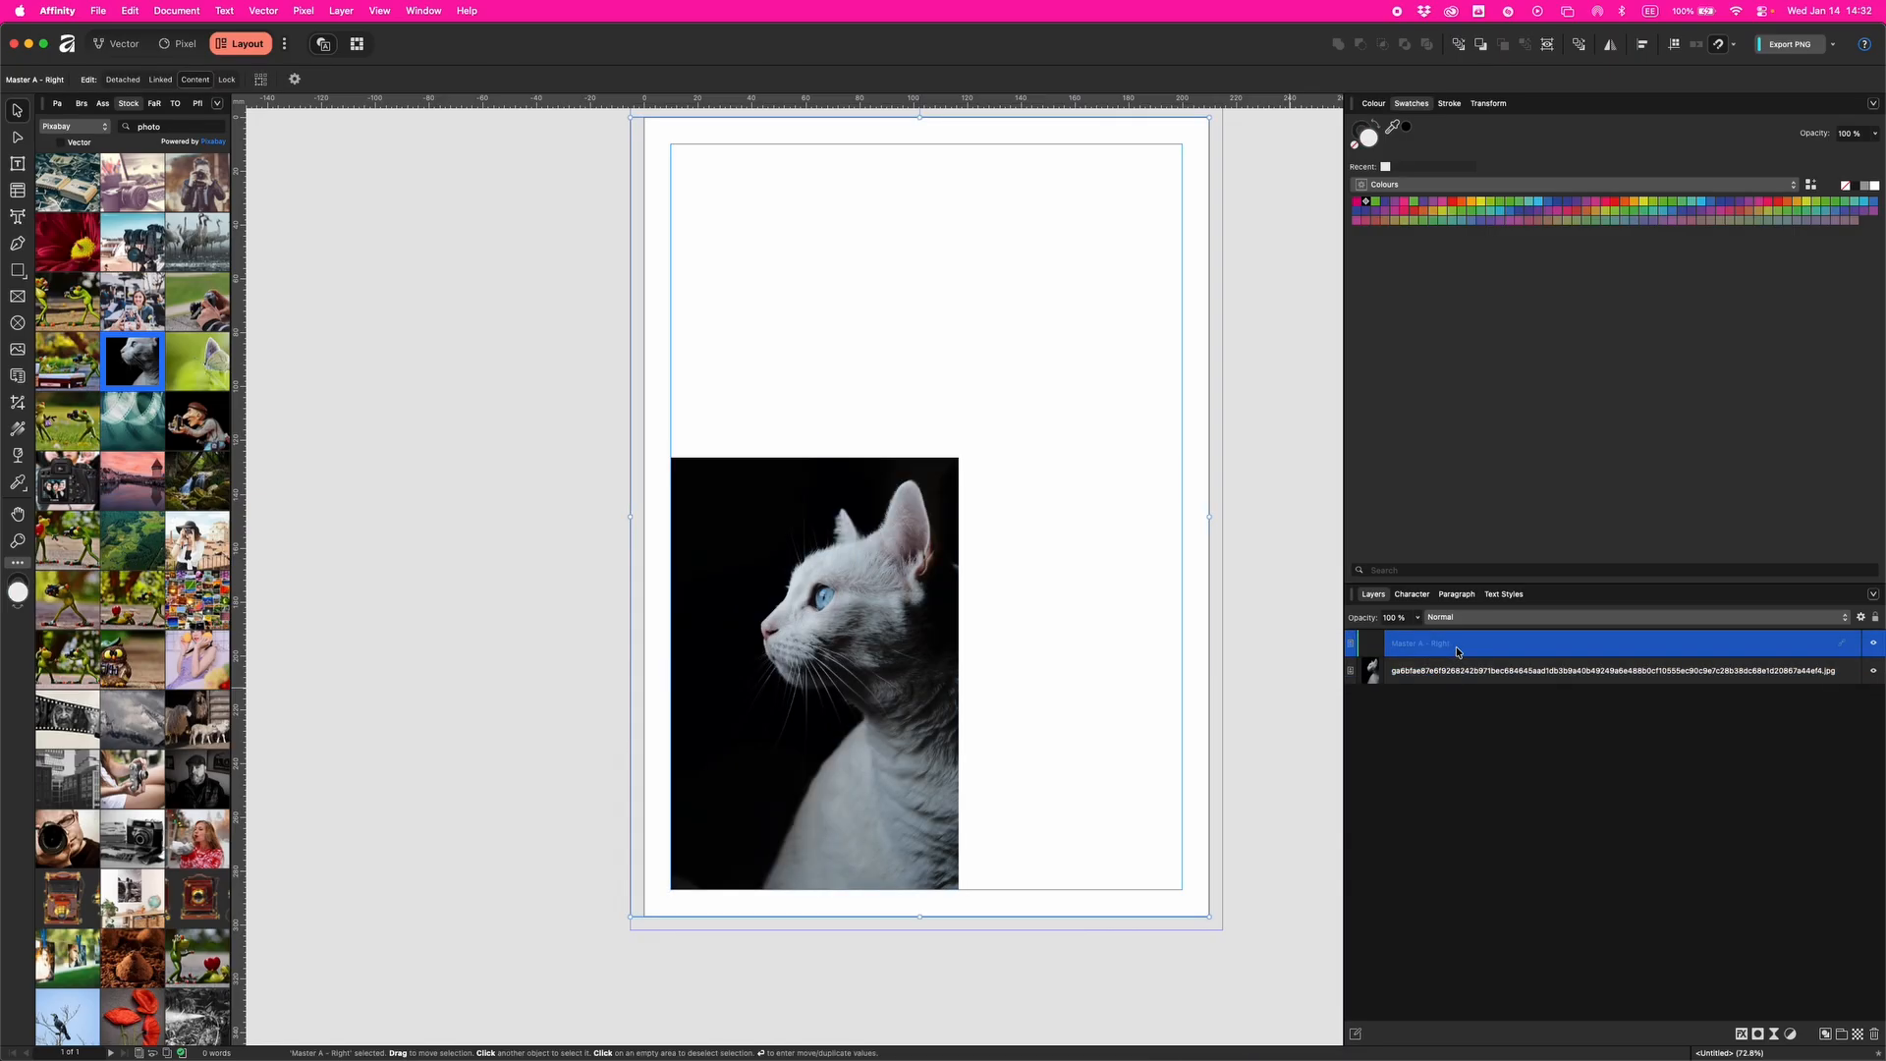
{"action": "key", "text": "Delete"}
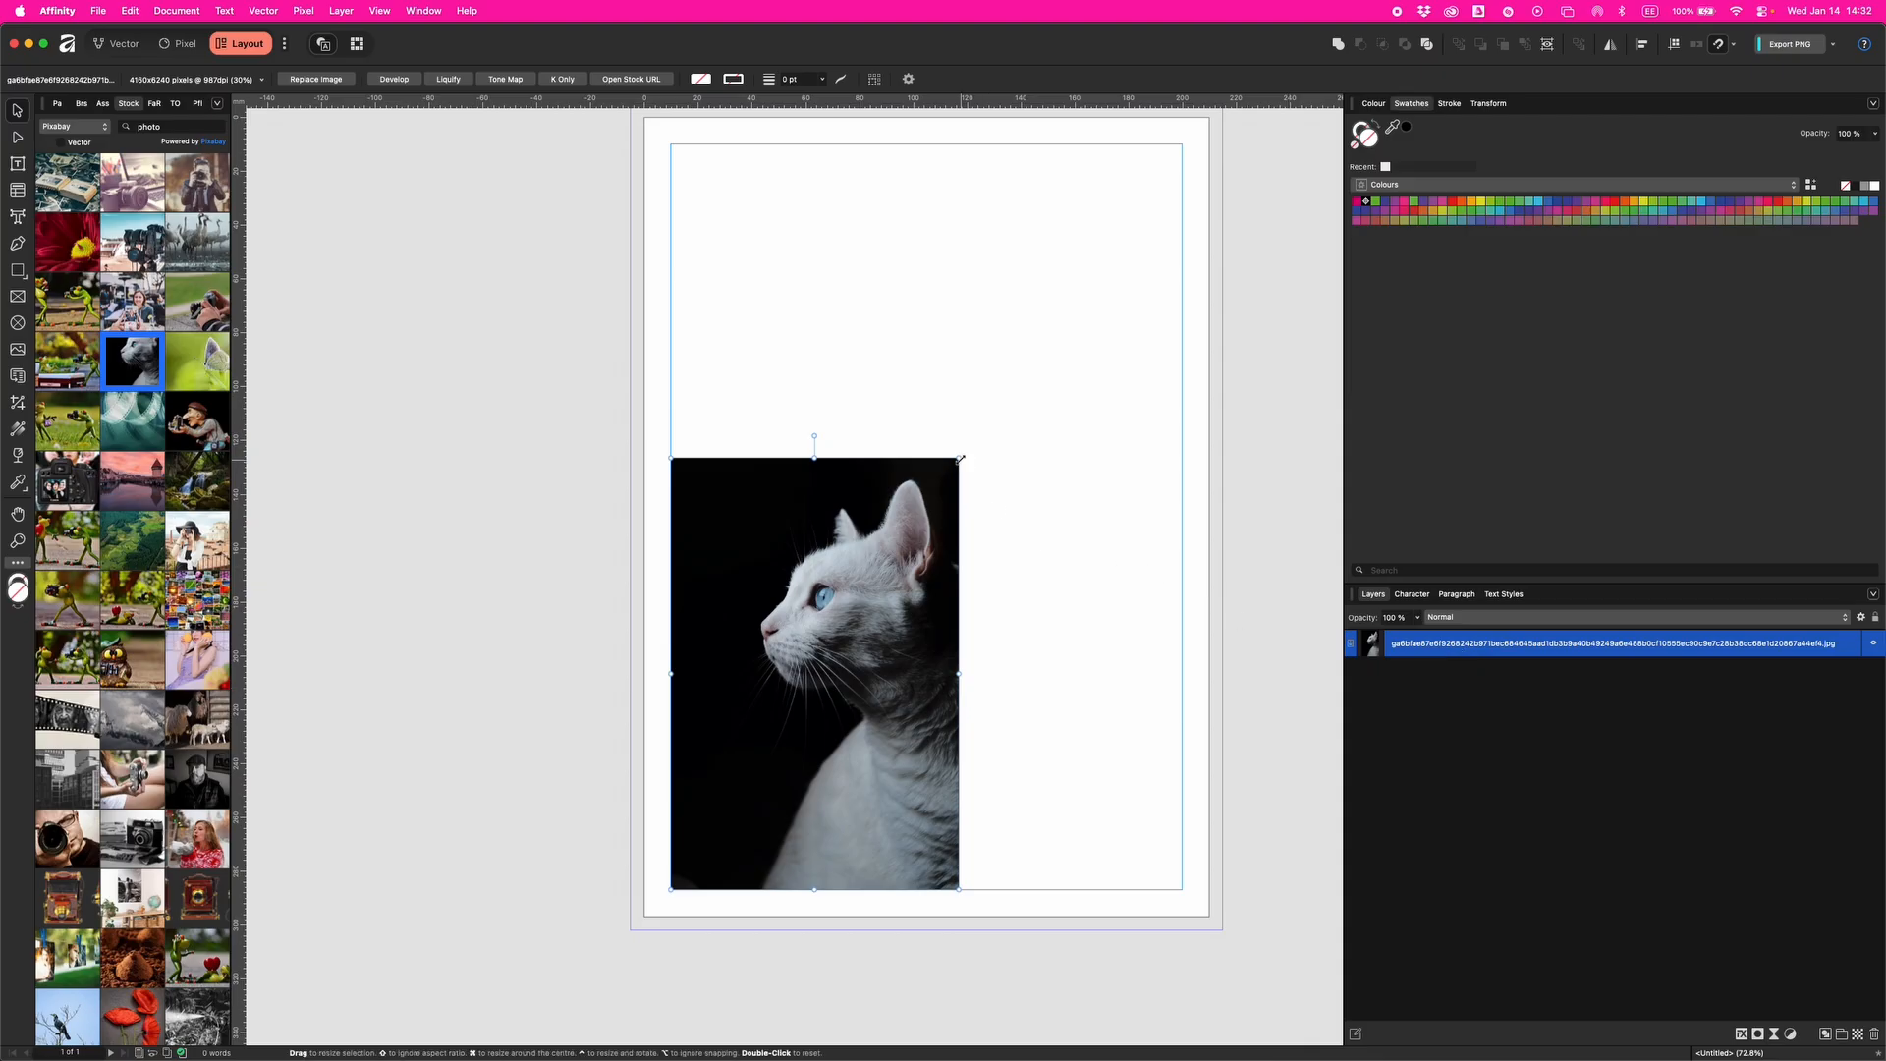
Step: Enlarge the cat photo so it covers the whole page out to the bleed edges on all sides
{"action": "left_click_drag", "start_coordinate": [970, 467], "coordinate": [1242, 141]}
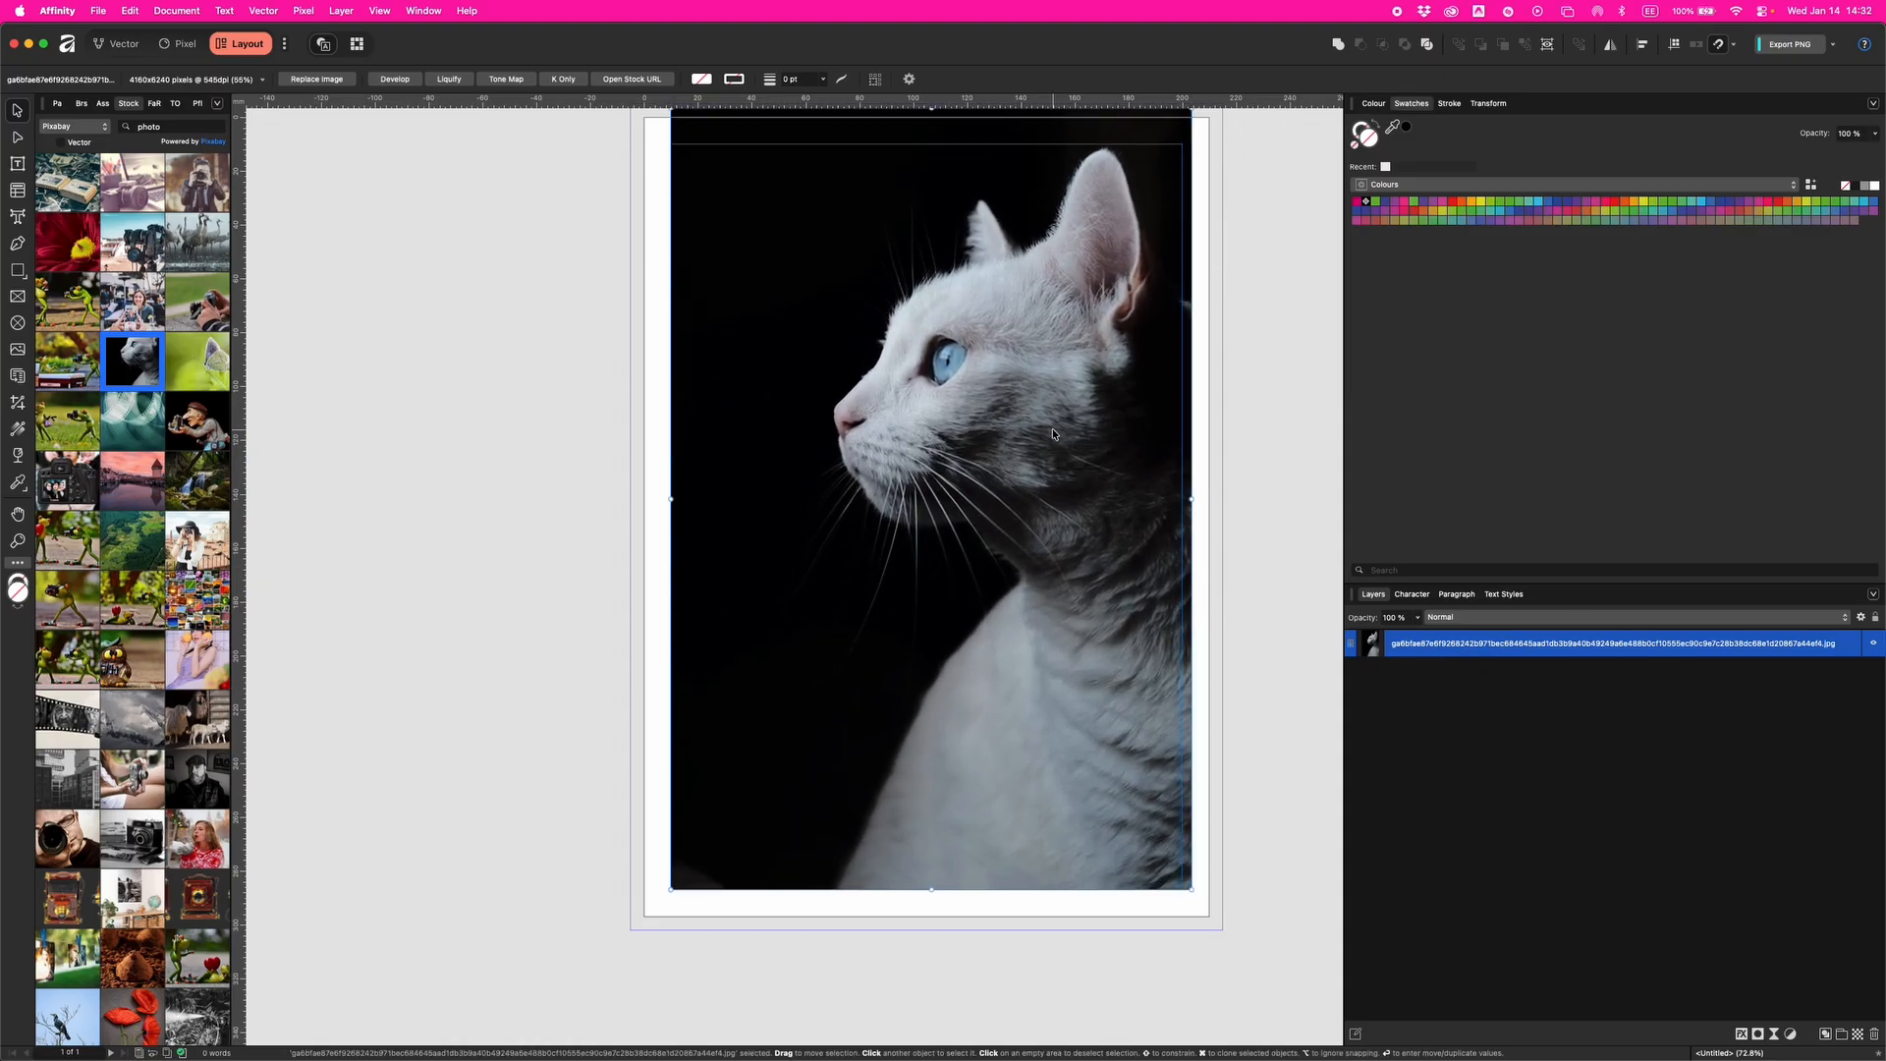
{"action": "scroll", "coordinate": [986, 732], "scroll_direction": "down", "scroll_amount": 3}
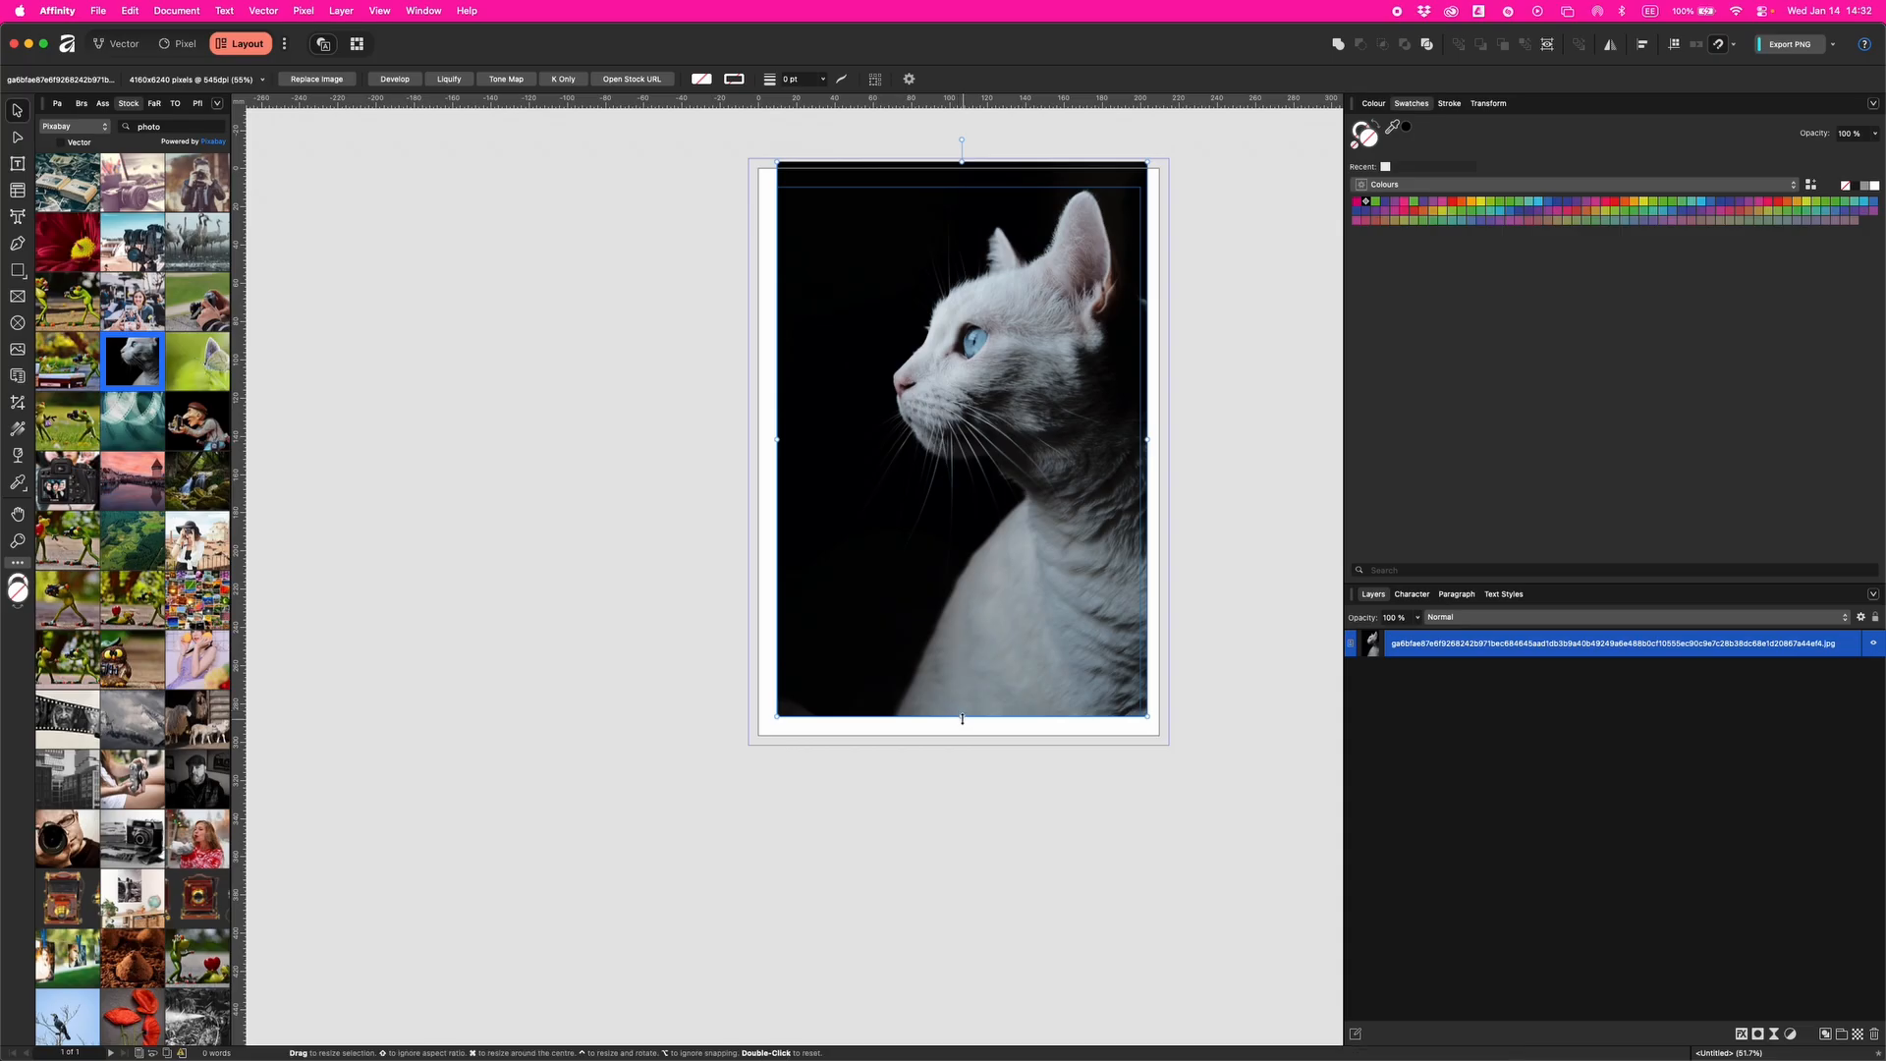
{"action": "left_click_drag", "start_coordinate": [961, 717], "coordinate": [960, 746]}
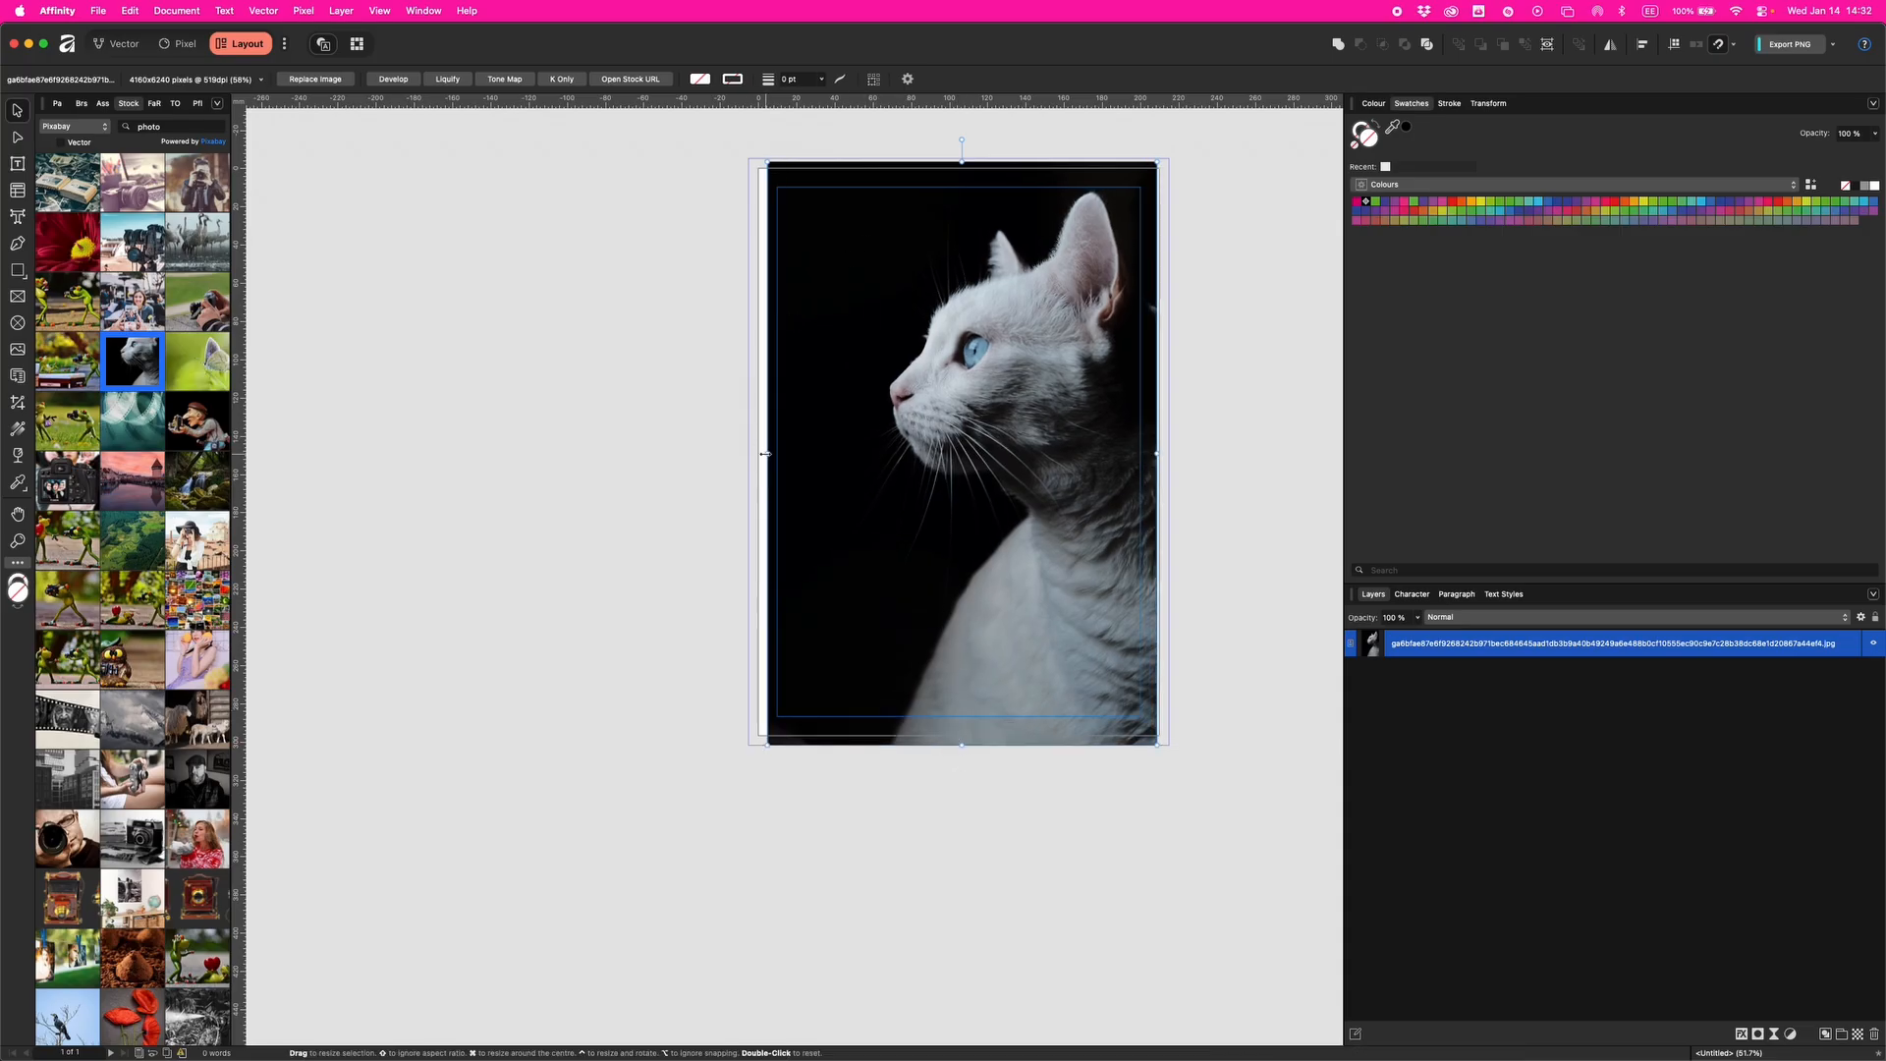
{"action": "left_click_drag", "start_coordinate": [767, 454], "coordinate": [748, 450]}
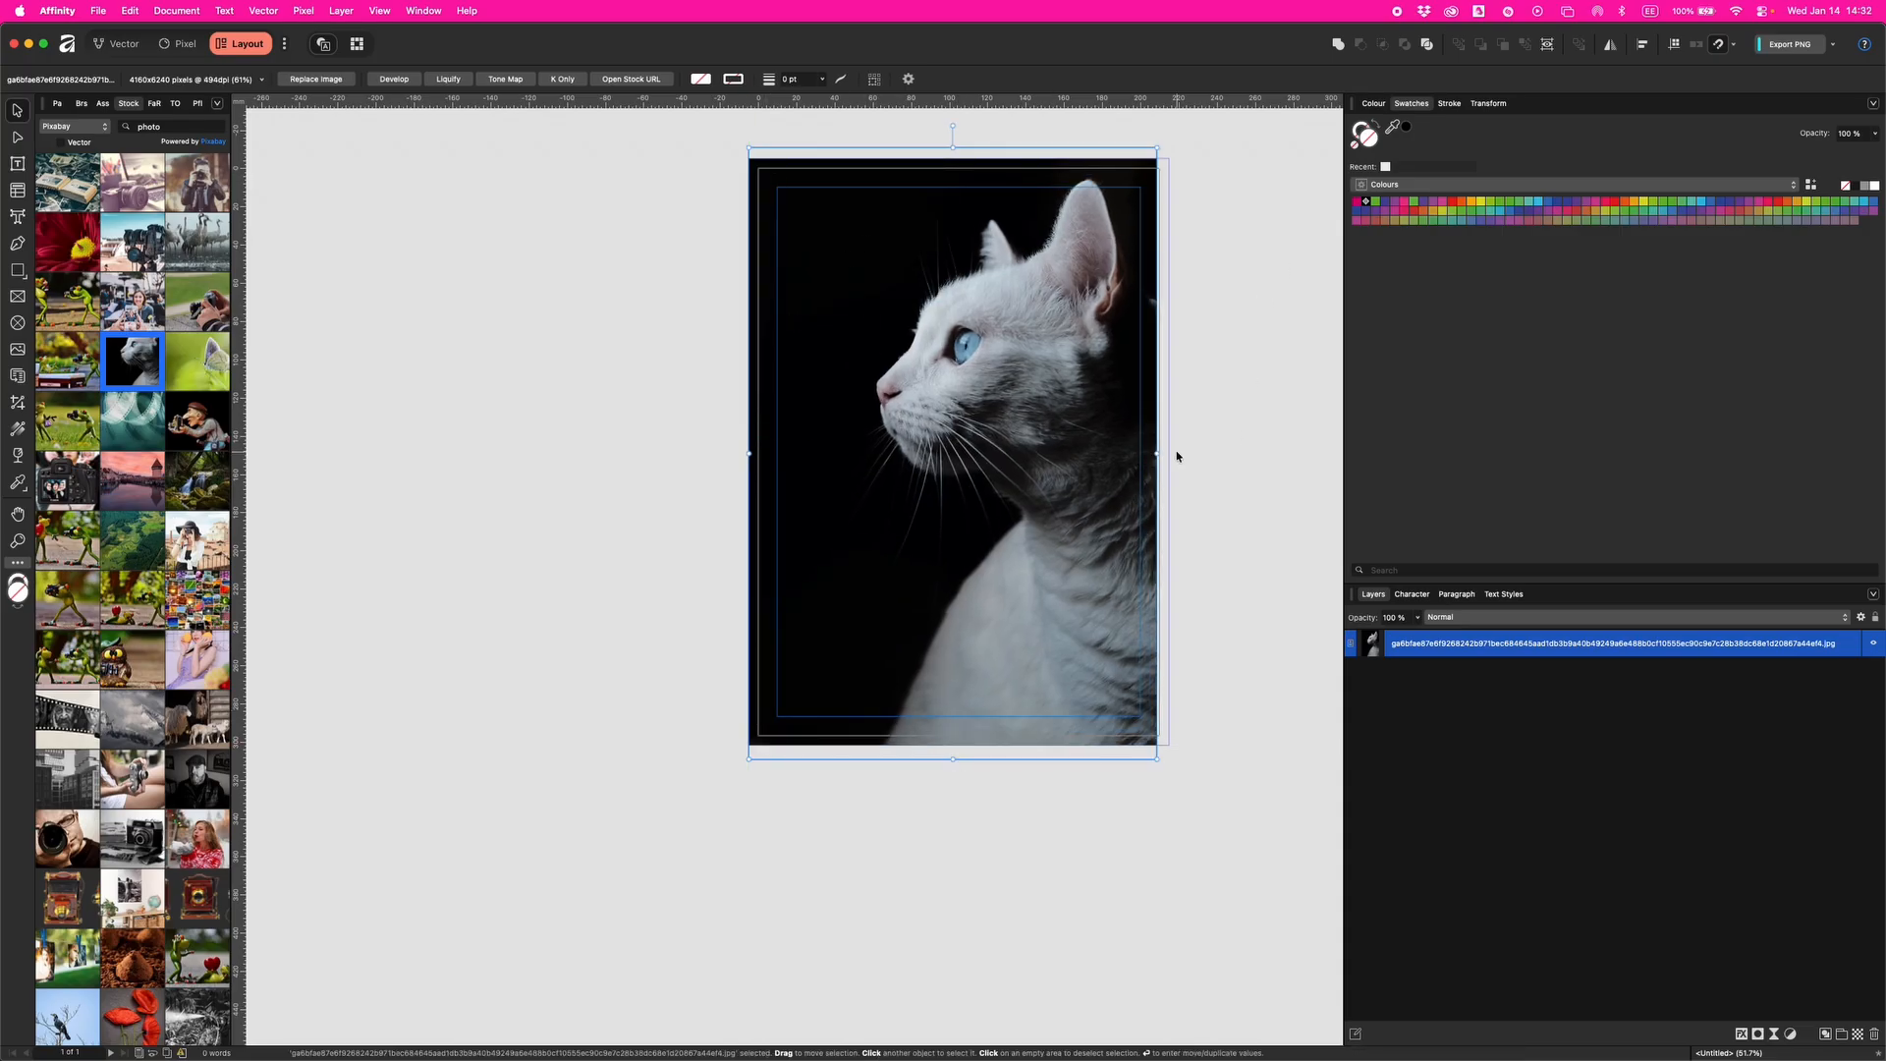
{"action": "left_click_drag", "start_coordinate": [1158, 453], "coordinate": [1177, 453]}
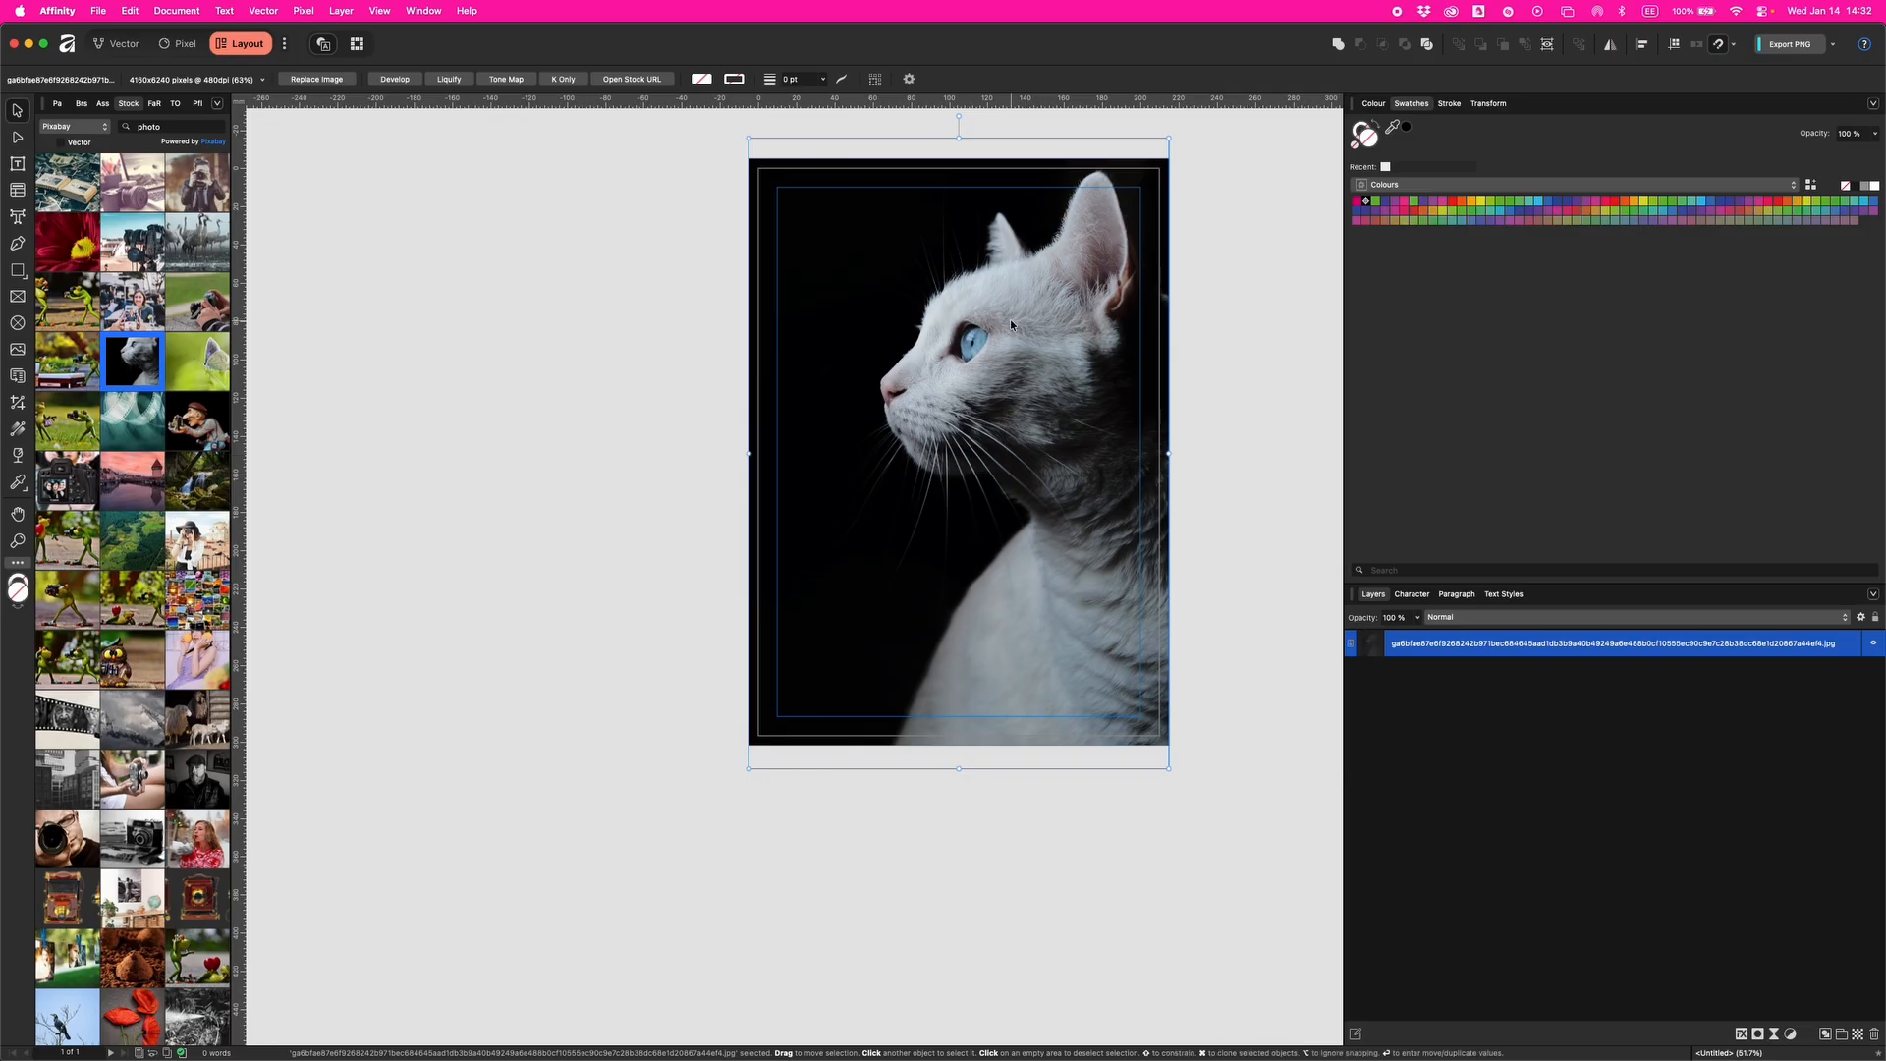
Step: In the Vector studio, try a white colour on the cat photo, undo it and deselect the photo
{"action": "key", "text": "a"}
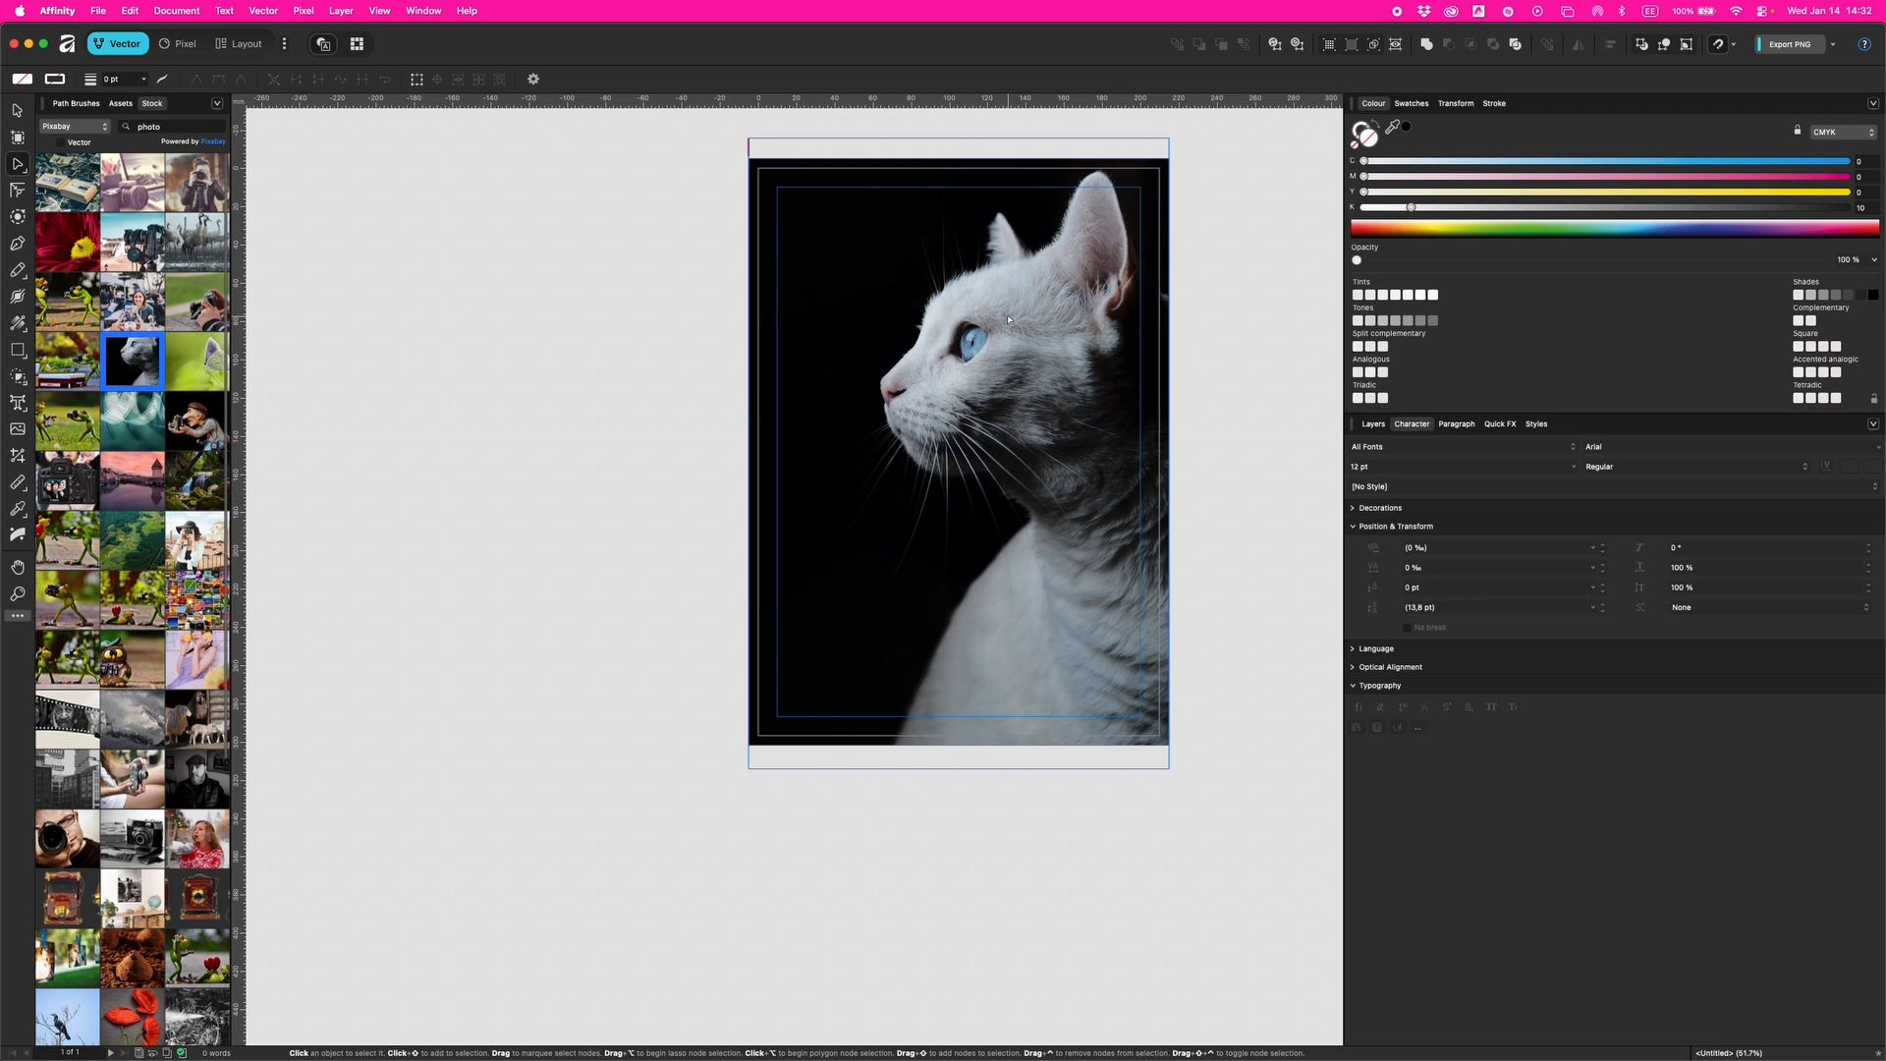
{"action": "key", "text": "n"}
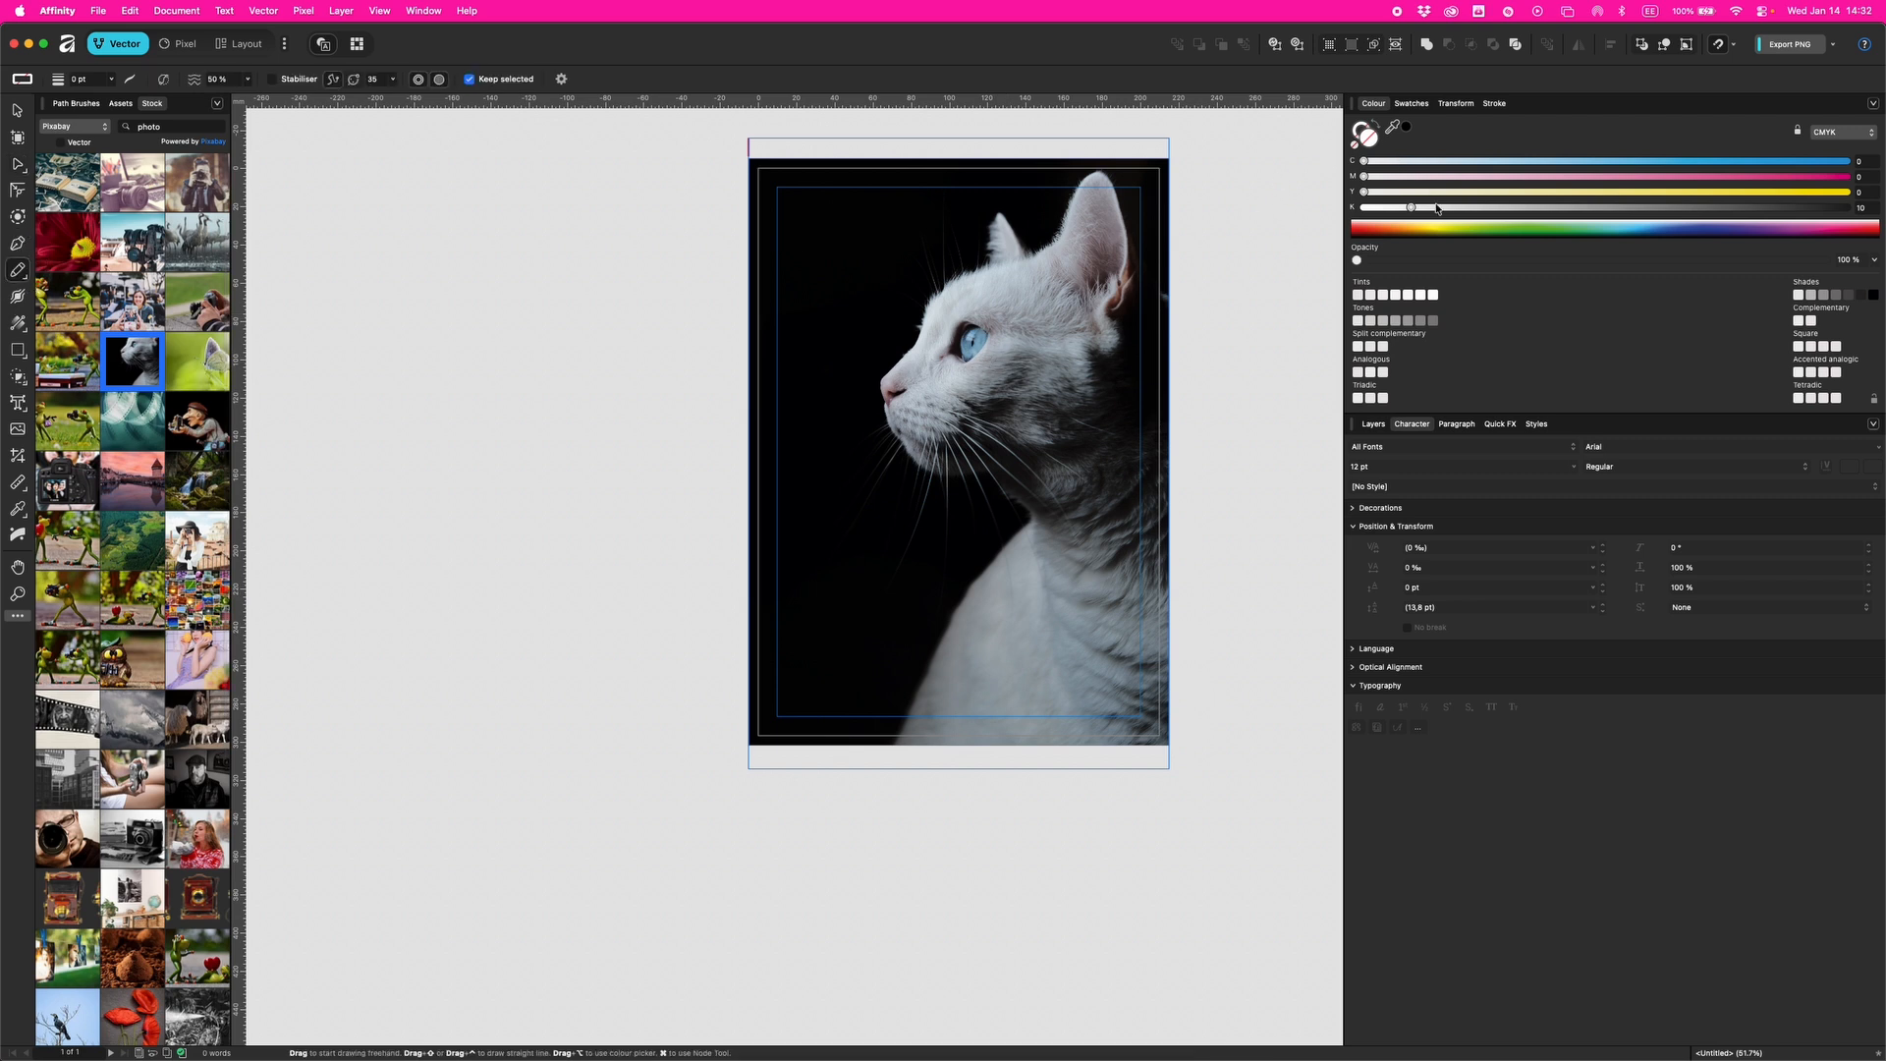
{"action": "left_click", "coordinate": [1385, 224]}
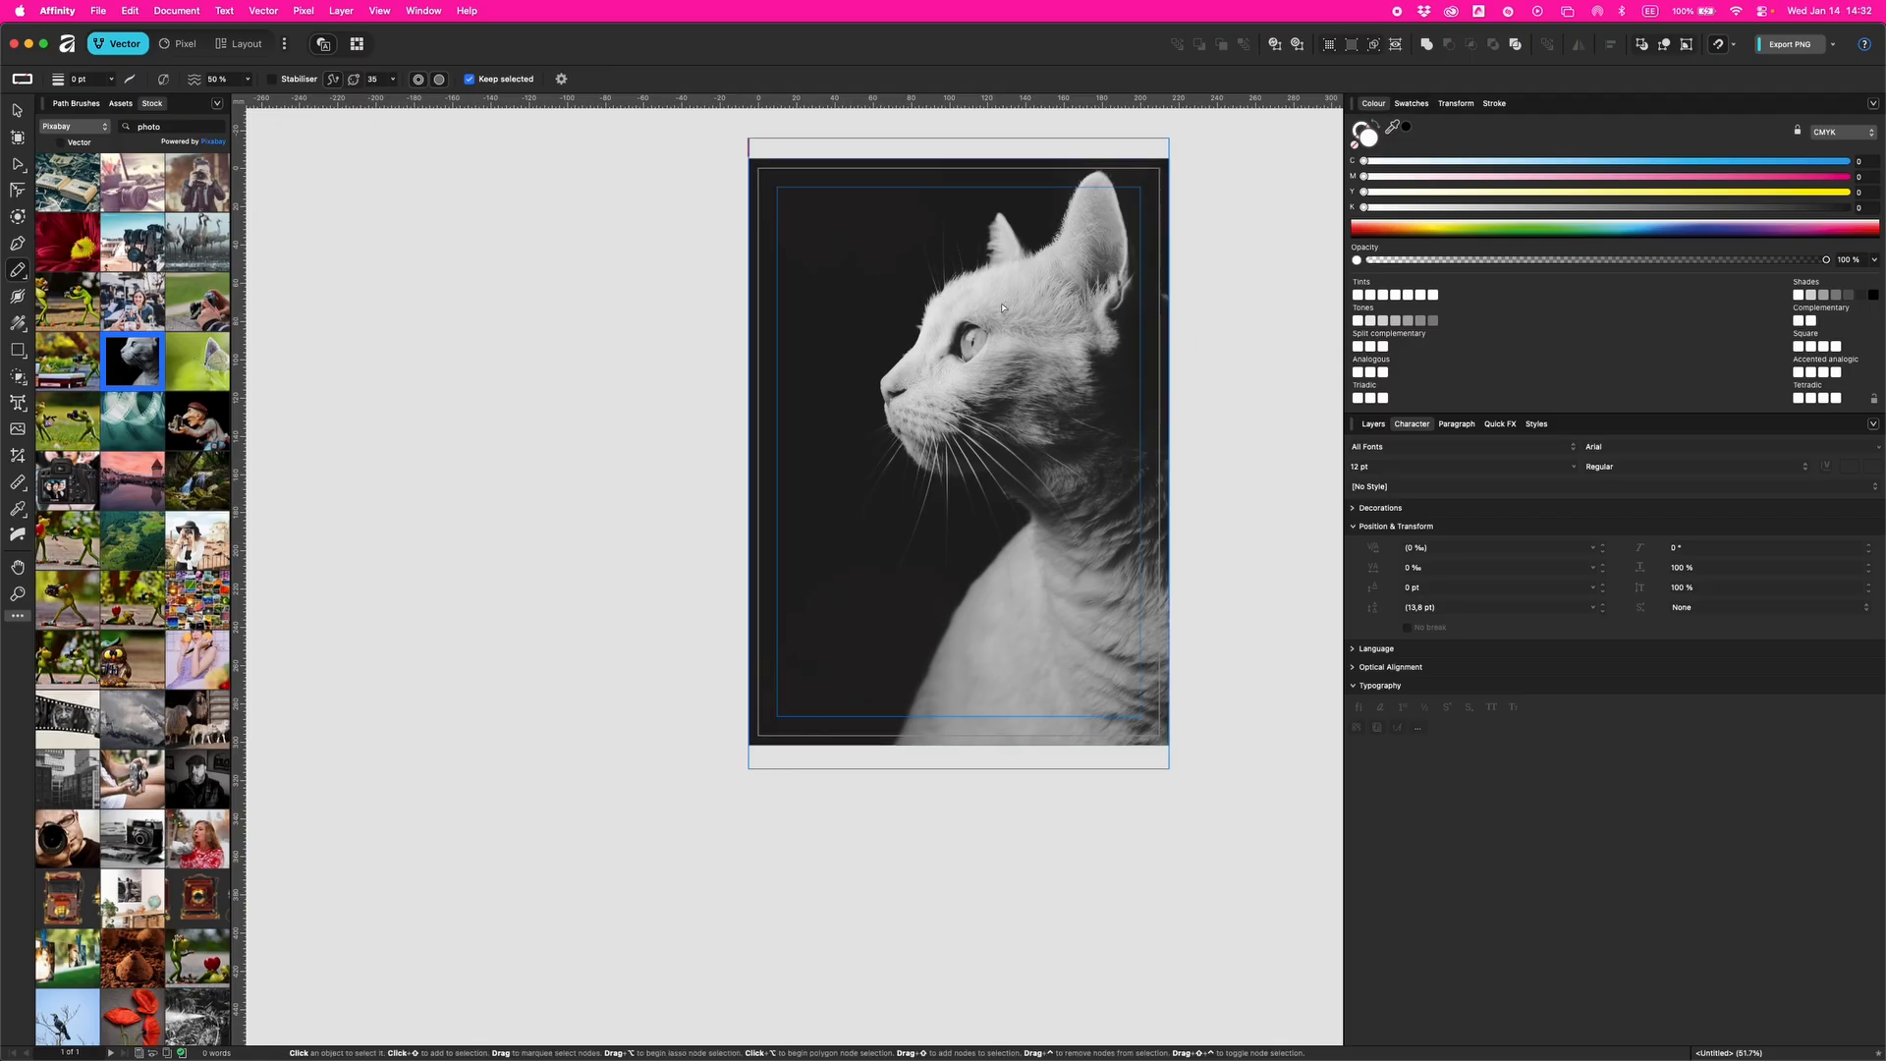
{"action": "key", "text": "super+z"}
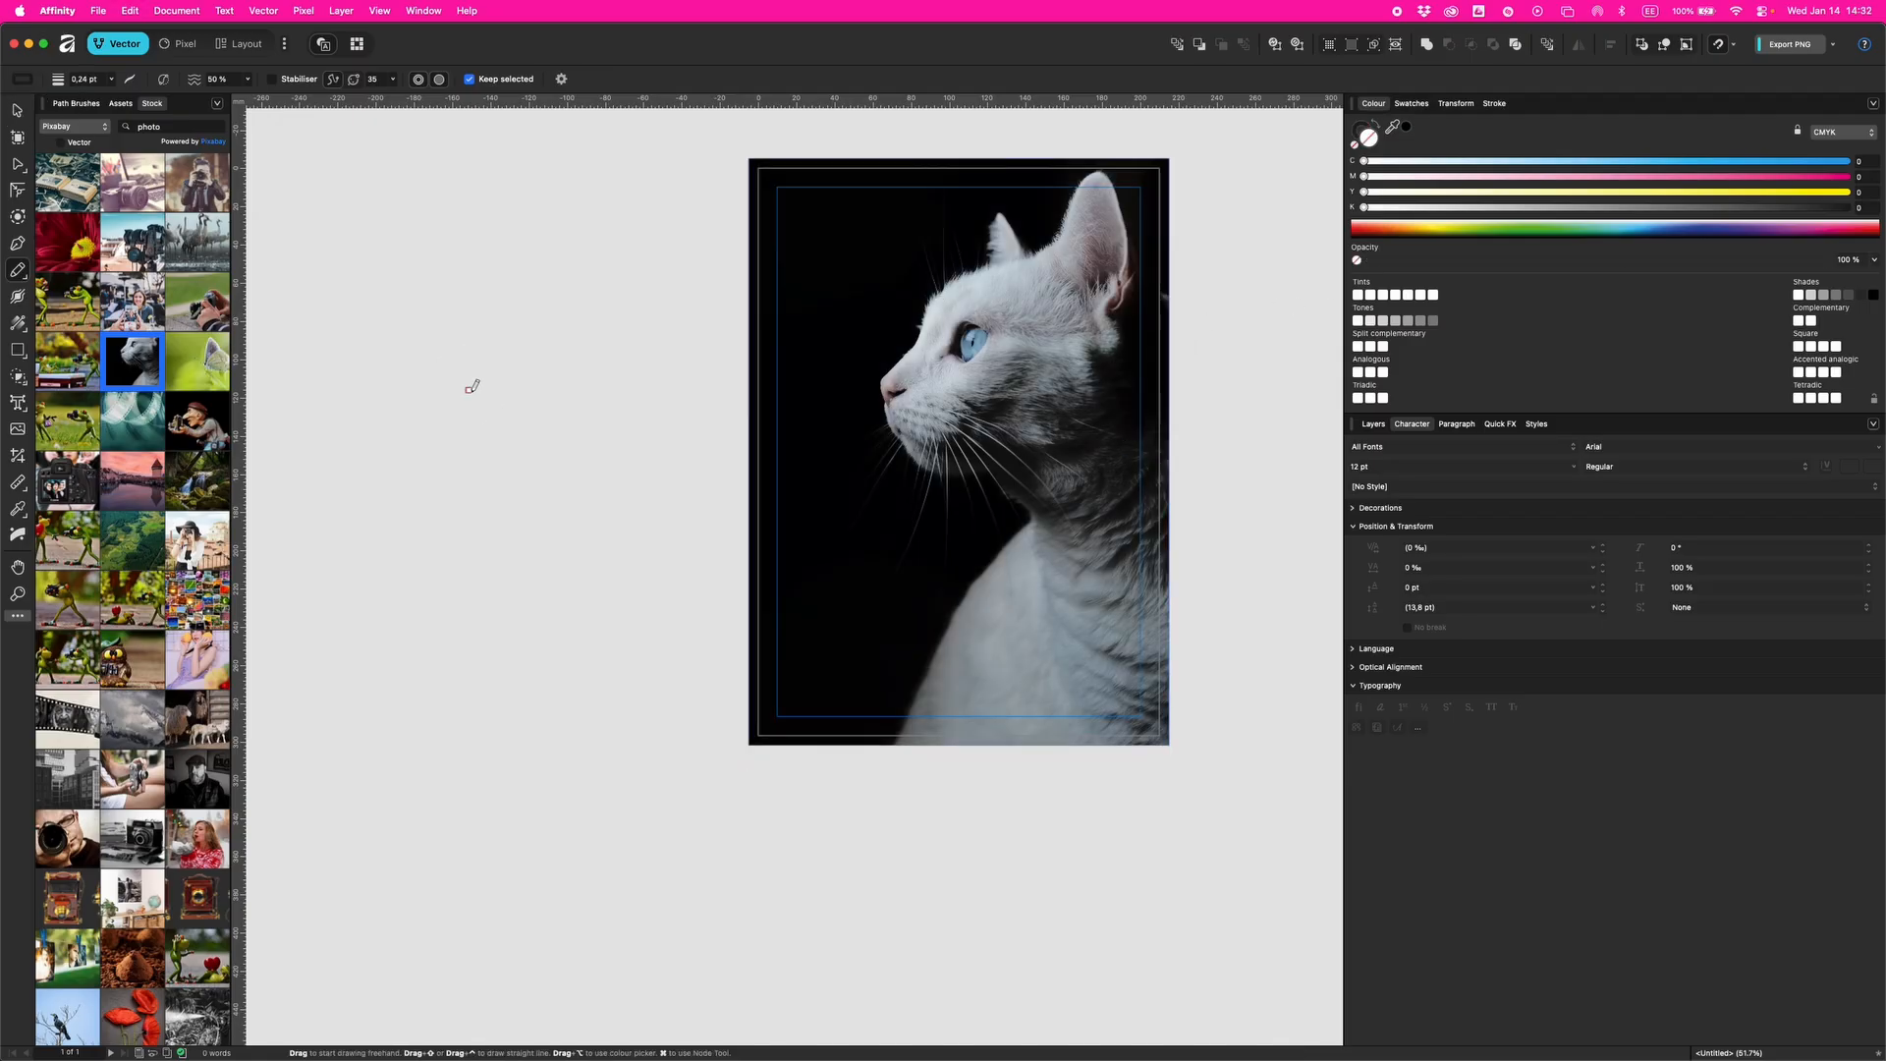
{"action": "key", "text": "v"}
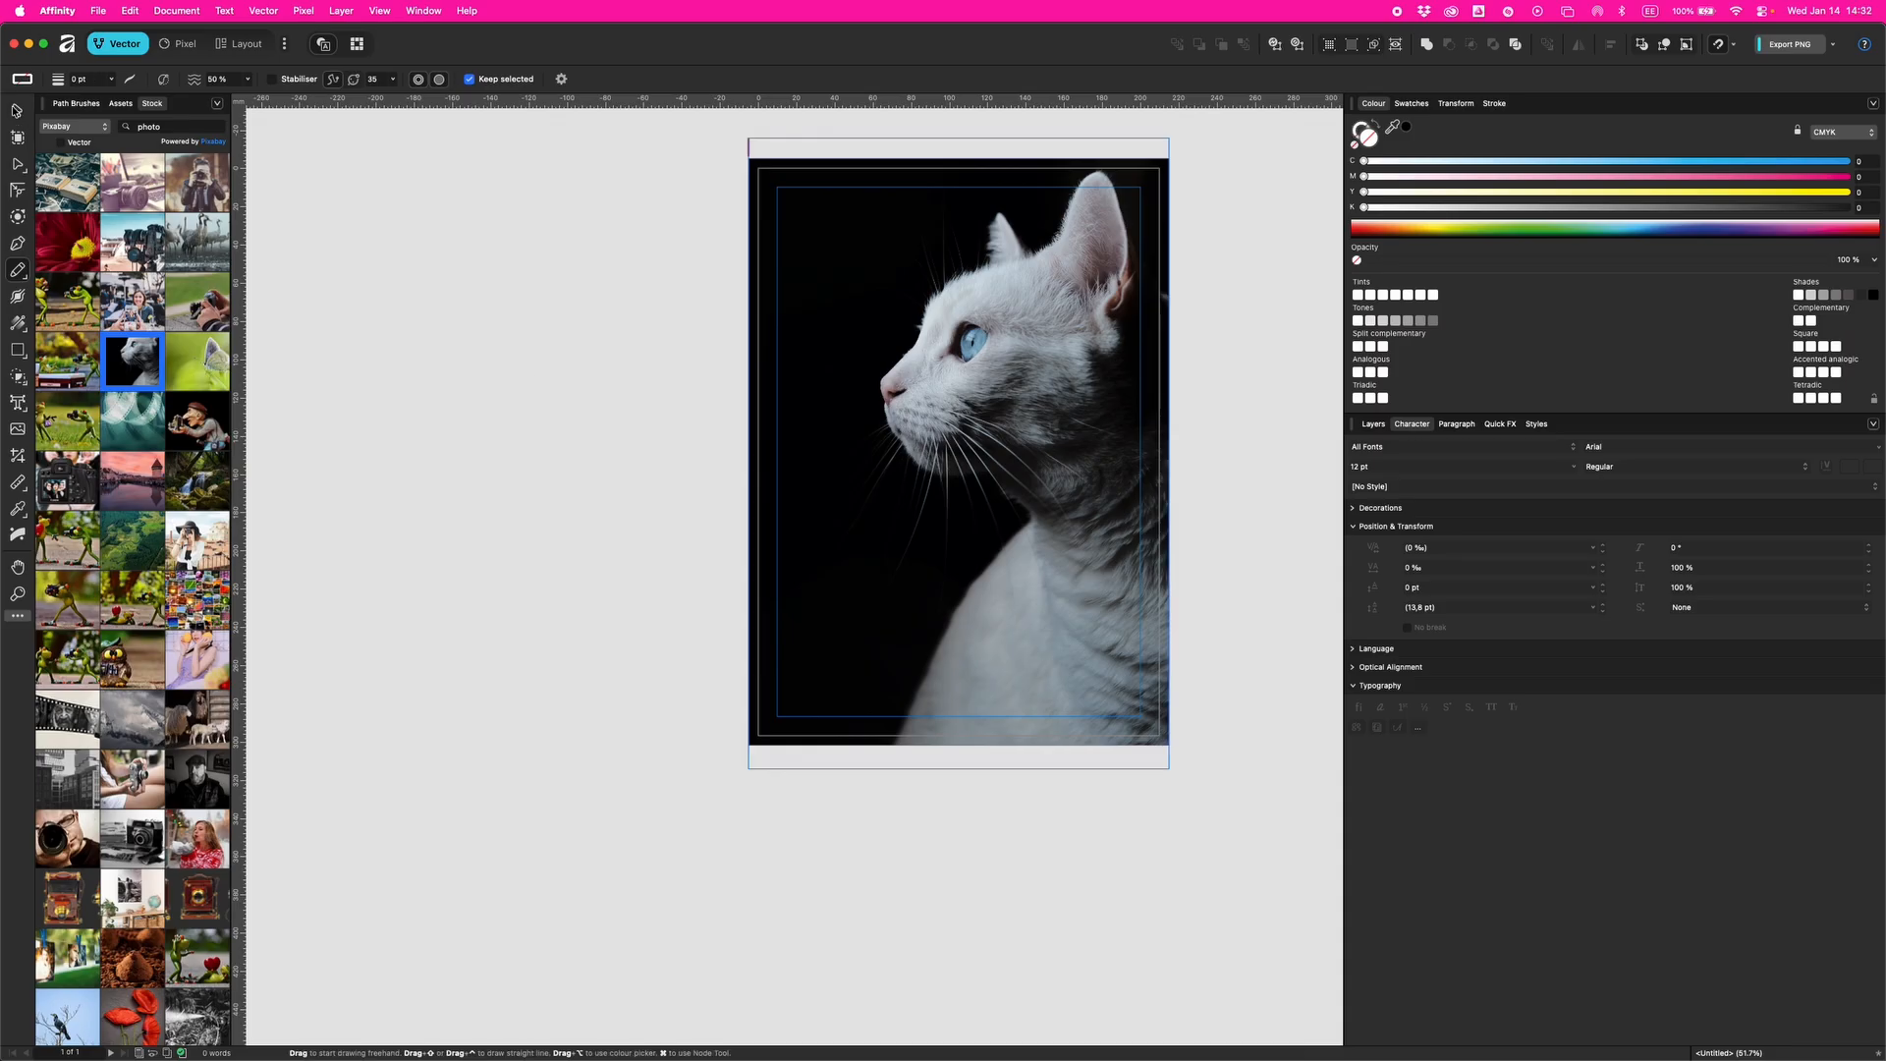
{"action": "left_click", "coordinate": [568, 333]}
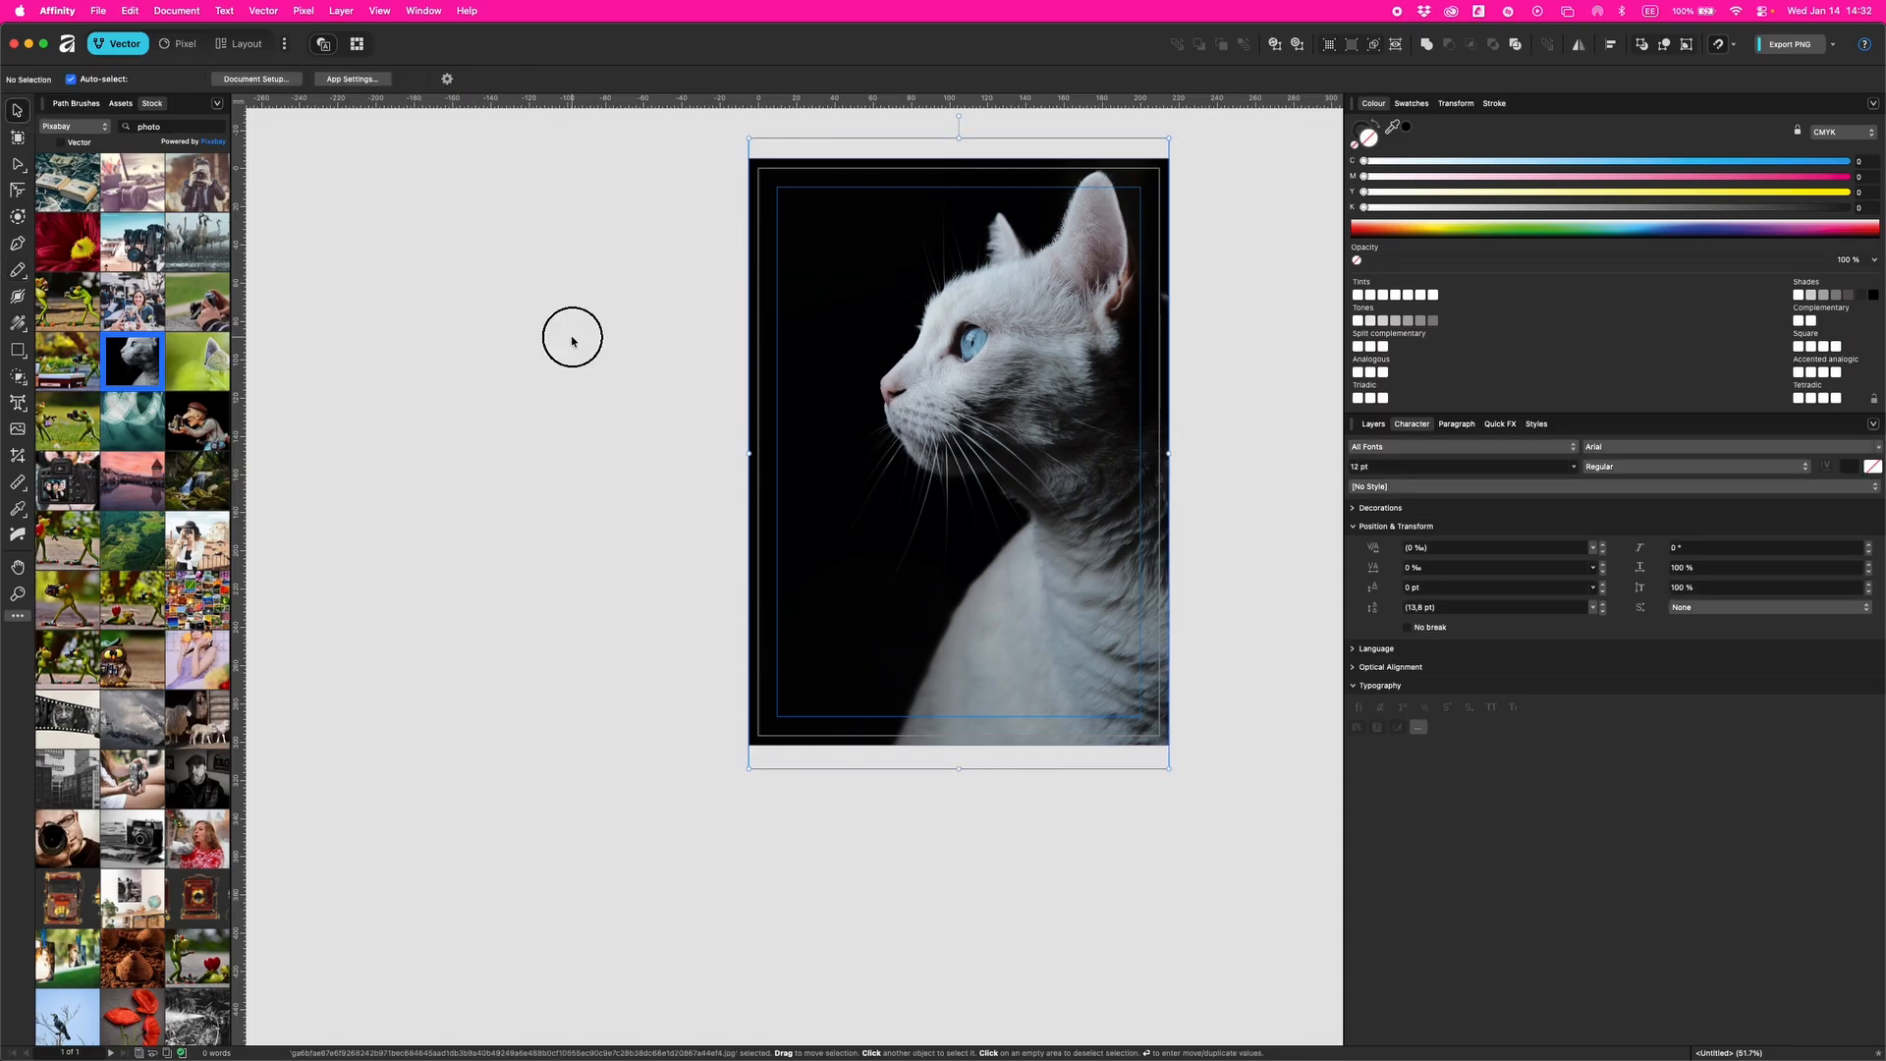
Step: Trace the cat's face from throat to forehead with the Pencil tool and give the curve the FT Esthetic Pen brush in white
{"action": "left_click", "coordinate": [17, 271]}
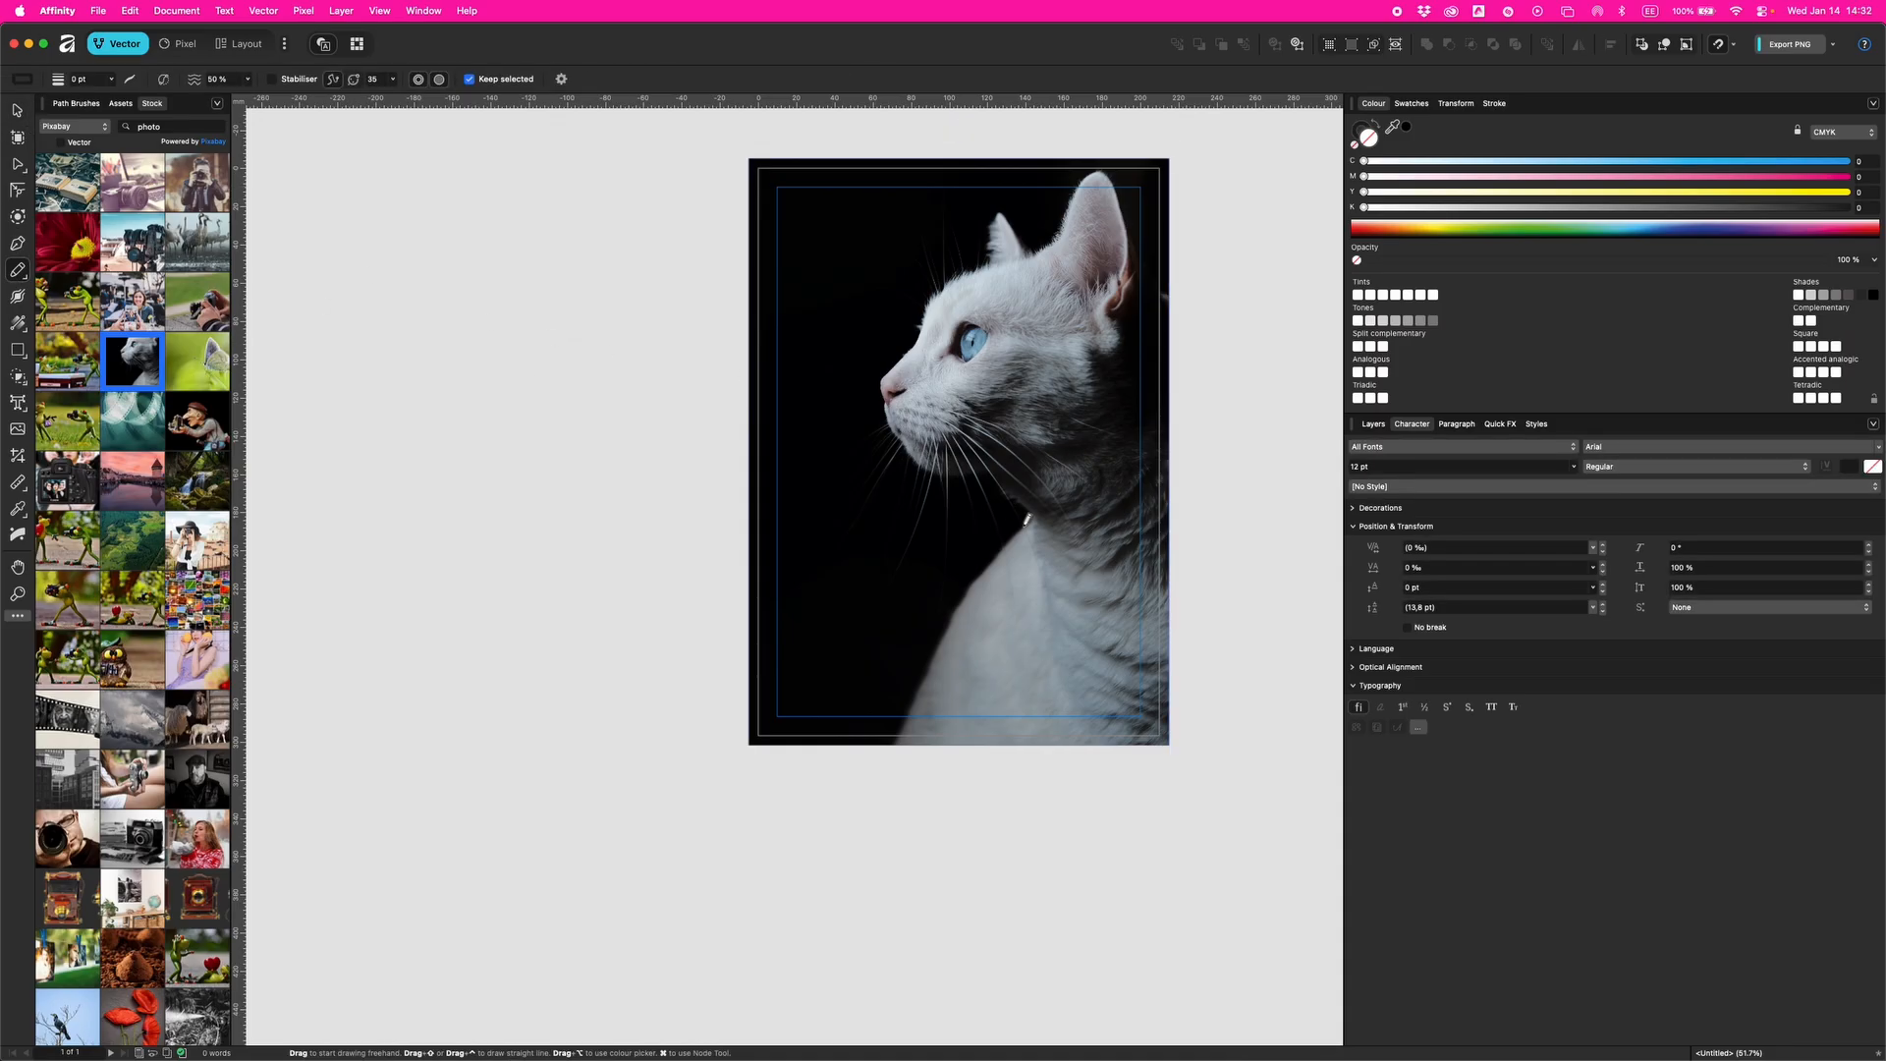
{"action": "mouse_move", "coordinate": [1026, 518]}
{"action": "left_mouse_down"}
{"action": "mouse_move", "coordinate": [918, 469]}
{"action": "mouse_move", "coordinate": [883, 380]}
{"action": "mouse_move", "coordinate": [916, 337]}
{"action": "mouse_move", "coordinate": [850, 286]}
{"action": "left_mouse_up"}
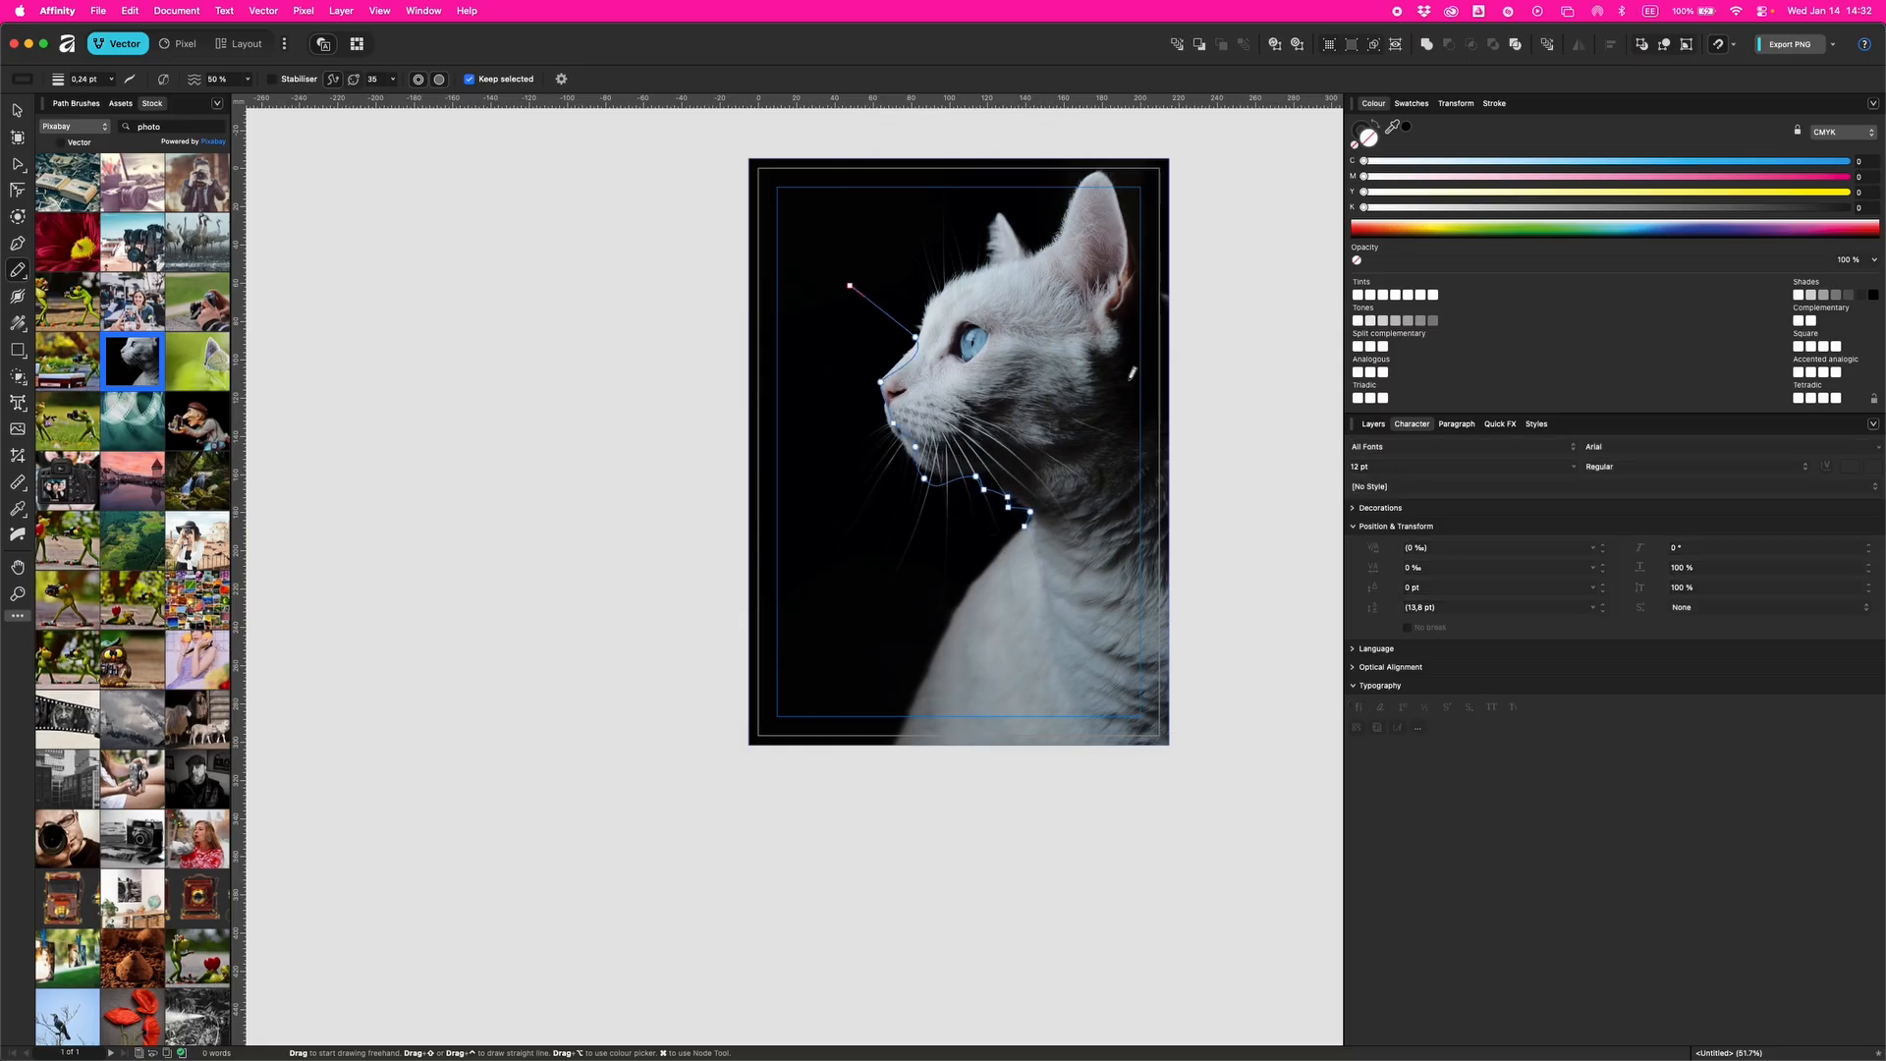
{"action": "left_click", "coordinate": [75, 103]}
{"action": "left_click", "coordinate": [123, 359]}
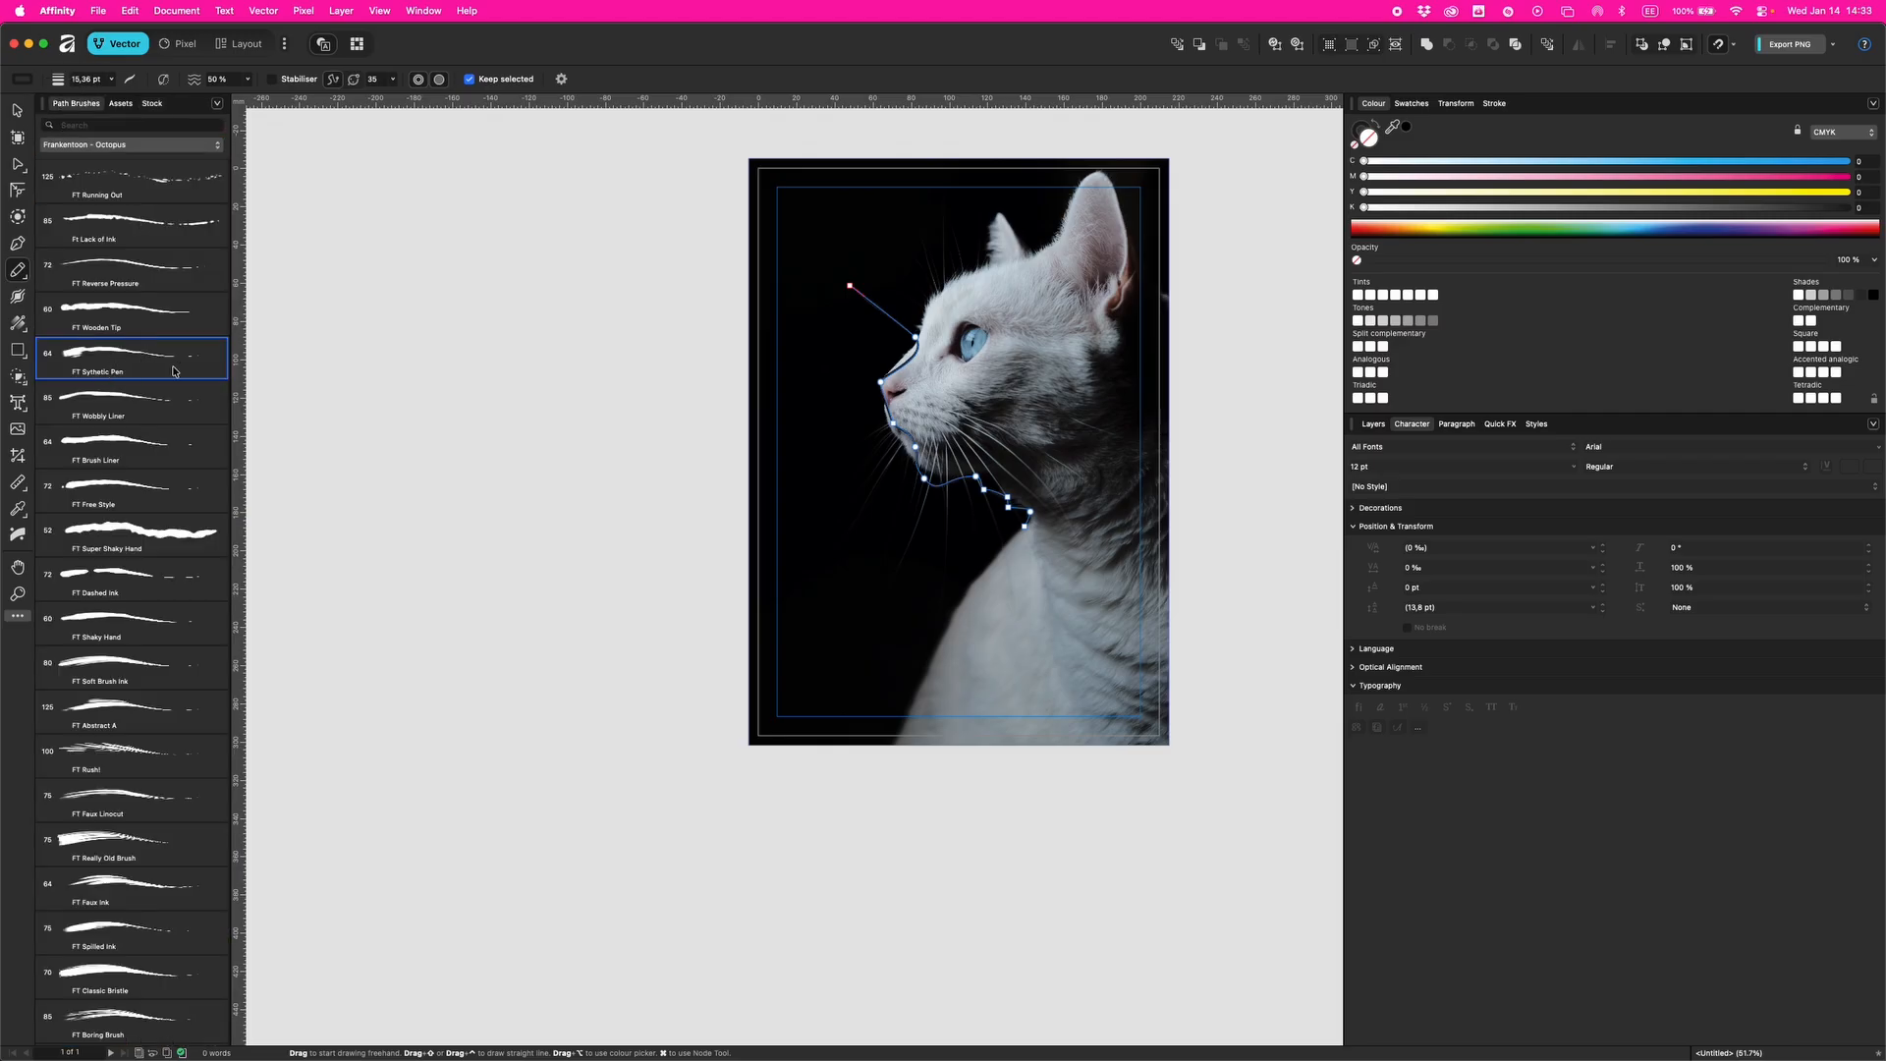
{"action": "left_click", "coordinate": [1385, 373]}
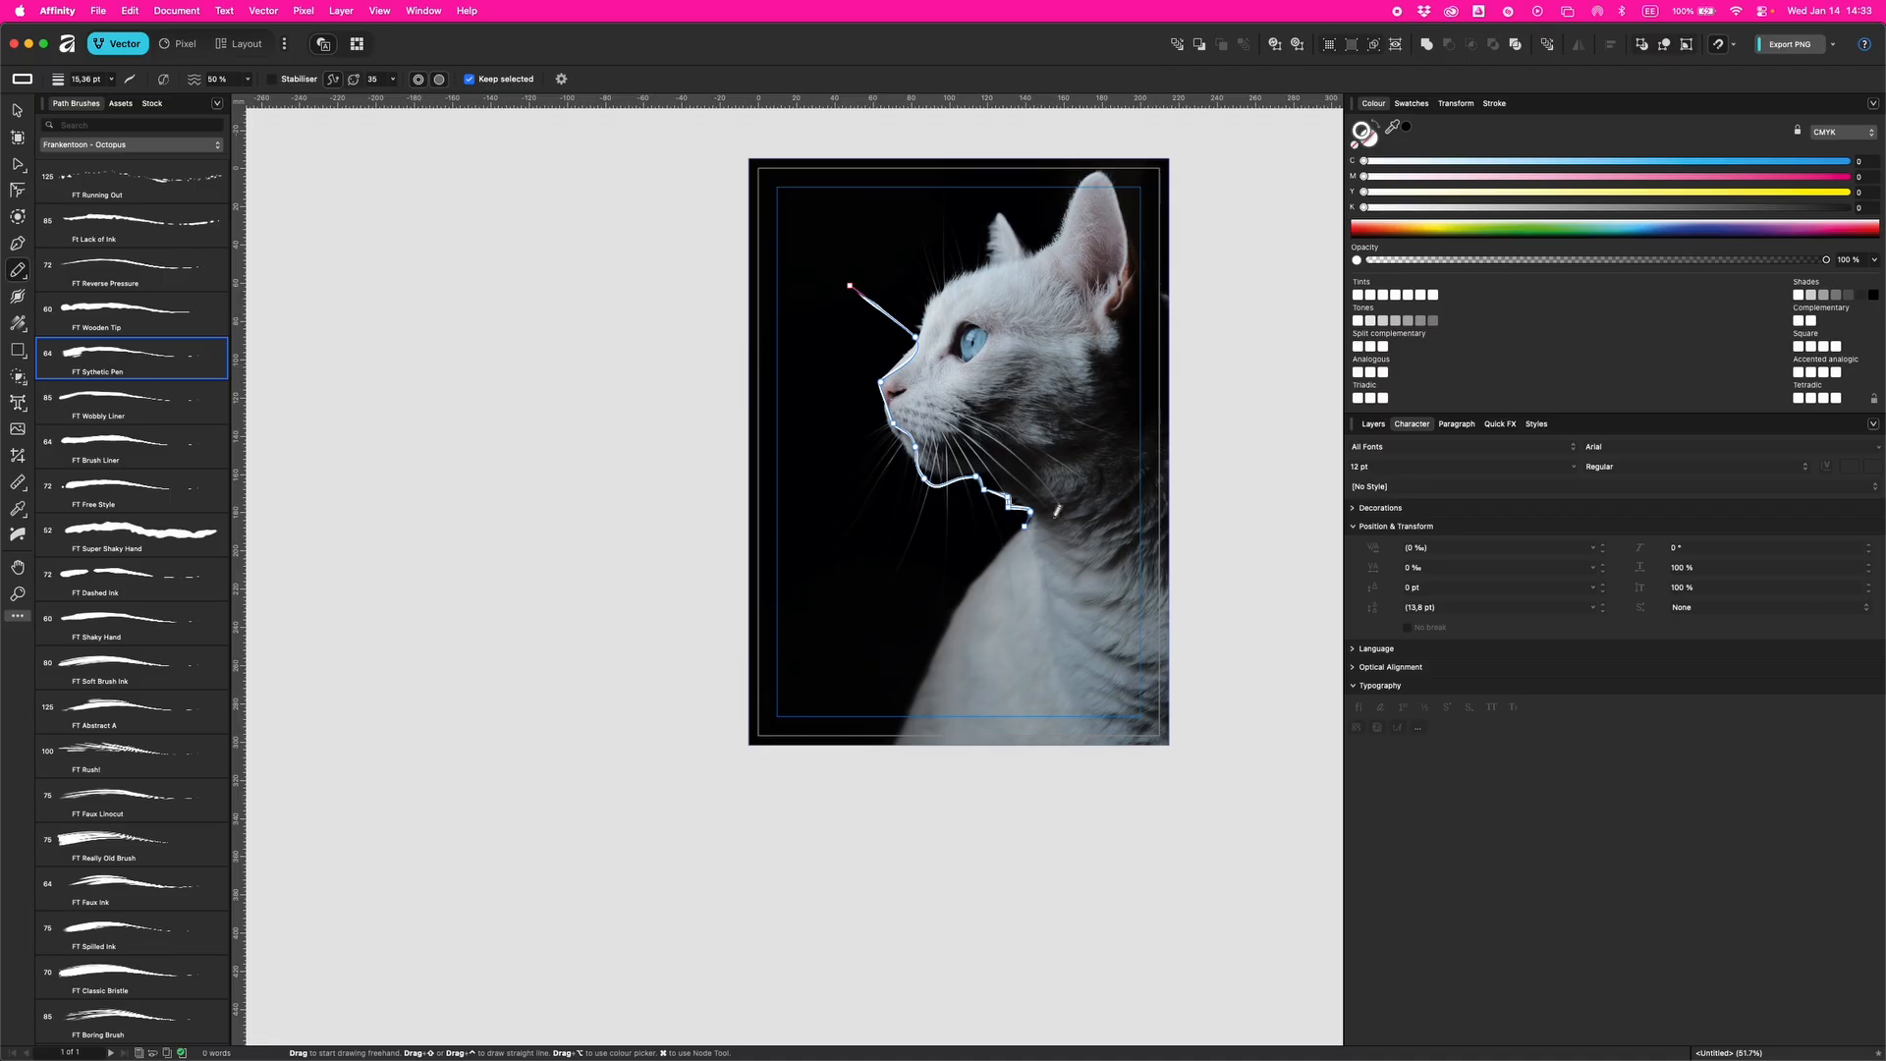
Step: Draw three more freehand curves along the neck, chest and ear outline, each with the FT Esthetic Pen brush
{"action": "left_click_drag", "start_coordinate": [1018, 491], "coordinate": [916, 634]}
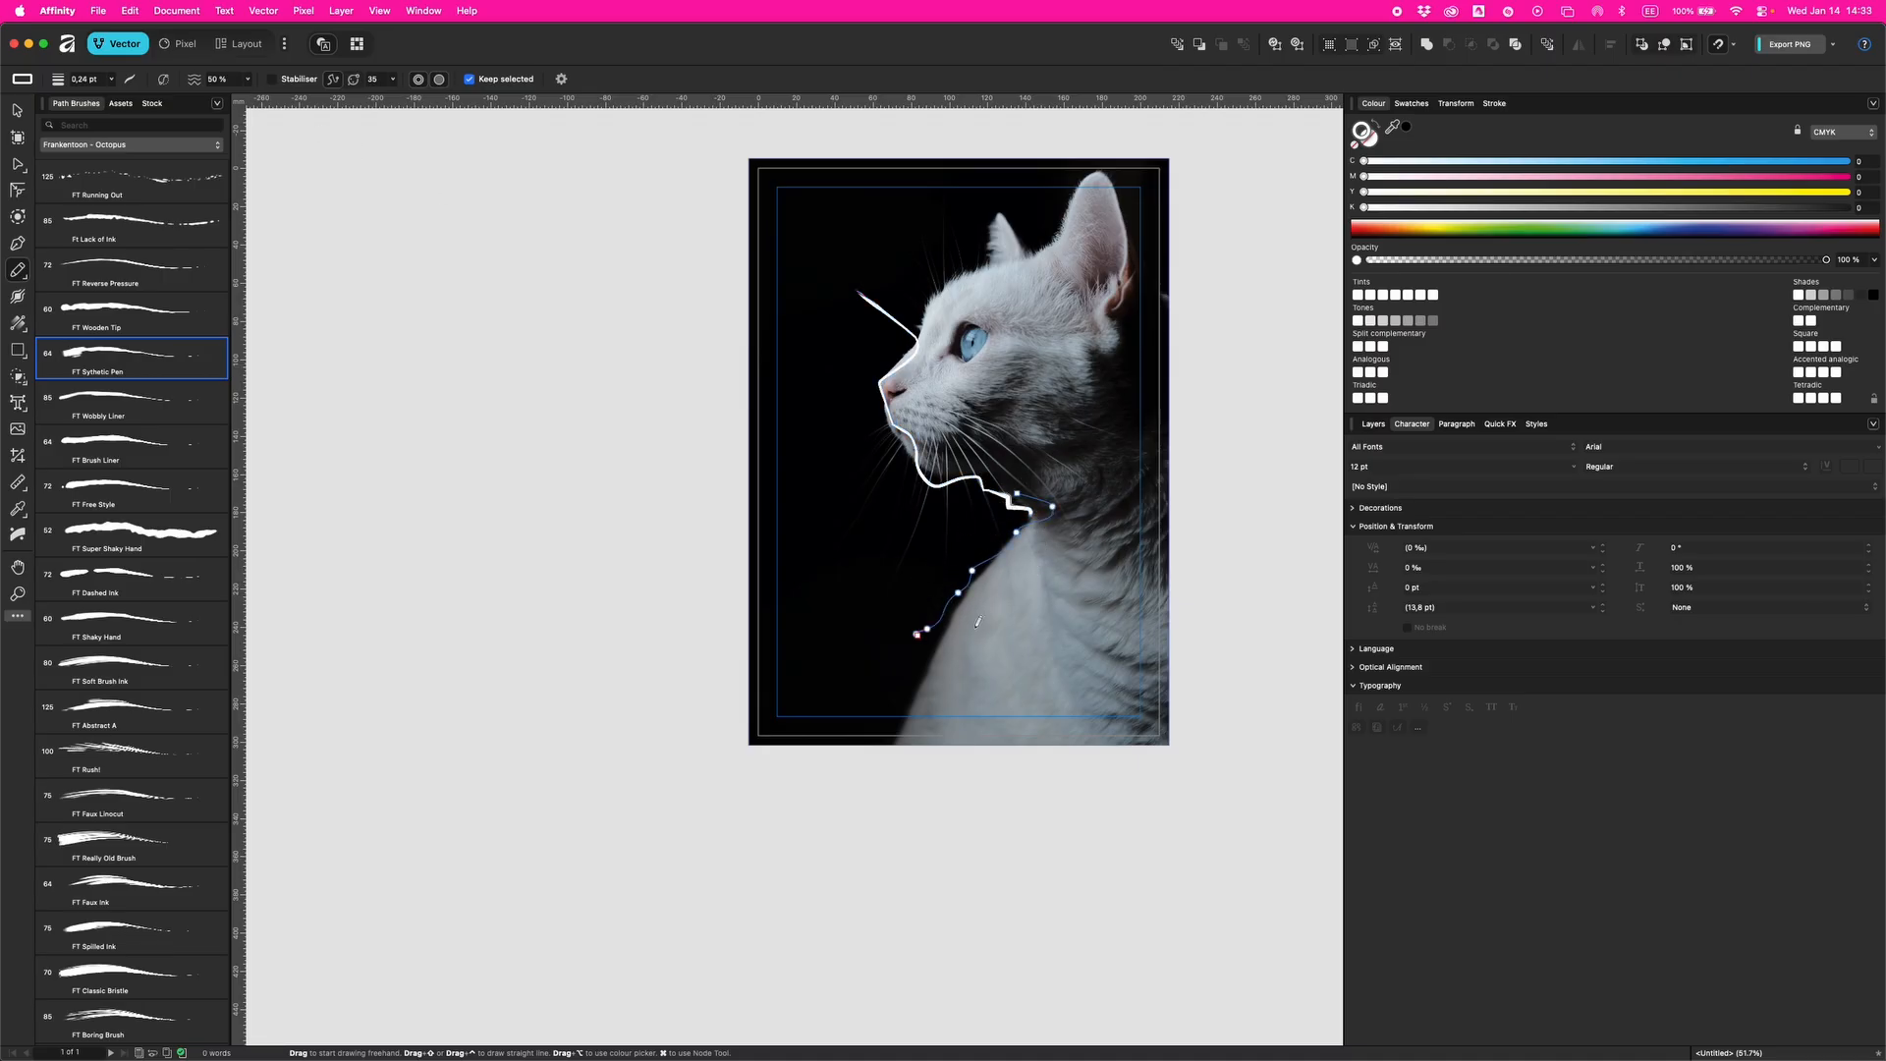
{"action": "left_click", "coordinate": [132, 369]}
{"action": "mouse_move", "coordinate": [902, 735]}
{"action": "left_mouse_down"}
{"action": "mouse_move", "coordinate": [920, 671]}
{"action": "mouse_move", "coordinate": [1079, 574]}
{"action": "left_mouse_up"}
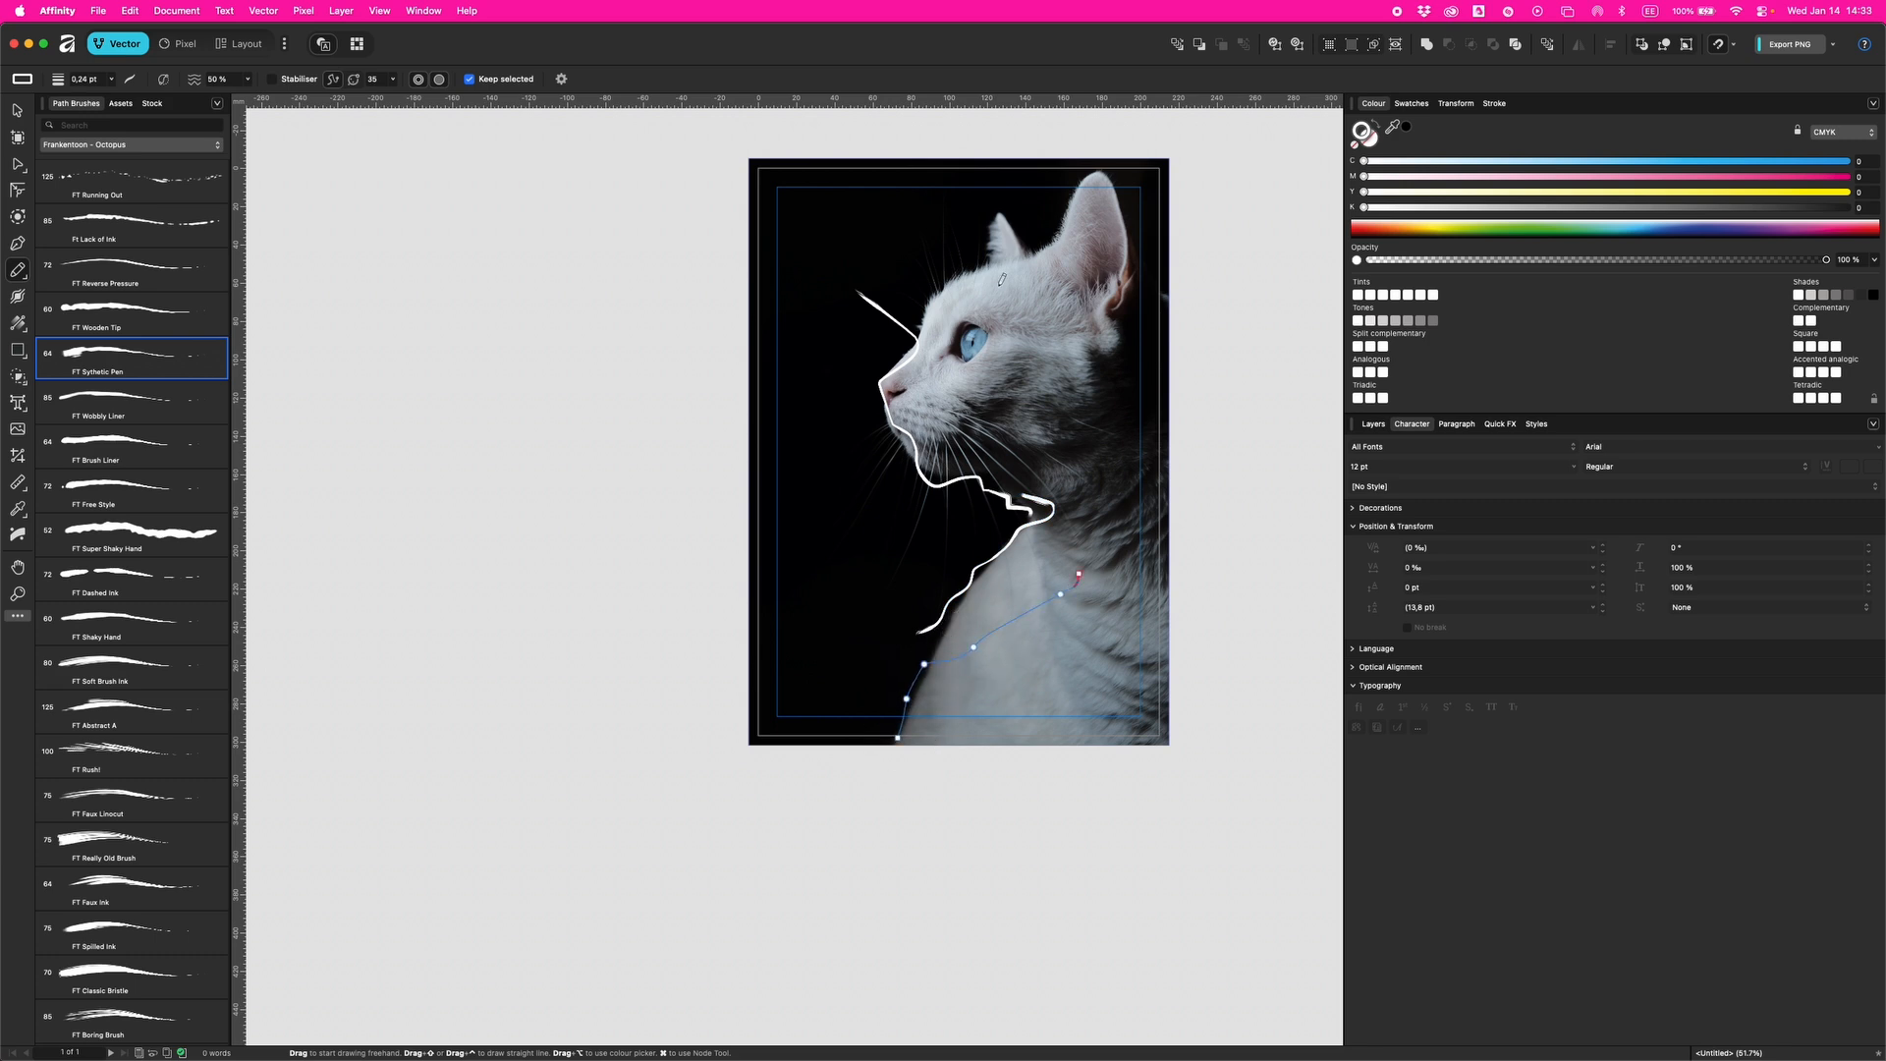
{"action": "left_click", "coordinate": [75, 366]}
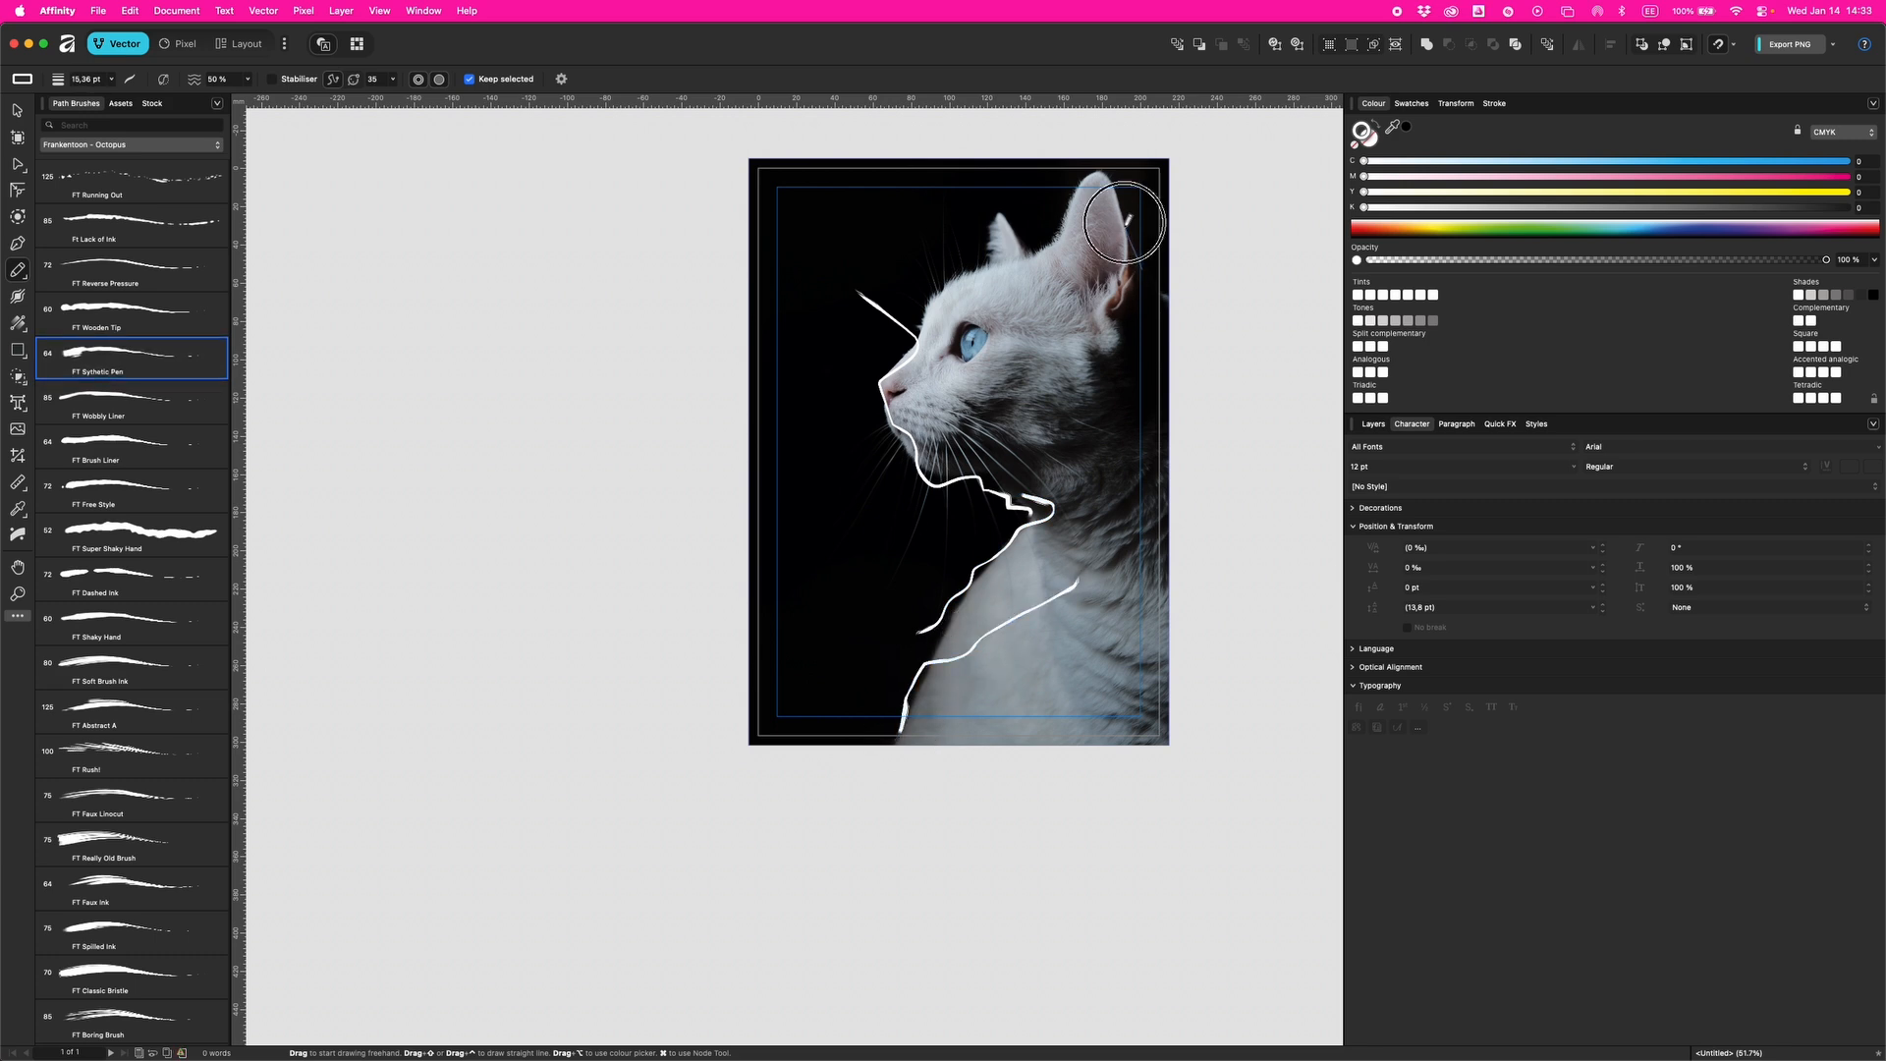
{"action": "mouse_move", "coordinate": [1068, 201]}
{"action": "left_mouse_down"}
{"action": "mouse_move", "coordinate": [1026, 257]}
{"action": "mouse_move", "coordinate": [987, 263]}
{"action": "mouse_move", "coordinate": [915, 229]}
{"action": "left_mouse_up"}
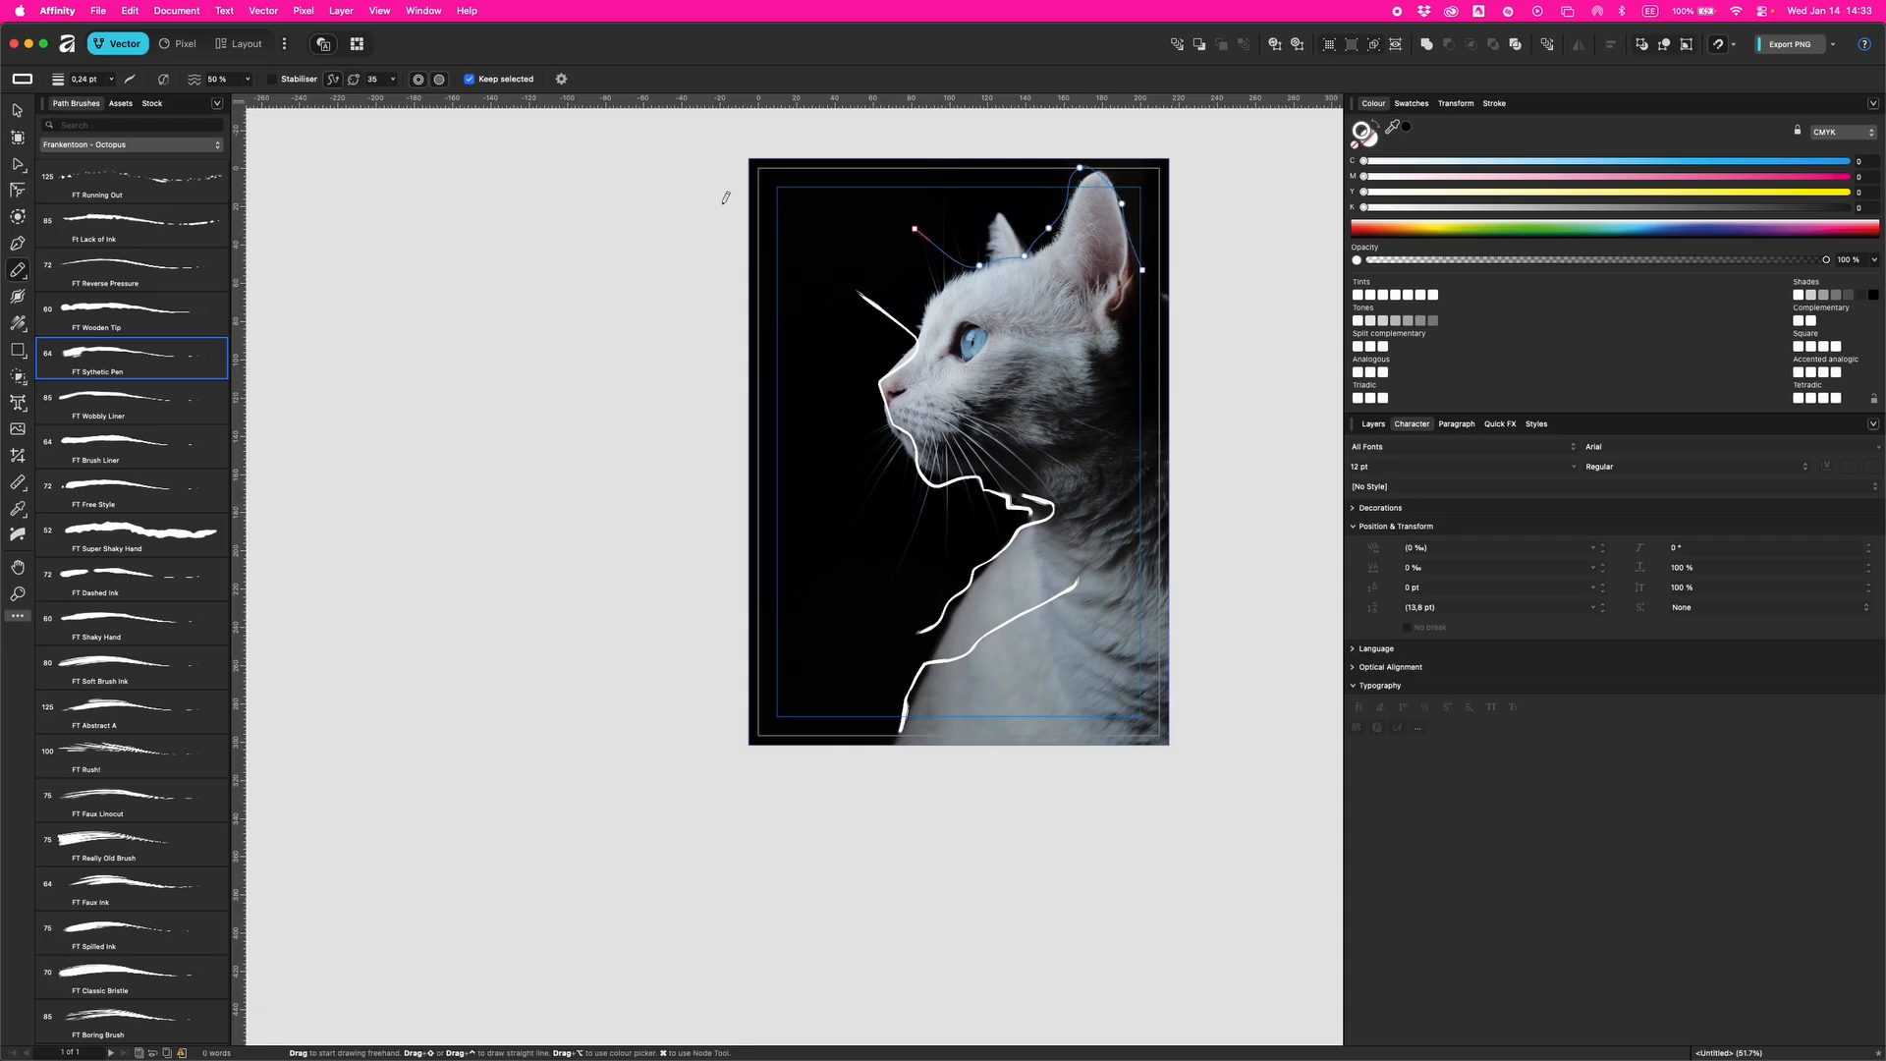
{"action": "left_click", "coordinate": [82, 375]}
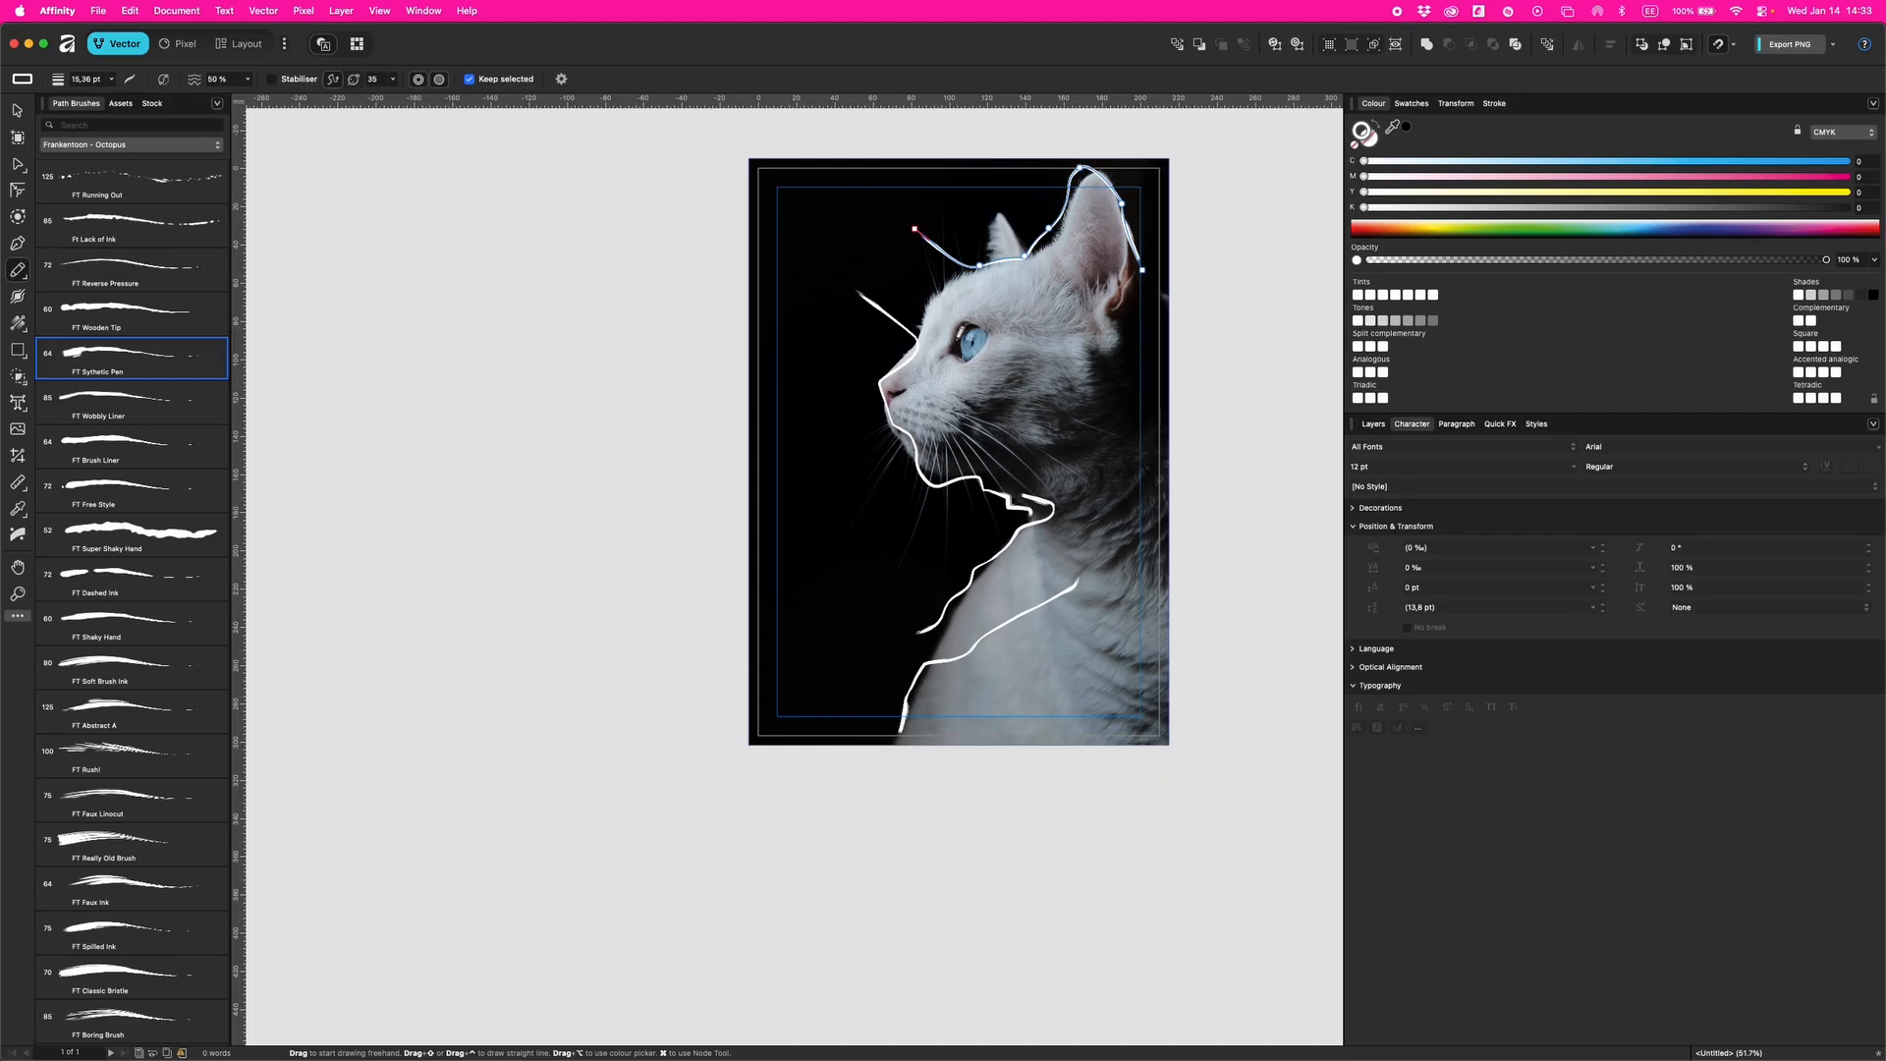
Step: In the Pixel studio, add a Posterise adjustment with 3 levels directly above the cat photo
{"action": "left_click", "coordinate": [173, 44]}
{"action": "left_click", "coordinate": [1511, 587]}
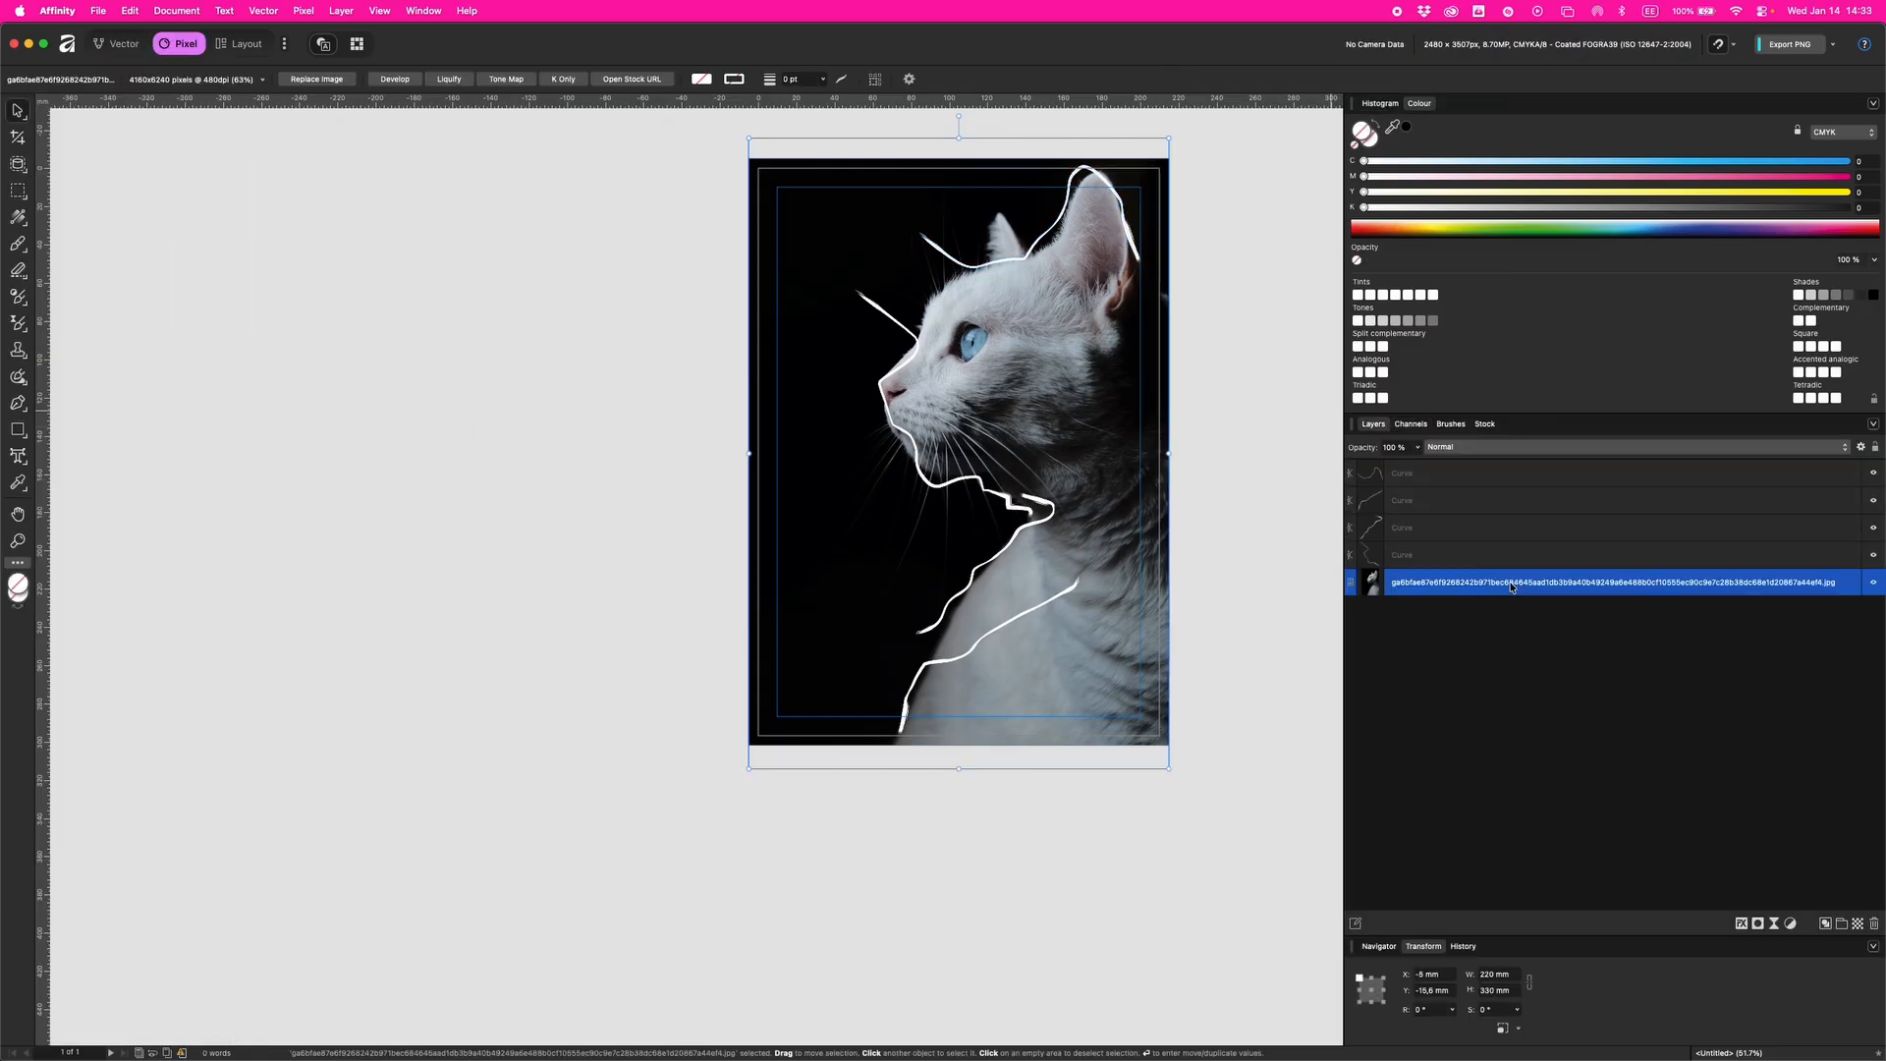
{"action": "left_click", "coordinate": [1791, 924]}
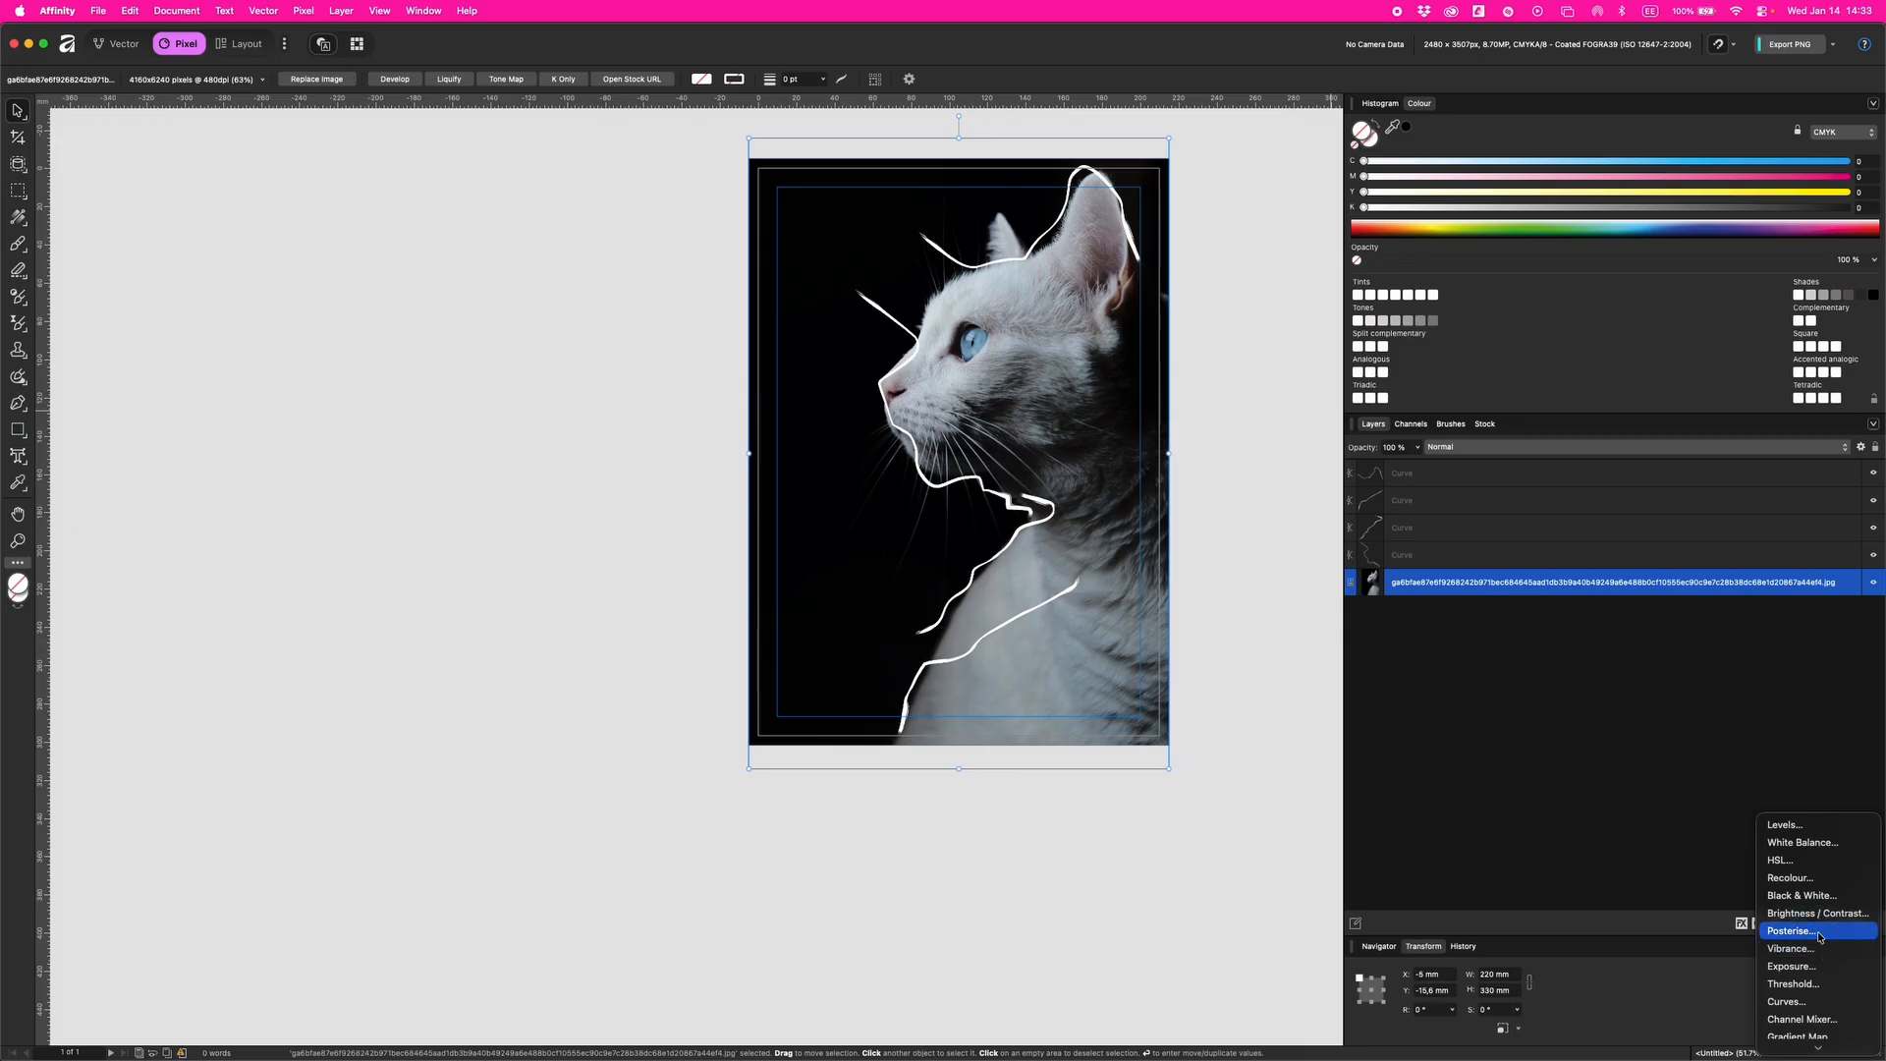
{"action": "left_click", "coordinate": [1820, 935]}
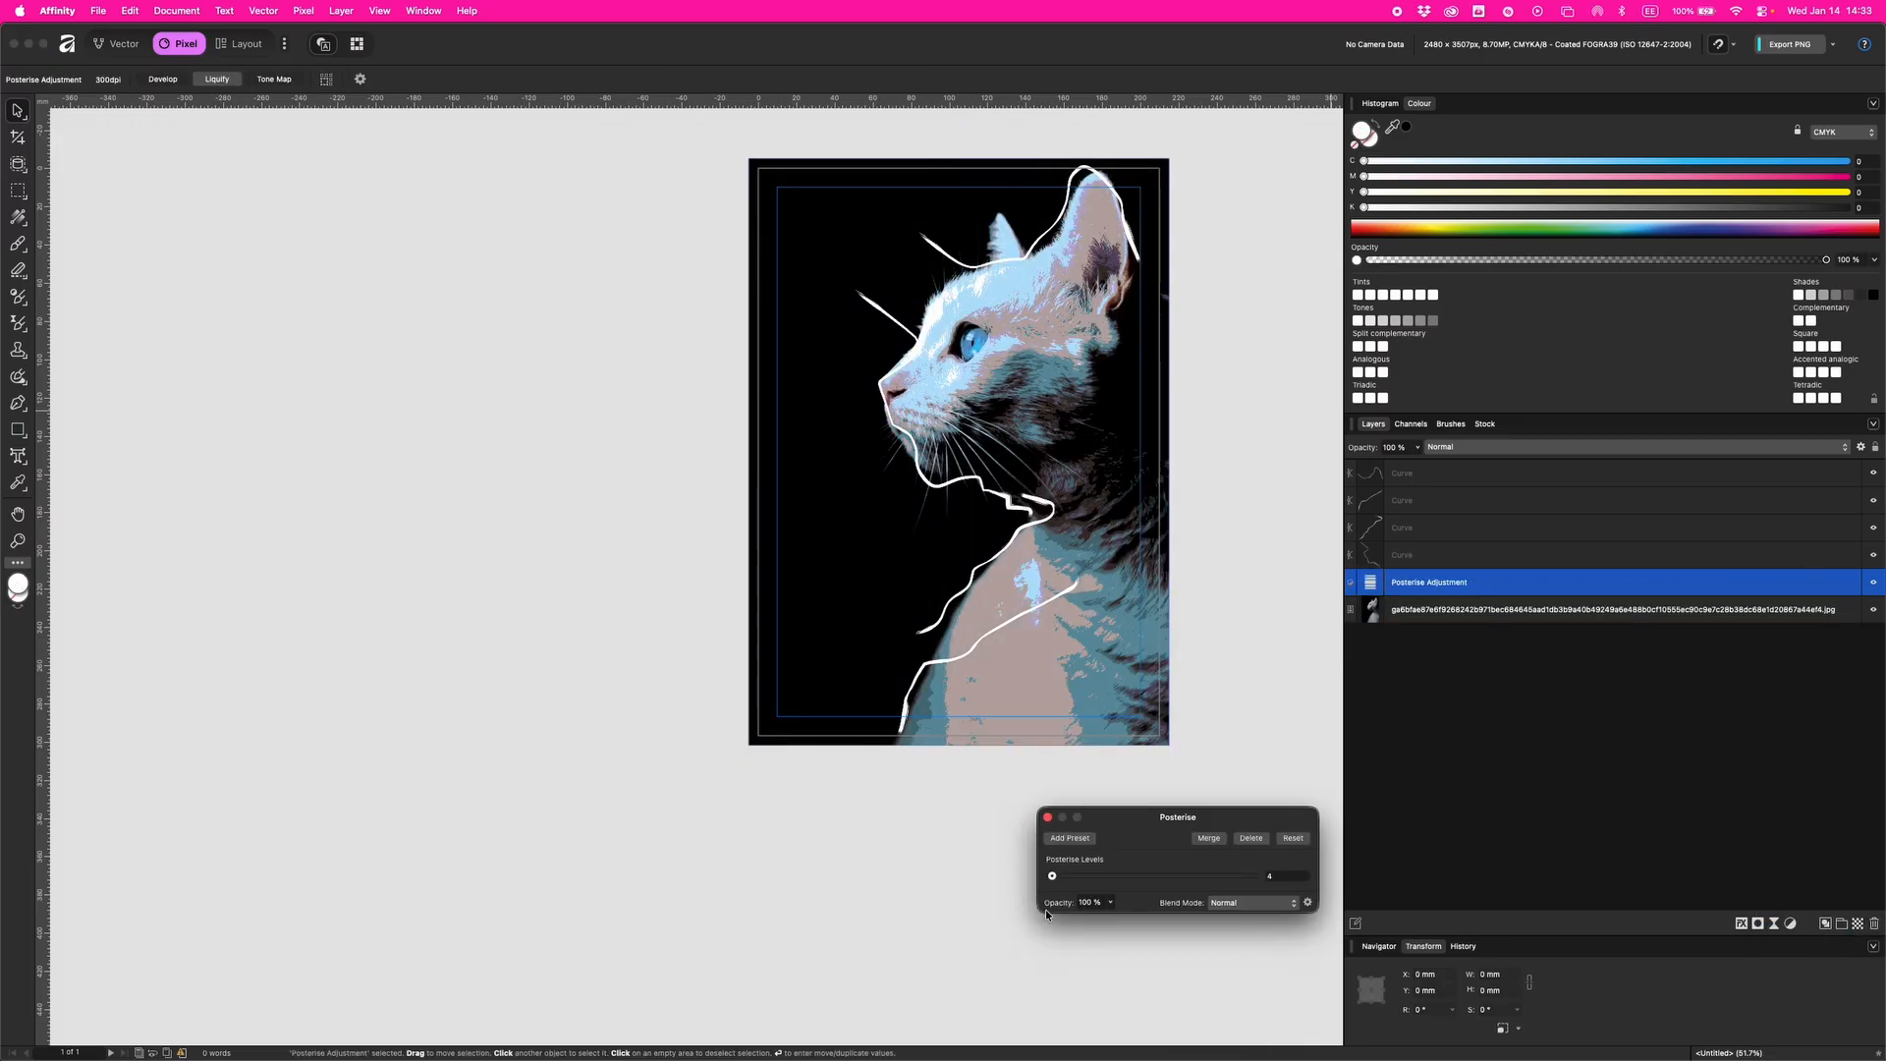
{"action": "left_click_drag", "start_coordinate": [1052, 877], "coordinate": [1051, 877]}
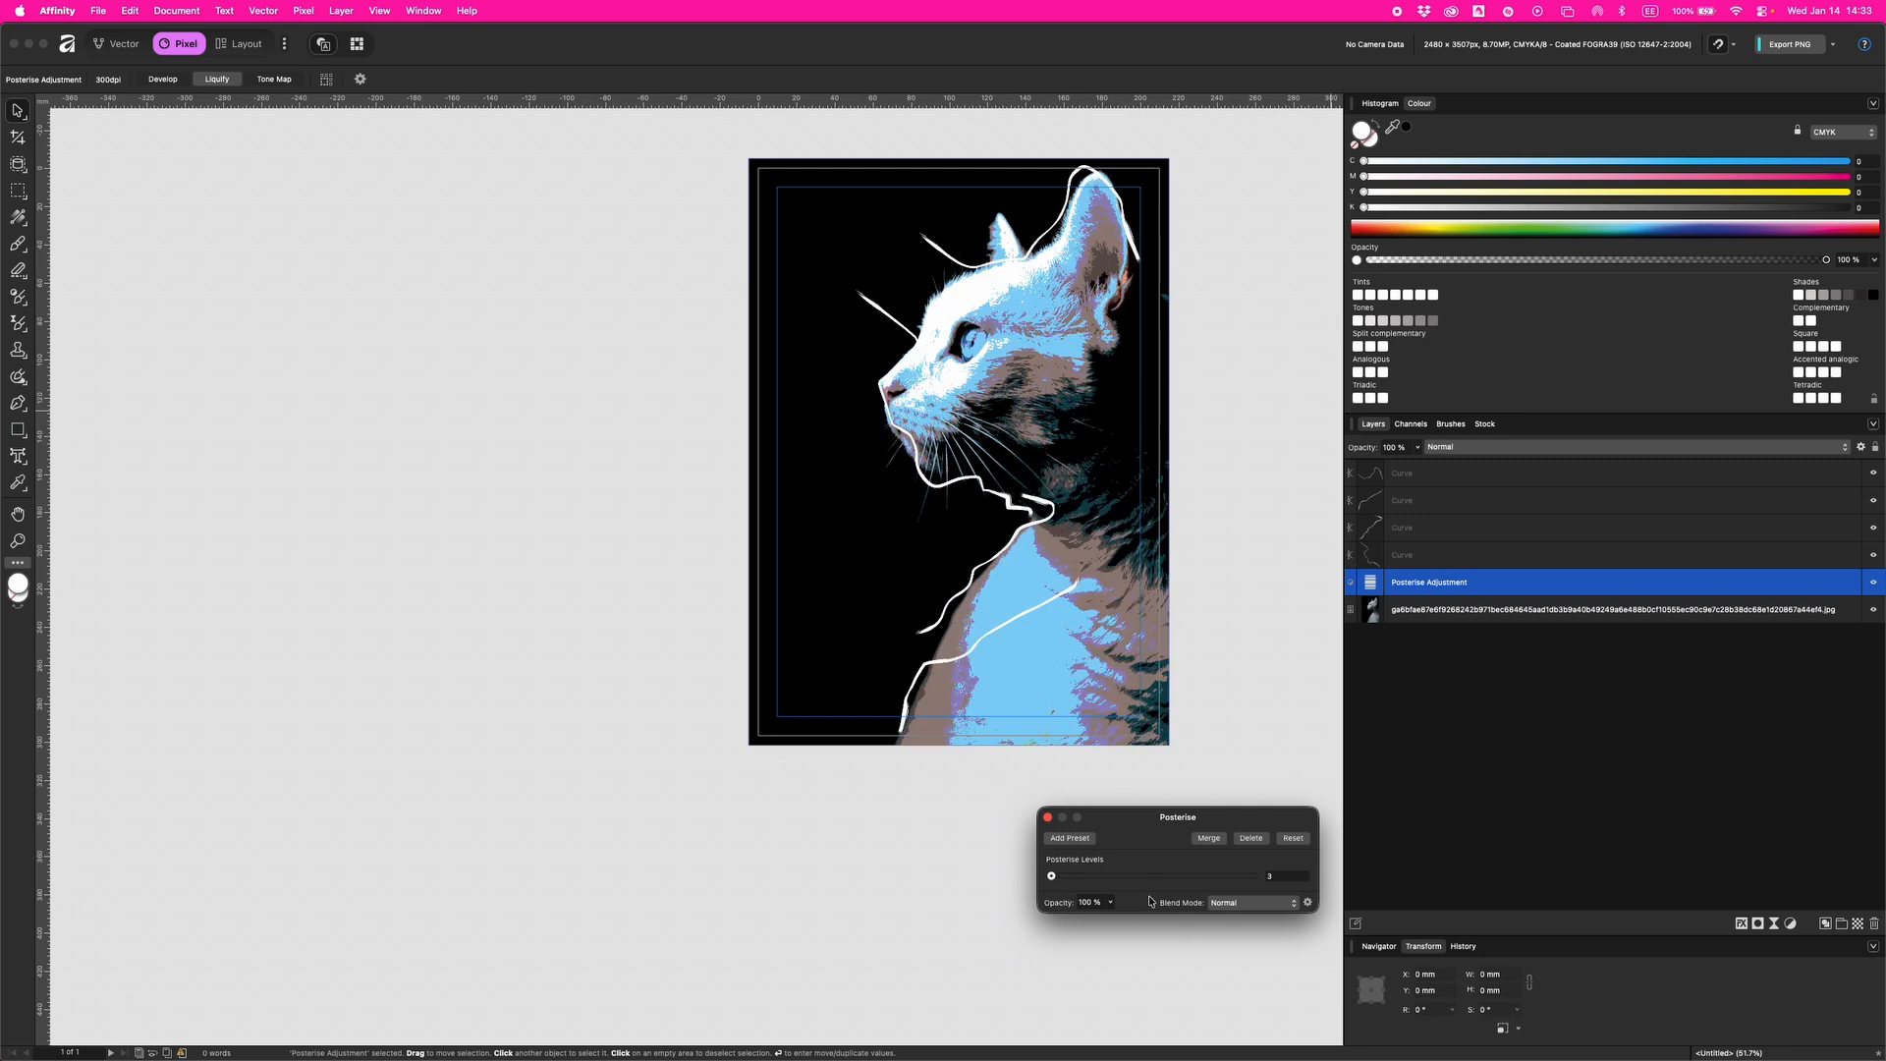
{"action": "left_click", "coordinate": [1049, 816]}
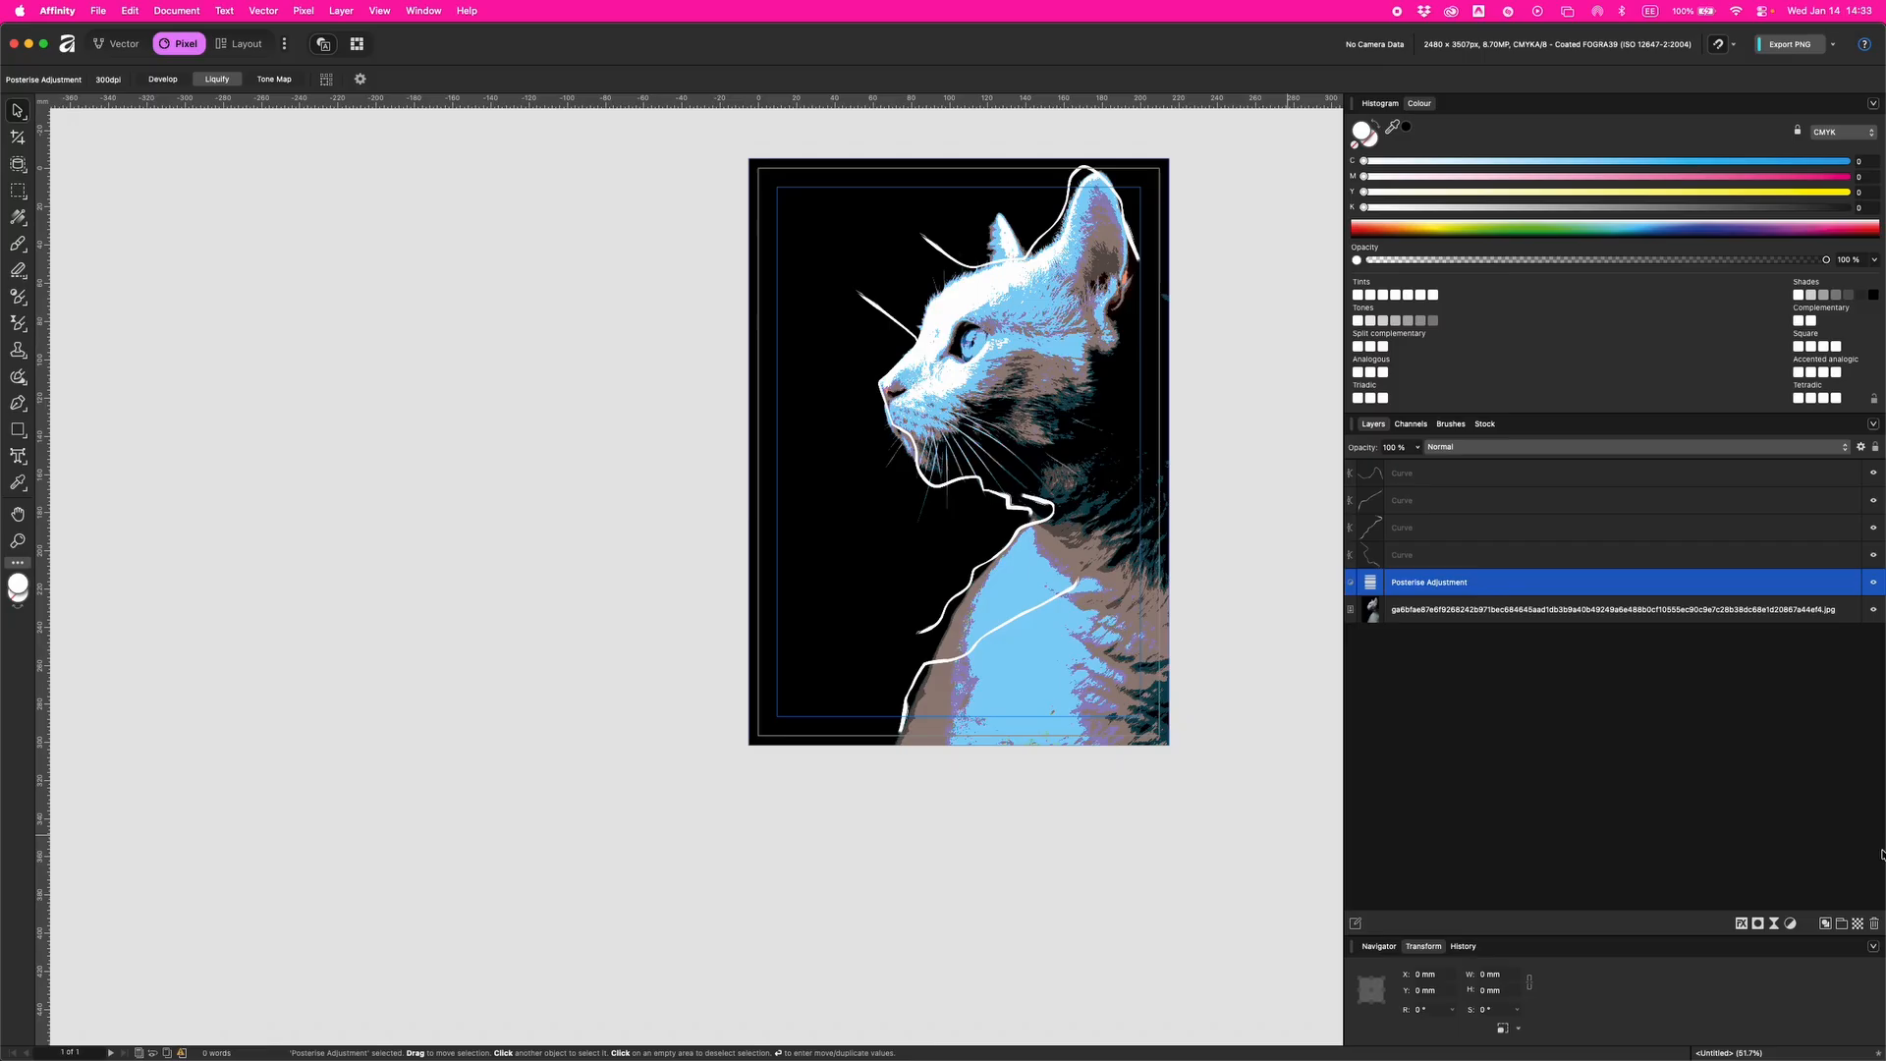
Step: In the Layout studio, add the artistic text "Magazin" at about 164 pt across the middle of the page
{"action": "key", "text": "super+3"}
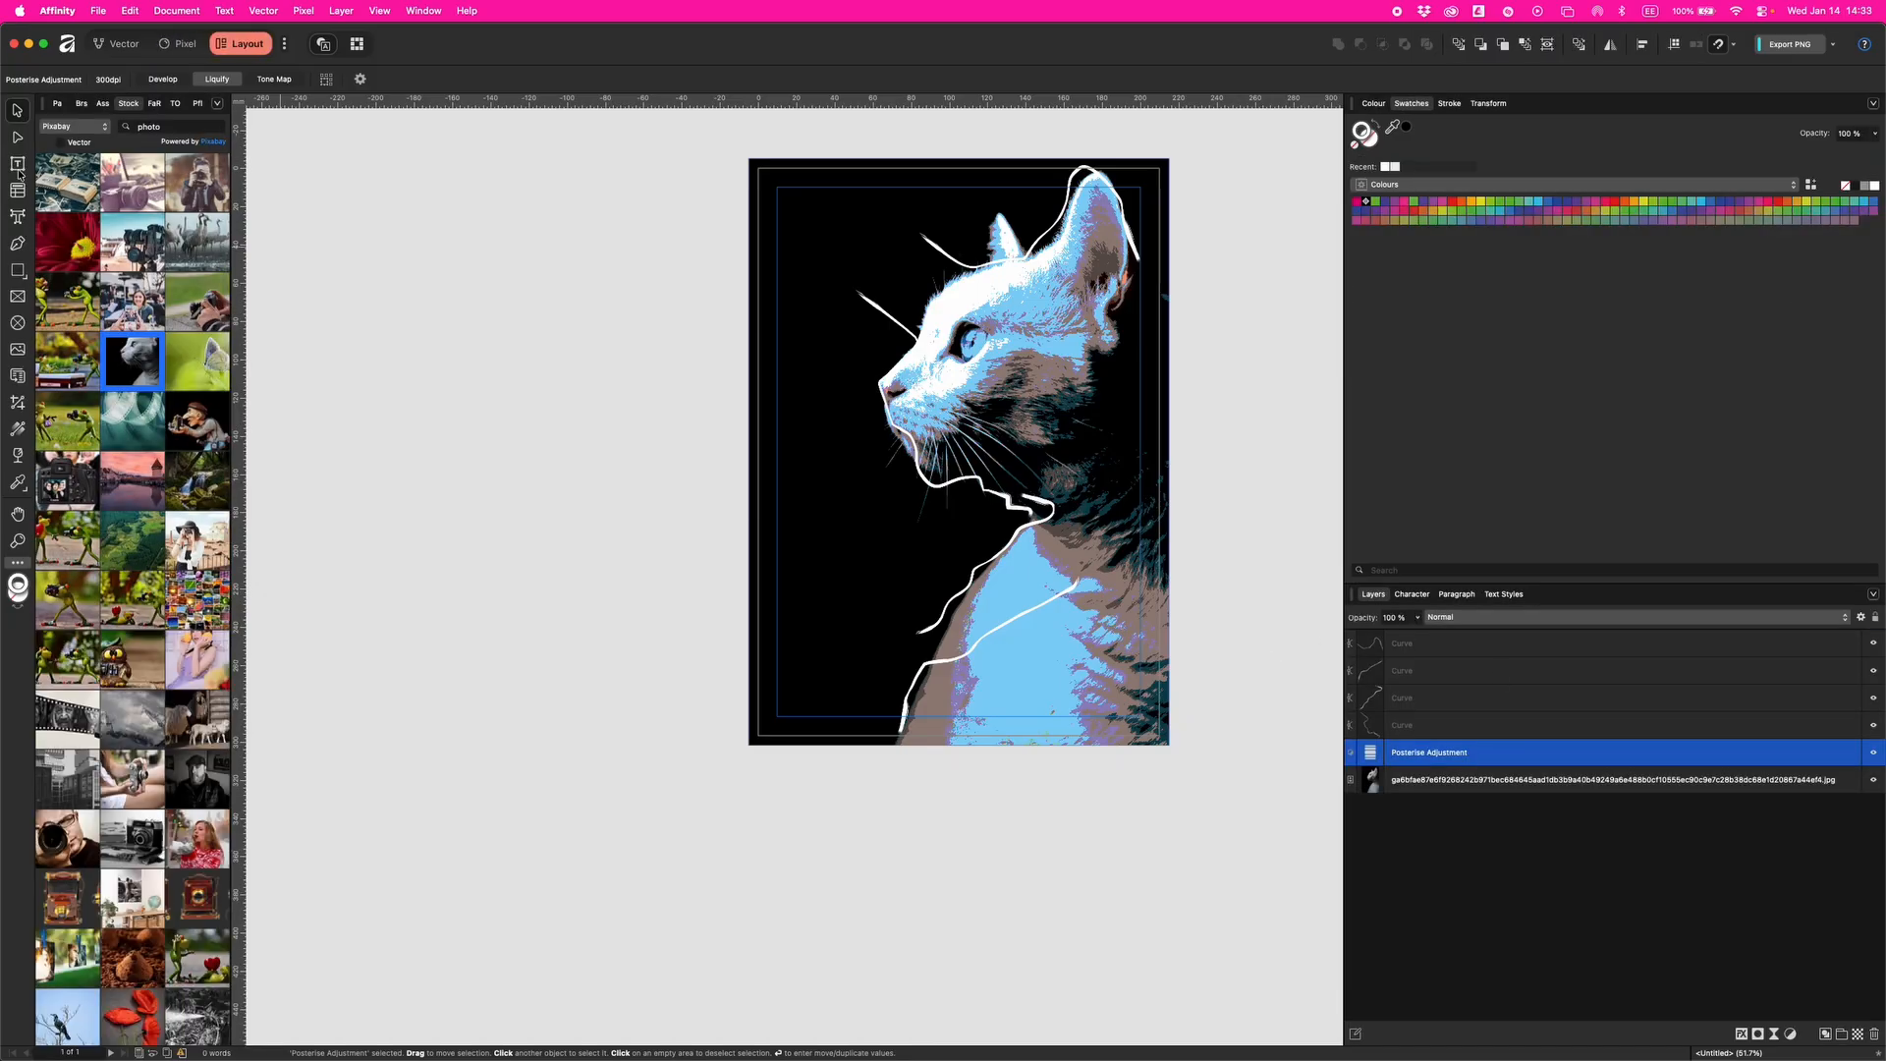
{"action": "left_click", "coordinate": [17, 216]}
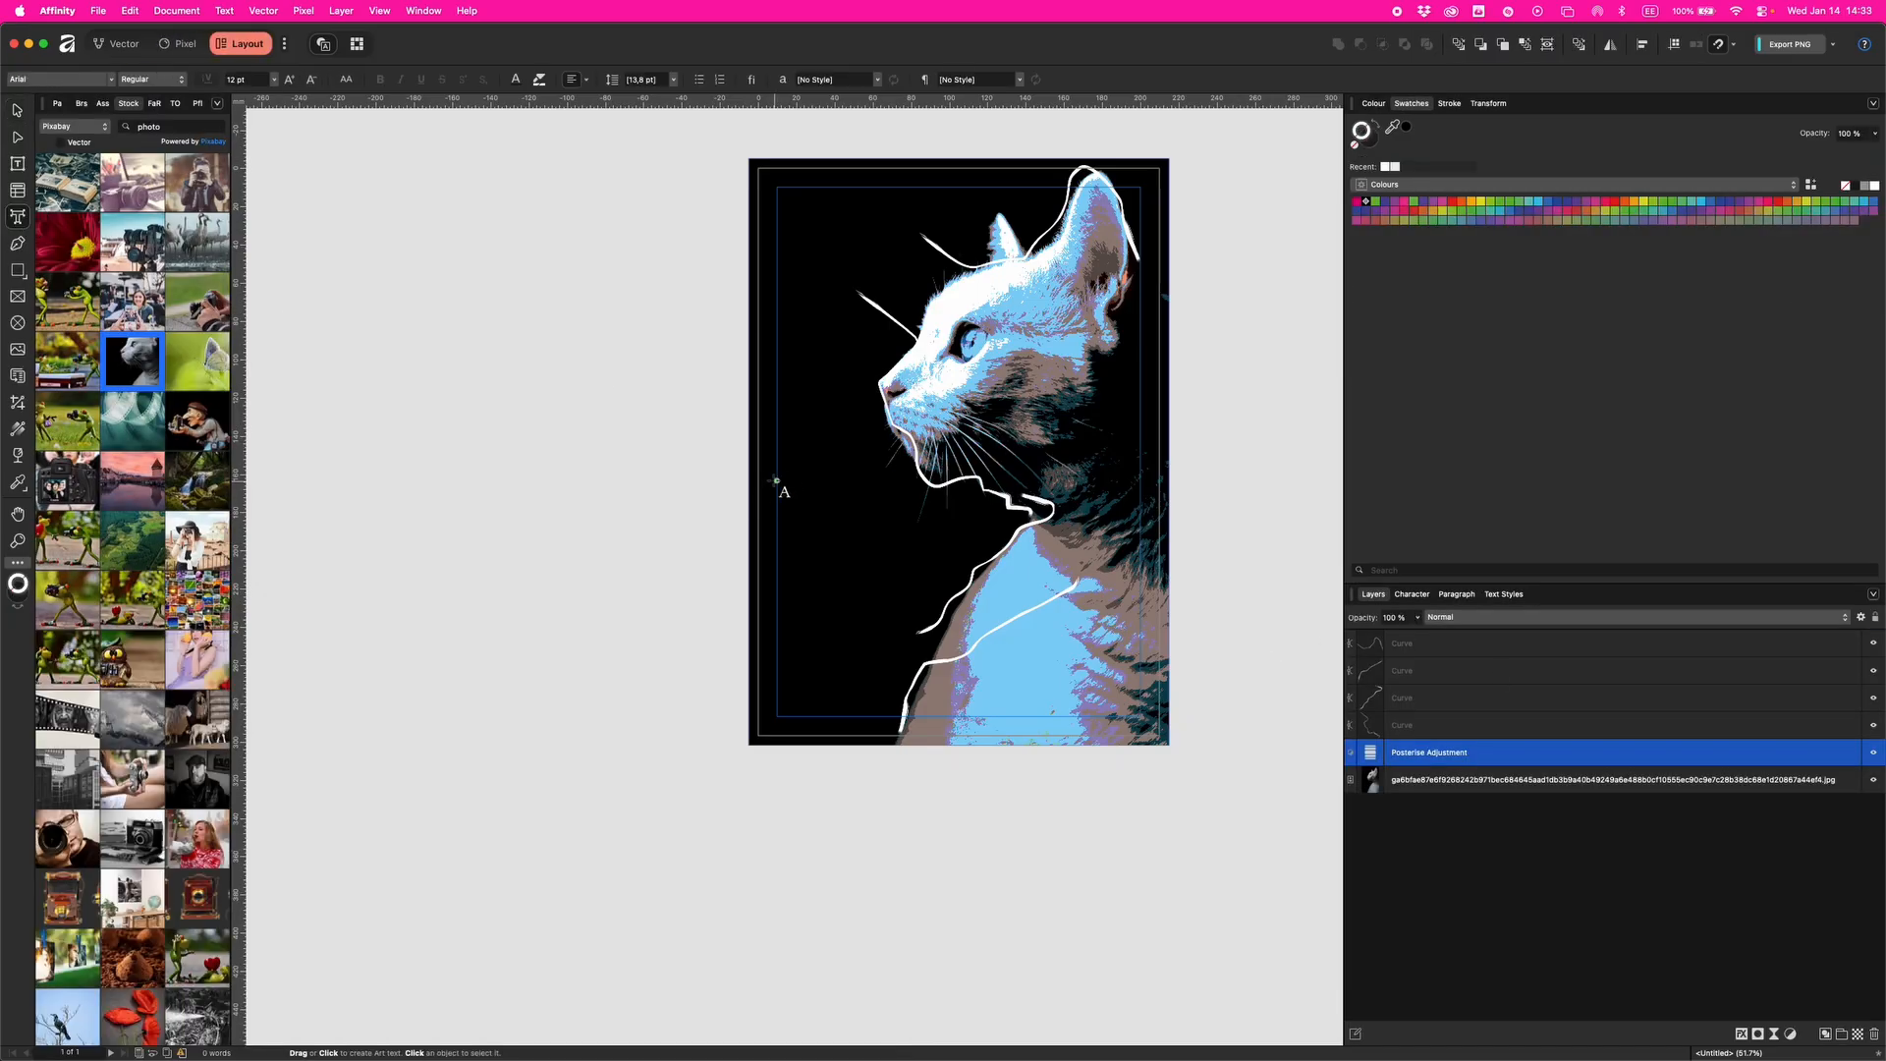
{"action": "mouse_move", "coordinate": [777, 481]}
{"action": "left_mouse_down"}
{"action": "mouse_move", "coordinate": [863, 546]}
{"action": "mouse_move", "coordinate": [1012, 589]}
{"action": "mouse_move", "coordinate": [915, 559]}
{"action": "left_mouse_up"}
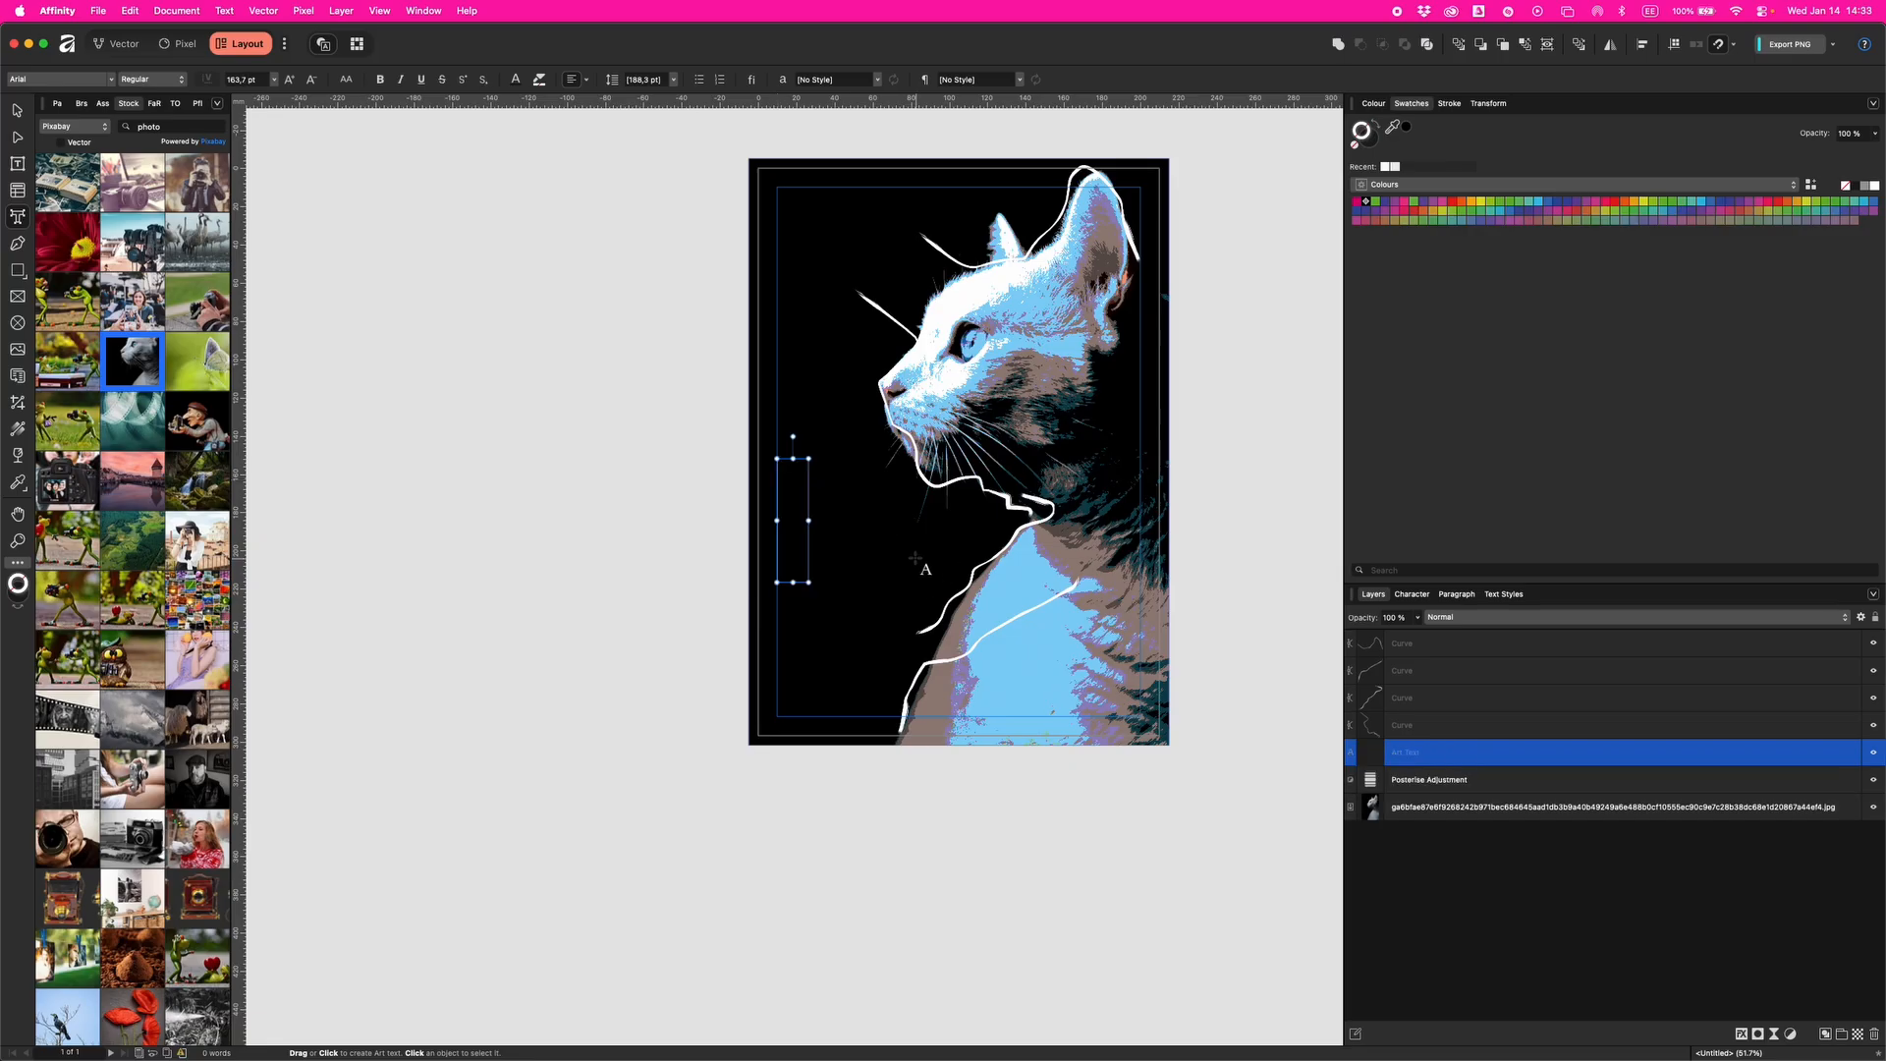
{"action": "type", "text": "Maga"}
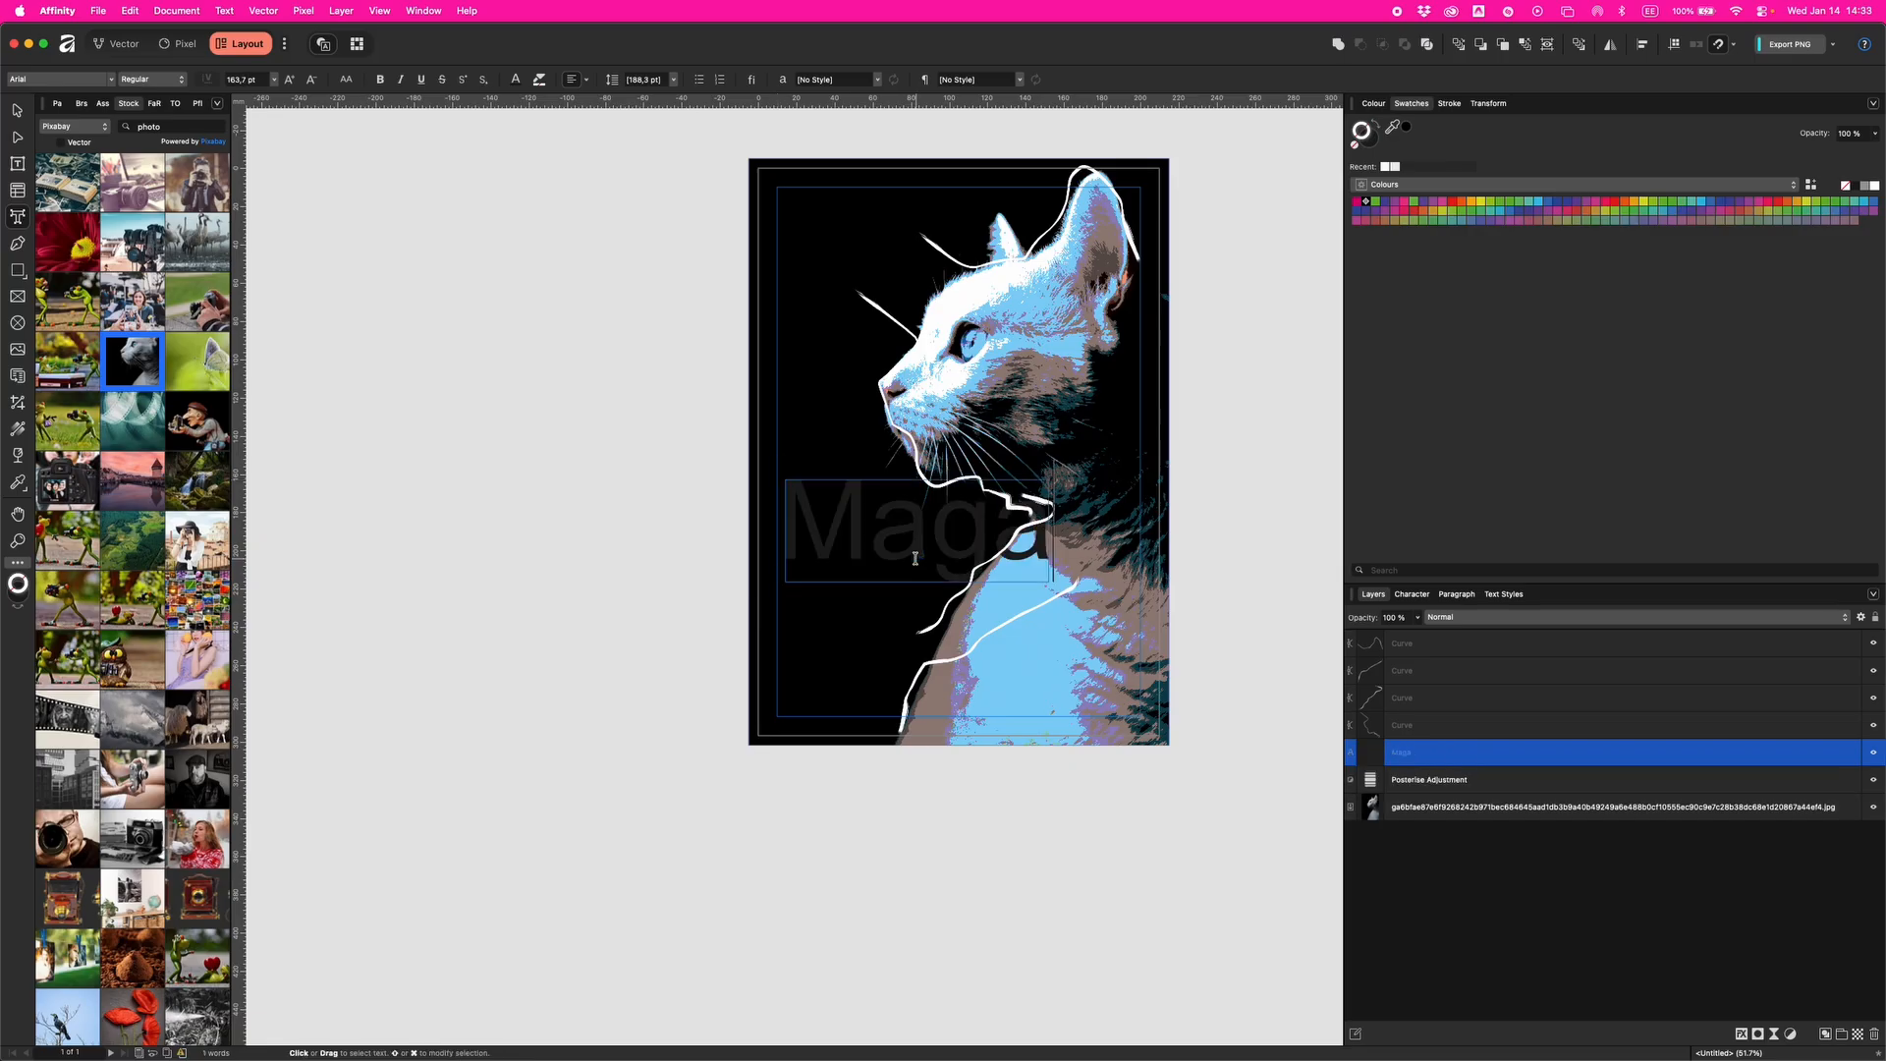
{"action": "type", "text": "zin"}
Step: Set the whole "Magazin" title in the BLUE CAPTAIN font and give the text a white fill with all CMYK values at 0
{"action": "key", "text": "Escape"}
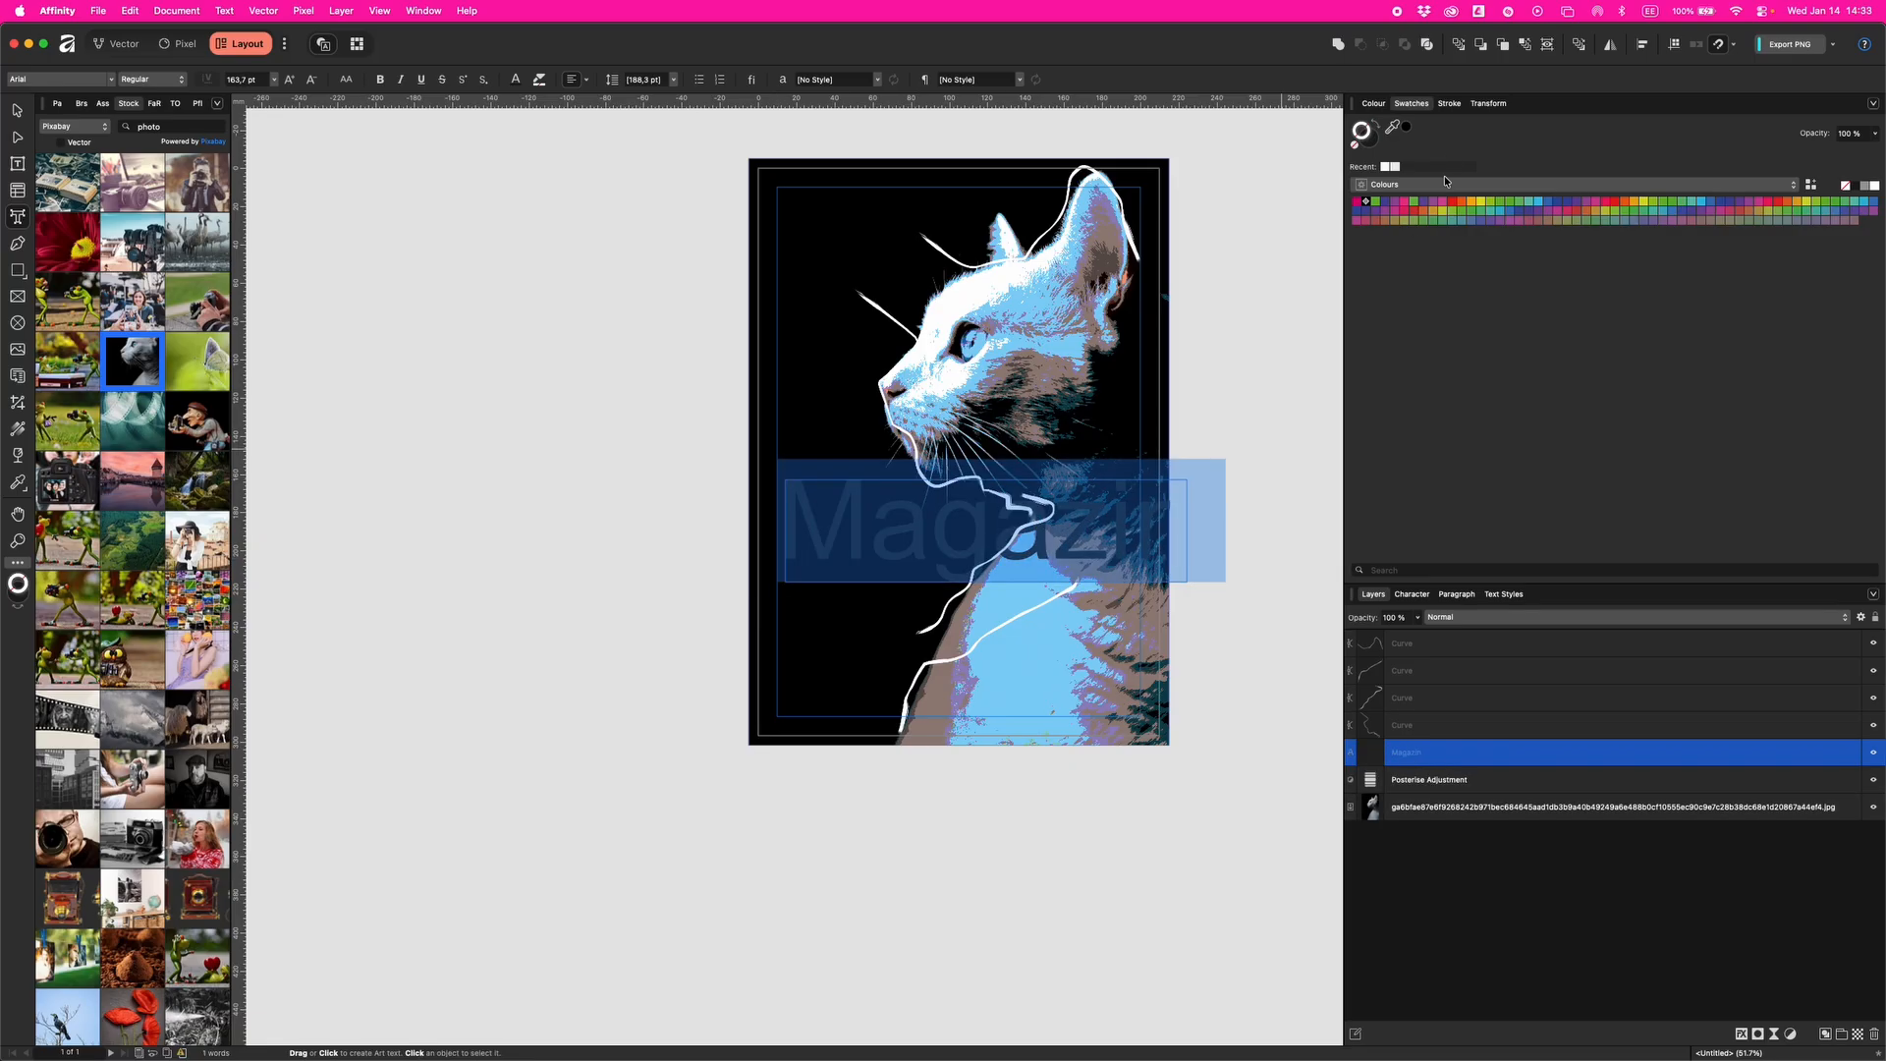
{"action": "left_click", "coordinate": [1415, 593]}
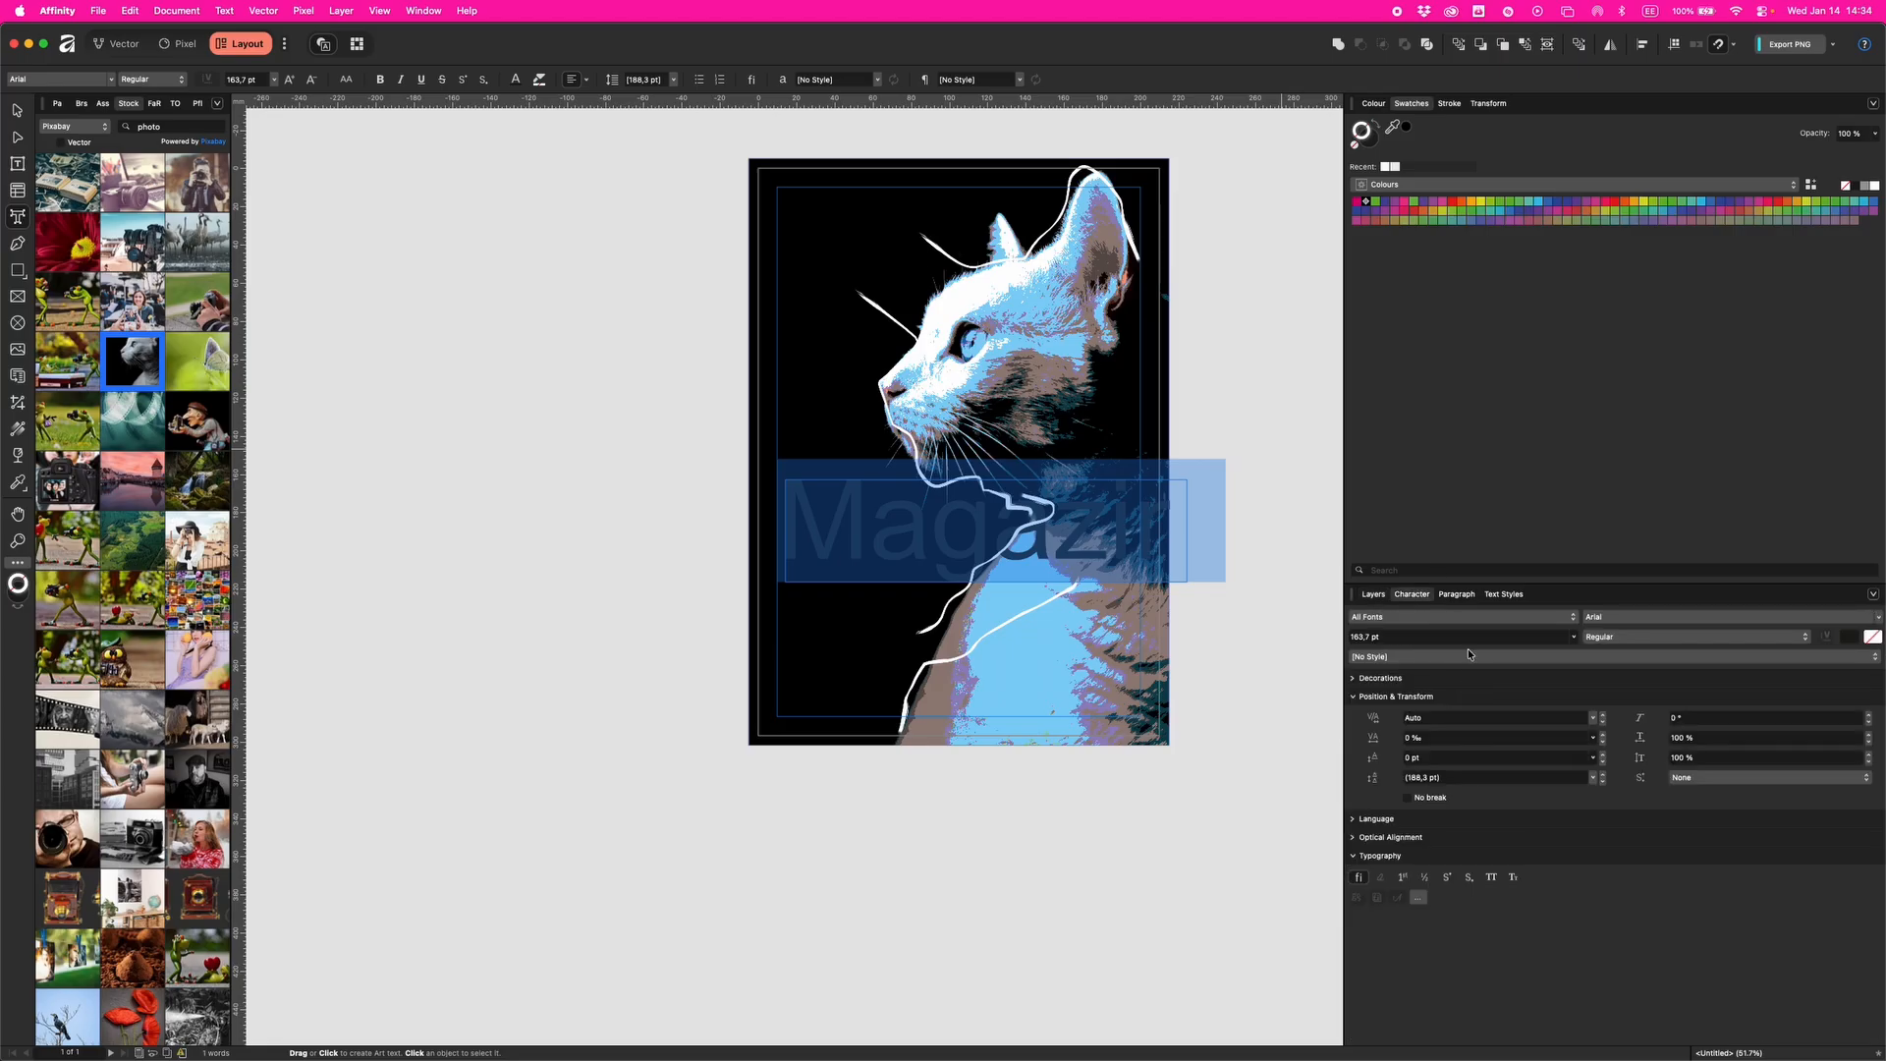
{"action": "left_click", "coordinate": [1637, 621]}
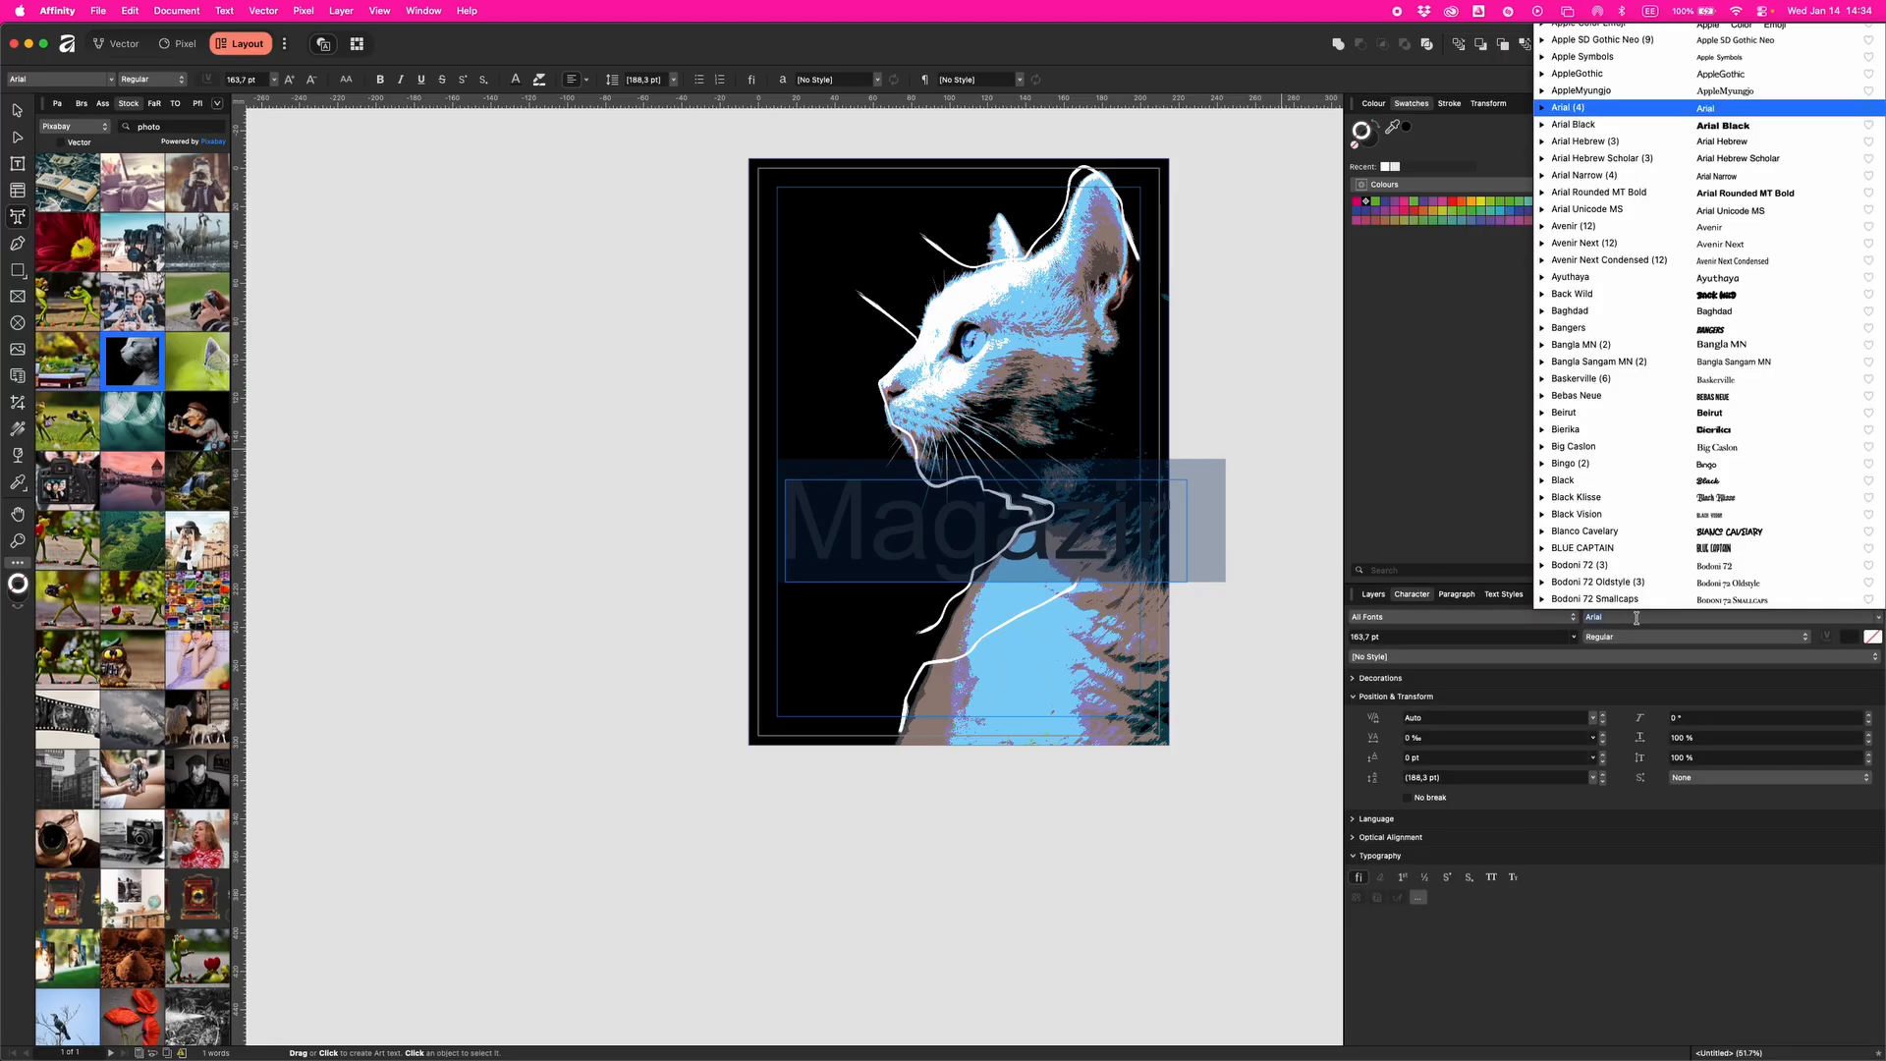
{"action": "left_click", "coordinate": [1736, 550]}
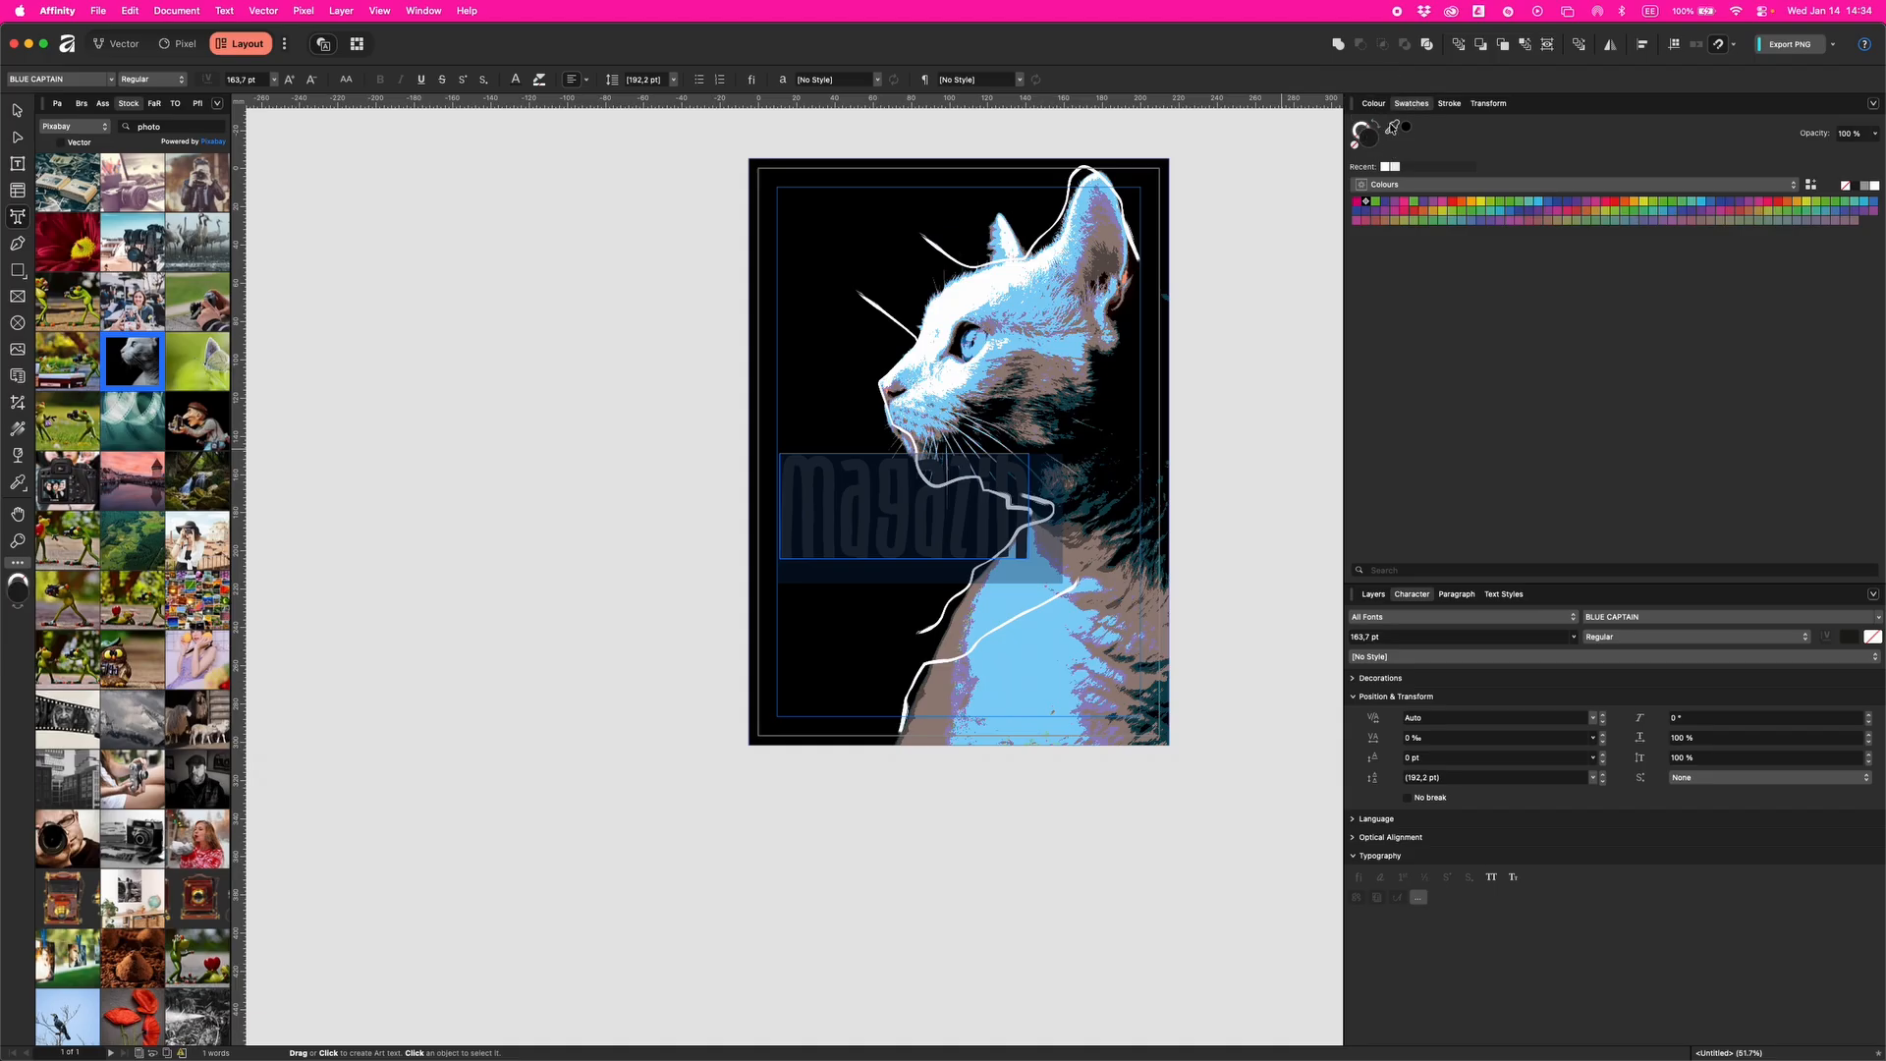
{"action": "left_click", "coordinate": [1374, 104]}
{"action": "left_click_drag", "start_coordinate": [1389, 207], "coordinate": [1291, 201]}
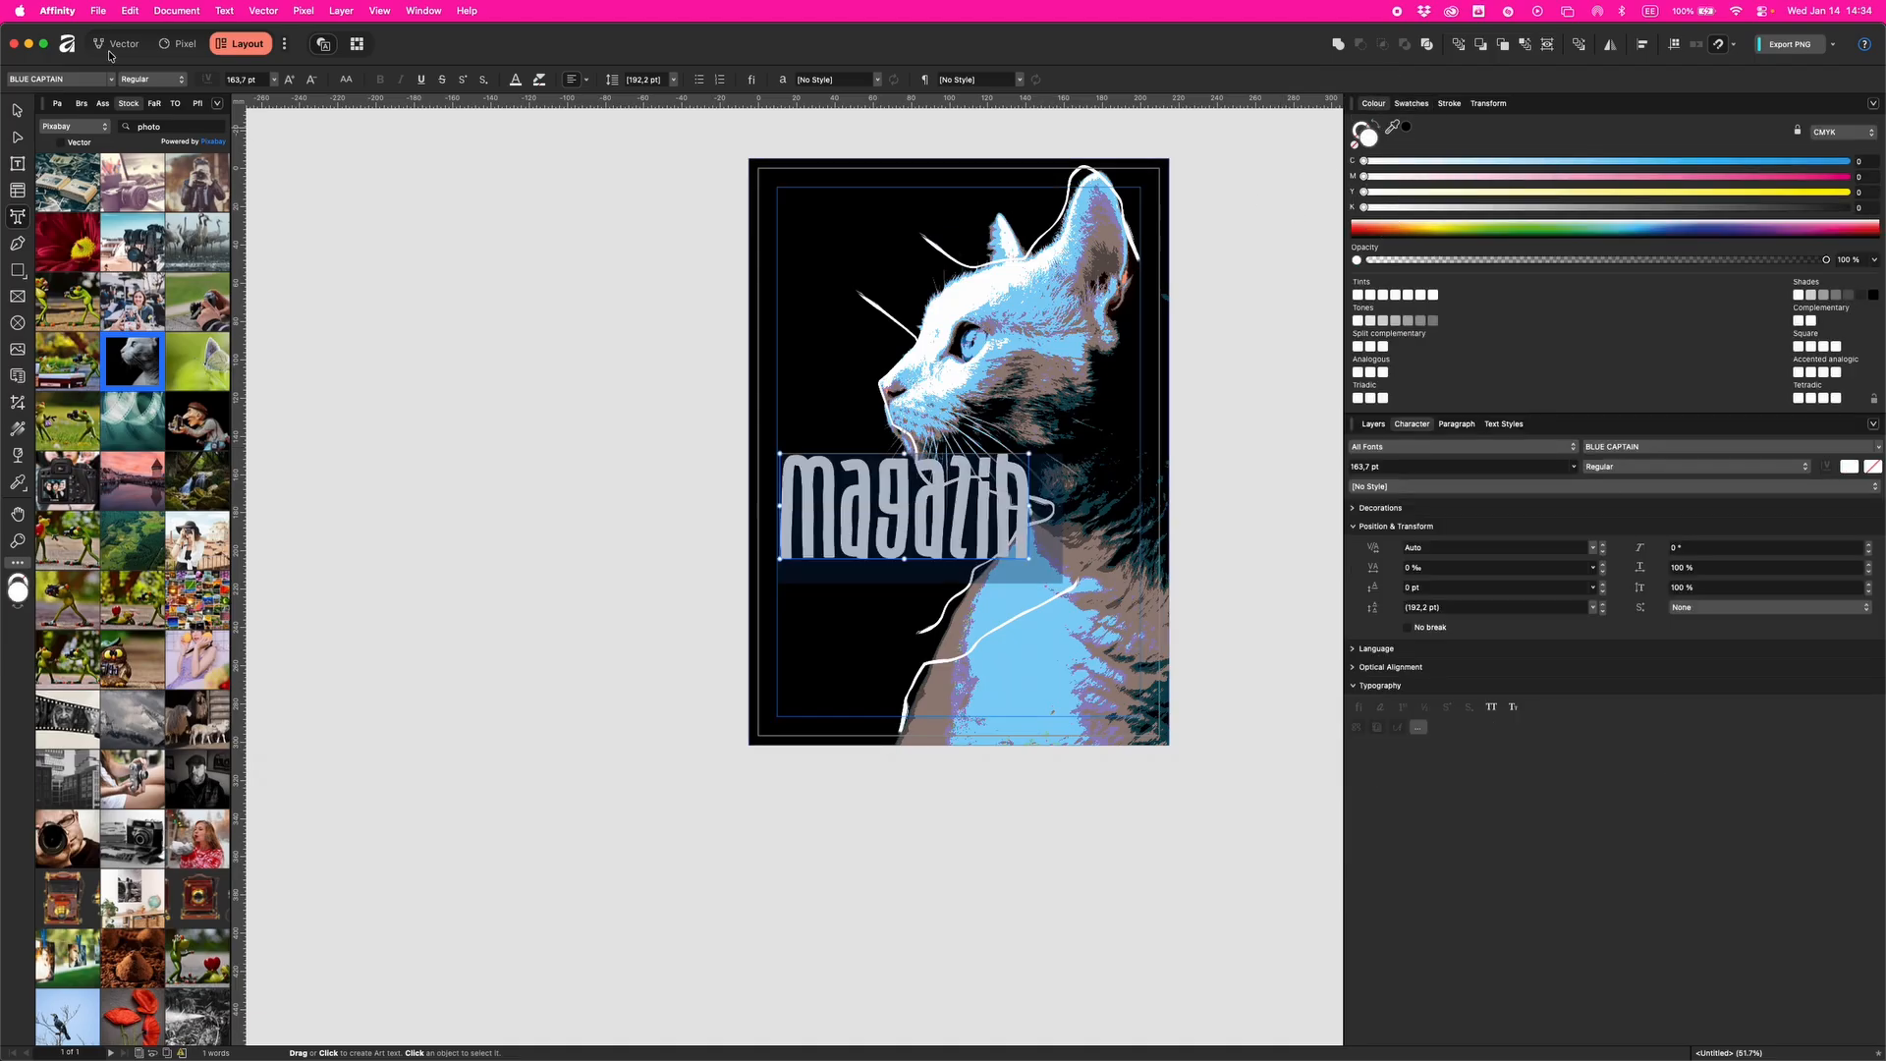
Step: Move the title slightly down and scale it to about 128 pt so it sits in the black area beside the cat's neck
{"action": "left_click", "coordinate": [18, 110]}
{"action": "left_click", "coordinate": [831, 531]}
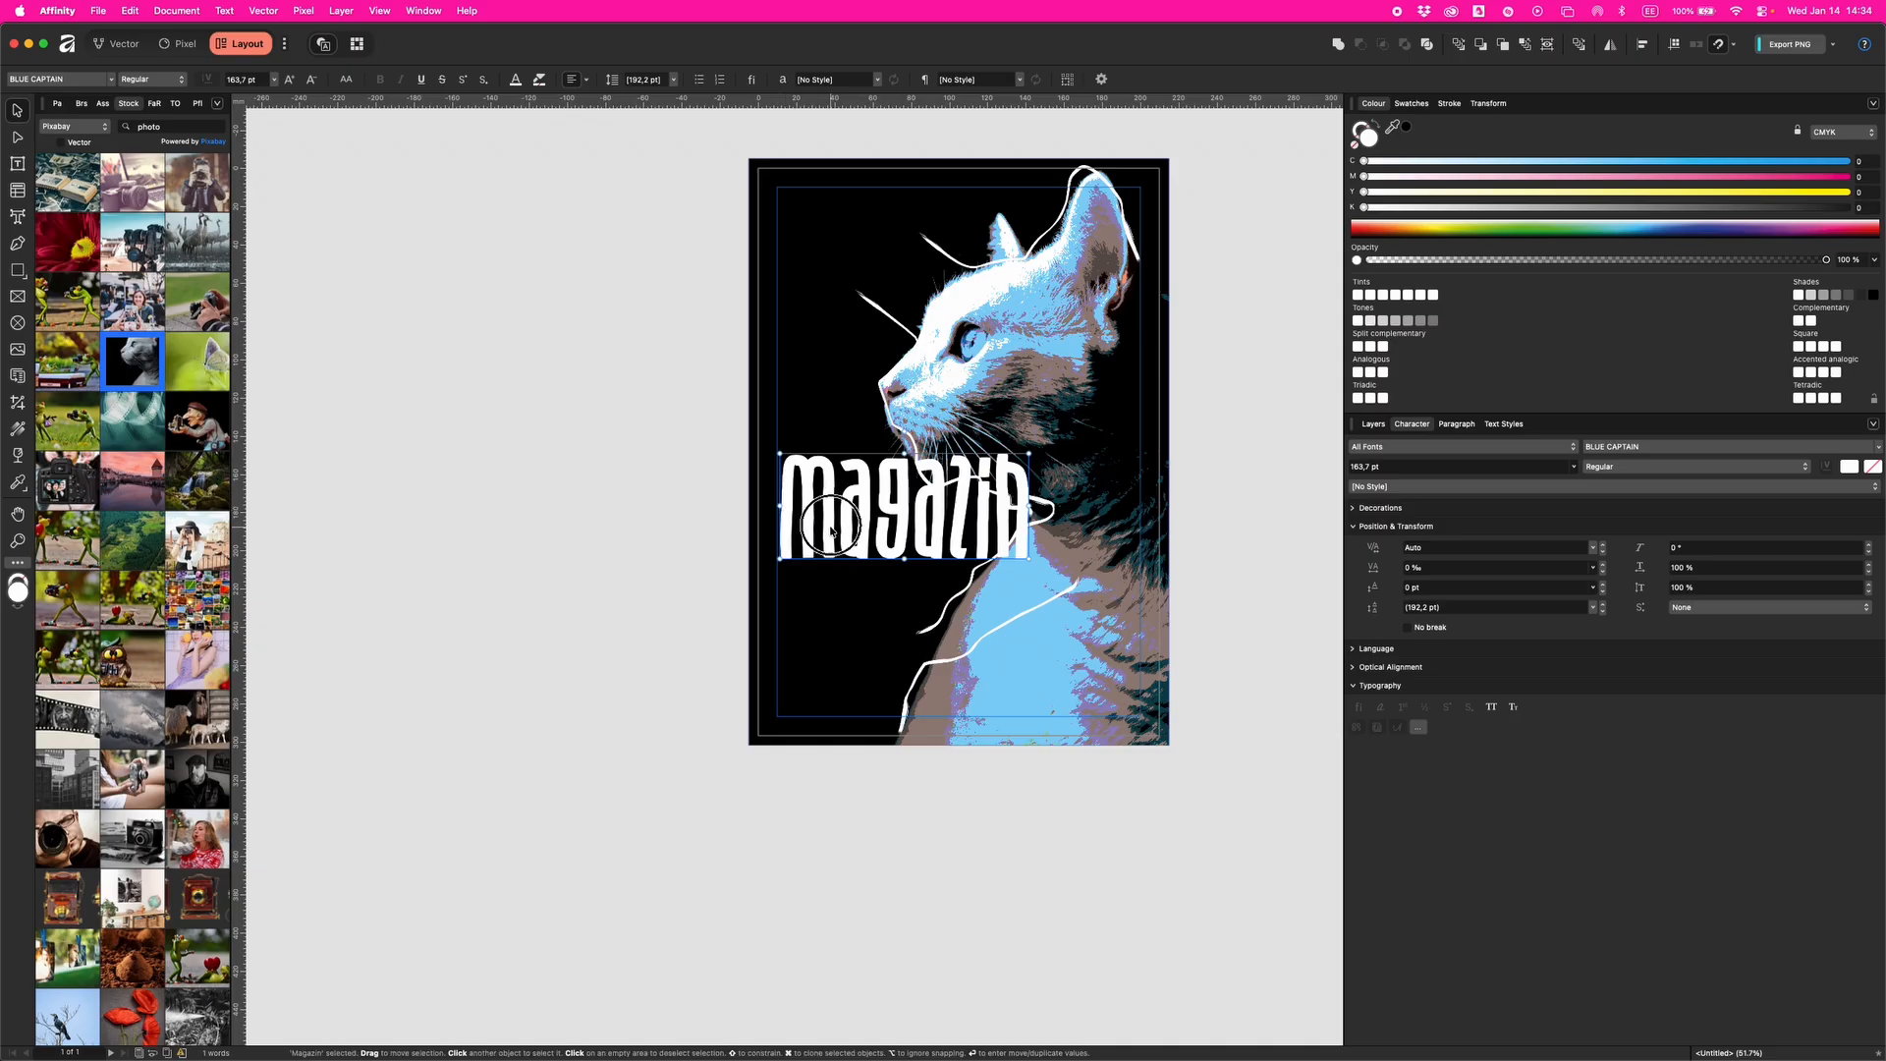
{"action": "left_click_drag", "start_coordinate": [830, 530], "coordinate": [824, 591]}
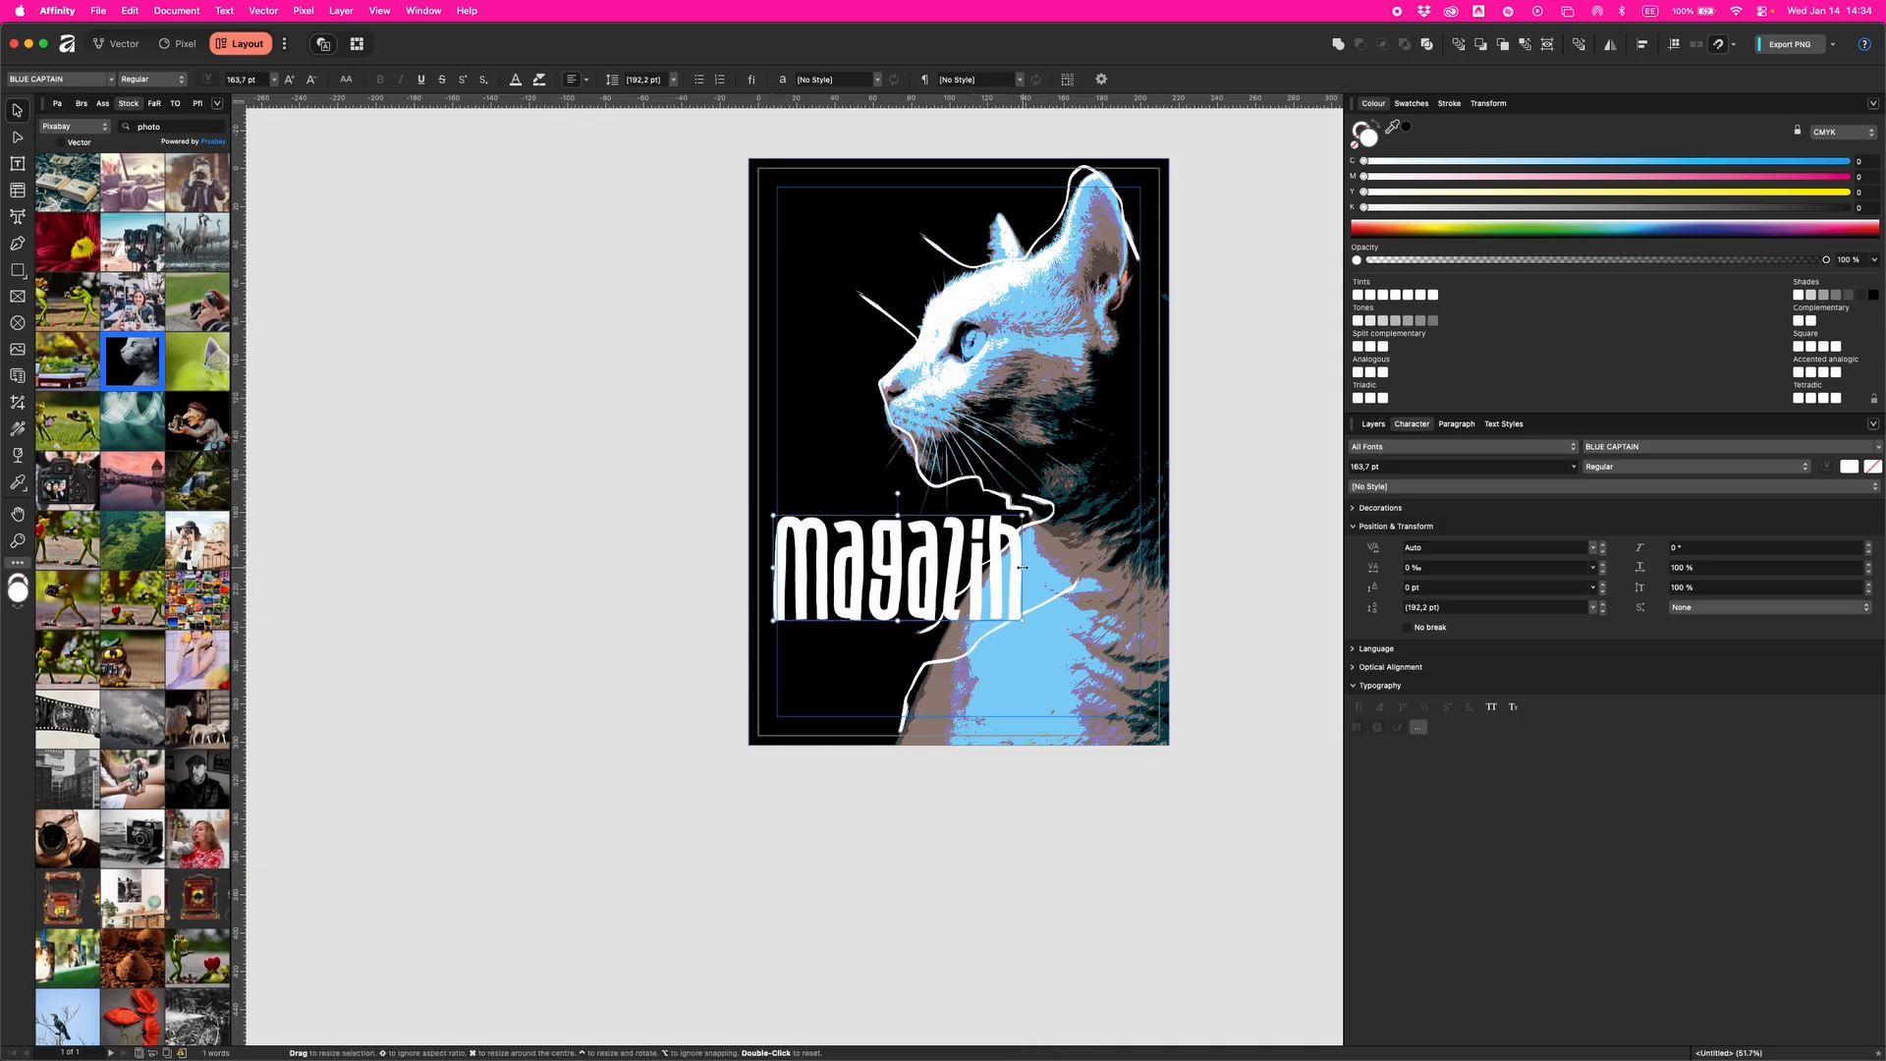
{"action": "left_click_drag", "start_coordinate": [1022, 567], "coordinate": [929, 564]}
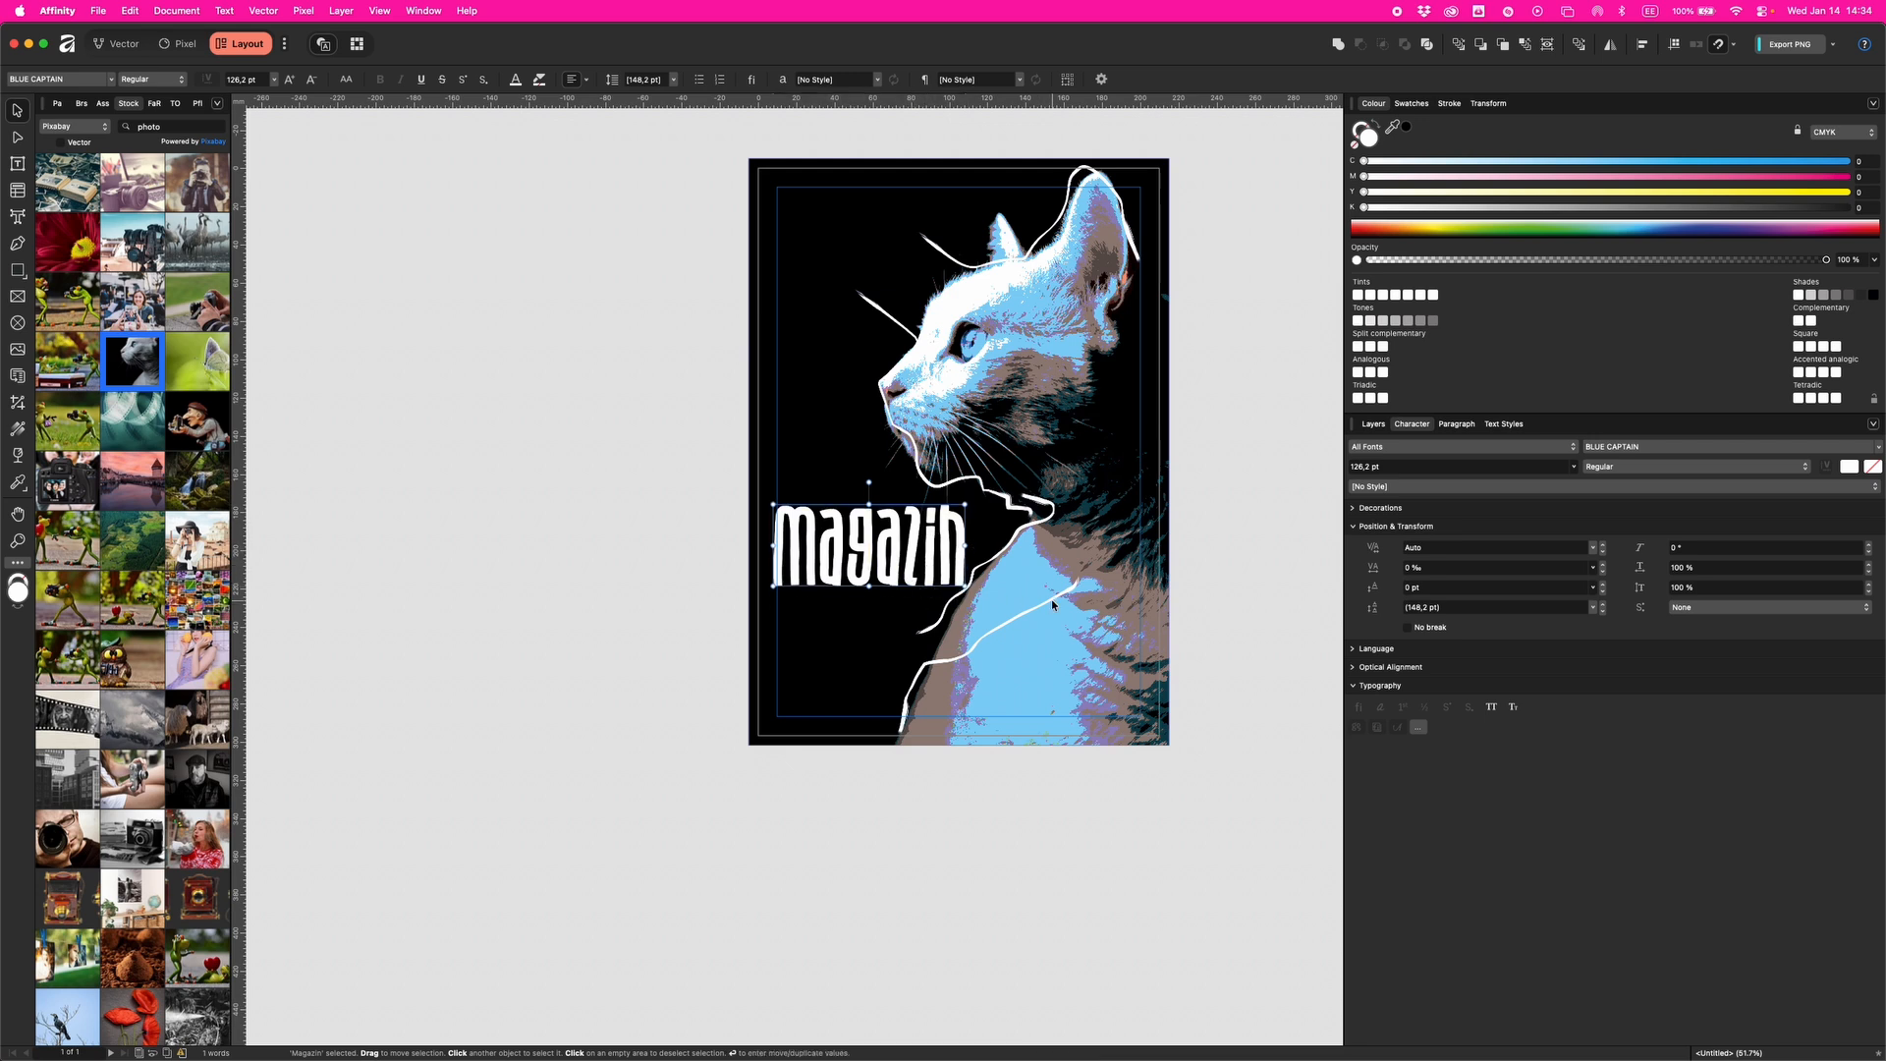